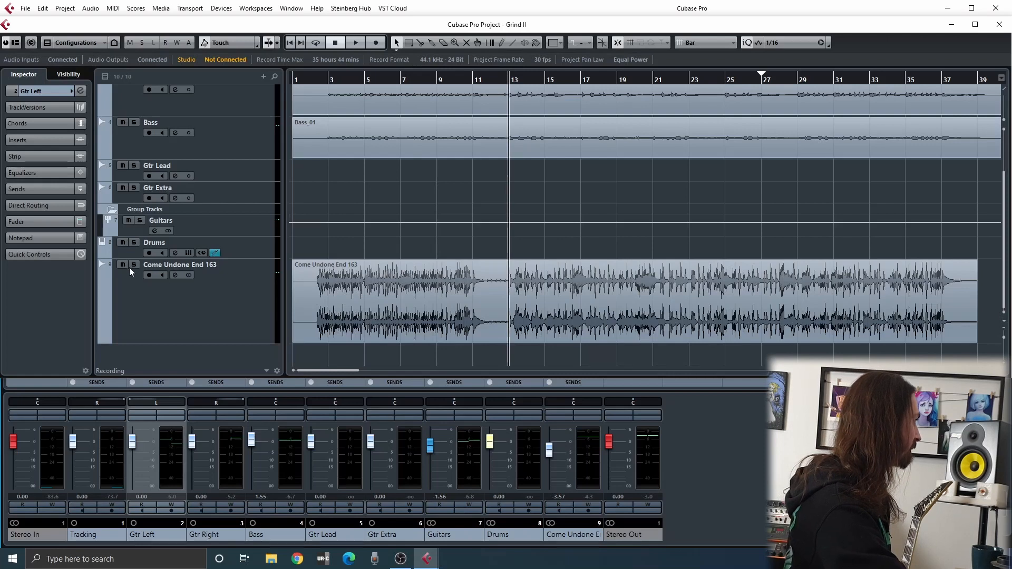
# Play the soloed Come Undone End 163 track, stop, return to the project start and unsolo it
pyautogui.press('space')
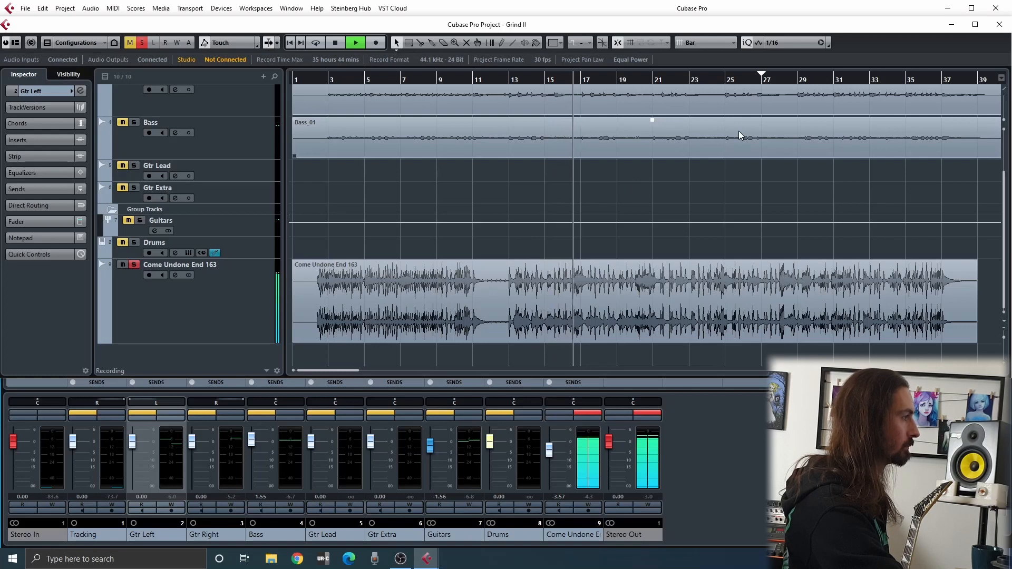
pyautogui.press('space')
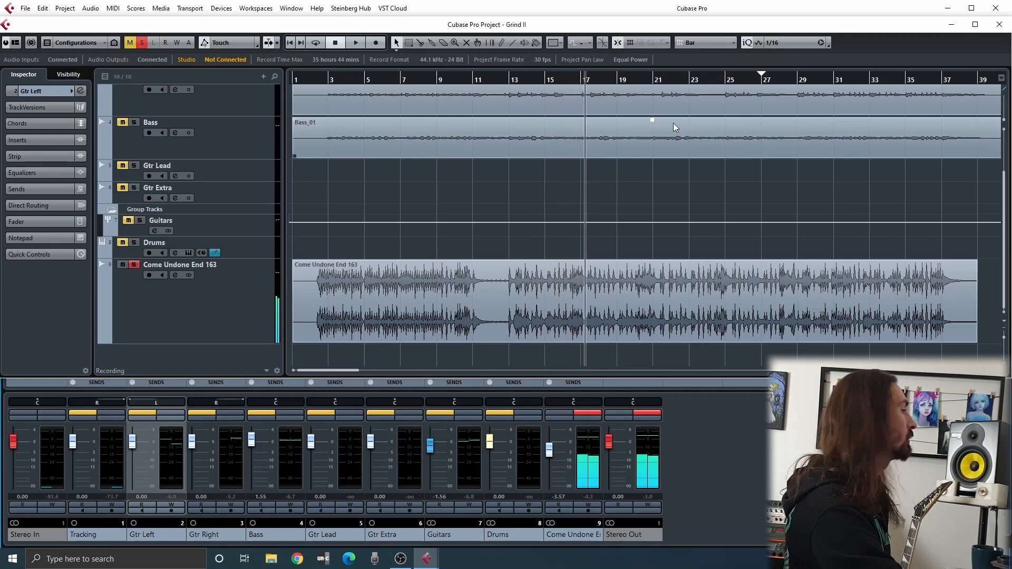
pyautogui.moveTo(299, 79); pyautogui.dragTo(1, 265)
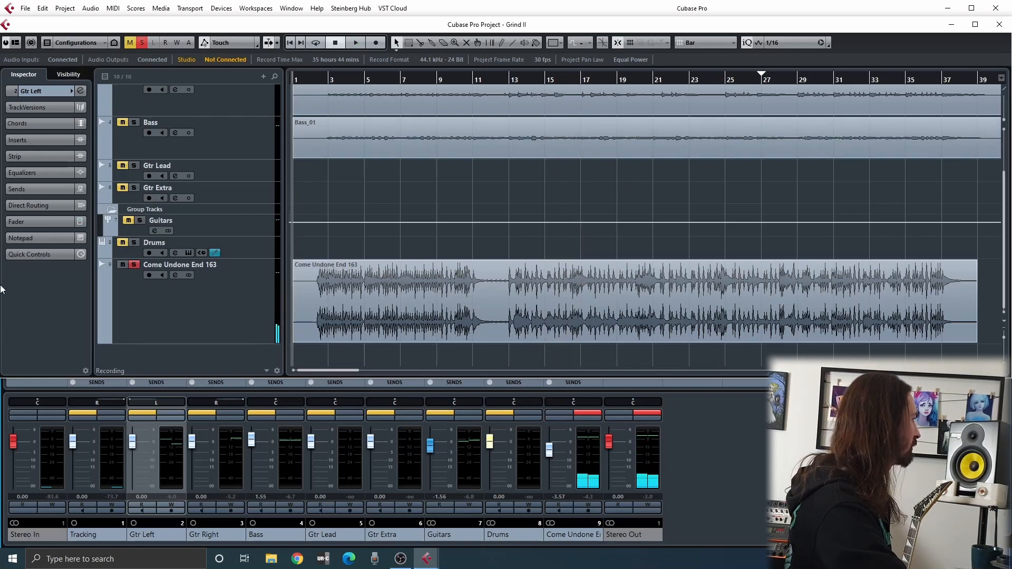
pyautogui.click(134, 265)
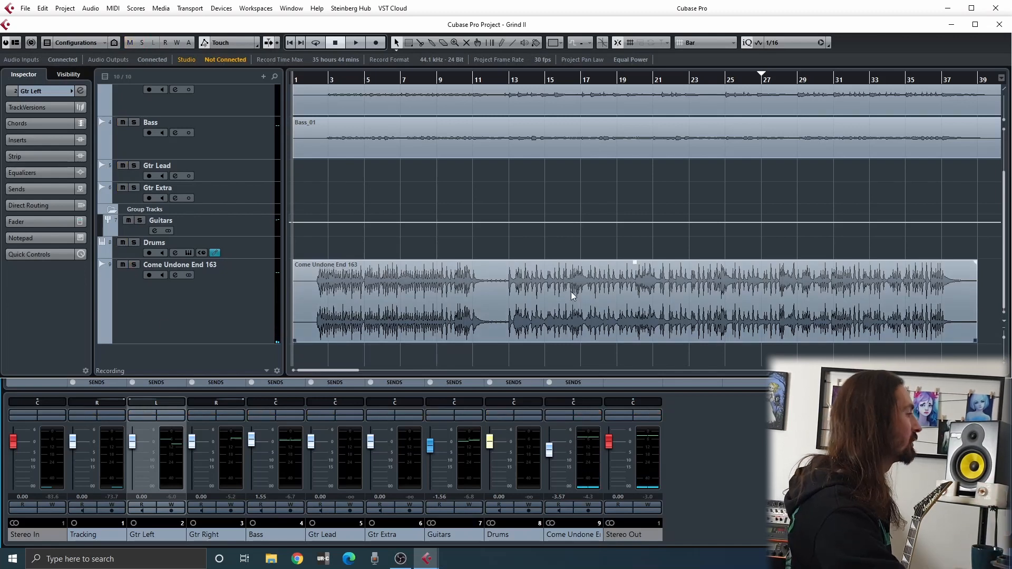
# Solo the Bass track, listen to a passage of it, return to the project start and unsolo it
pyautogui.scroll(2, 371, 280)
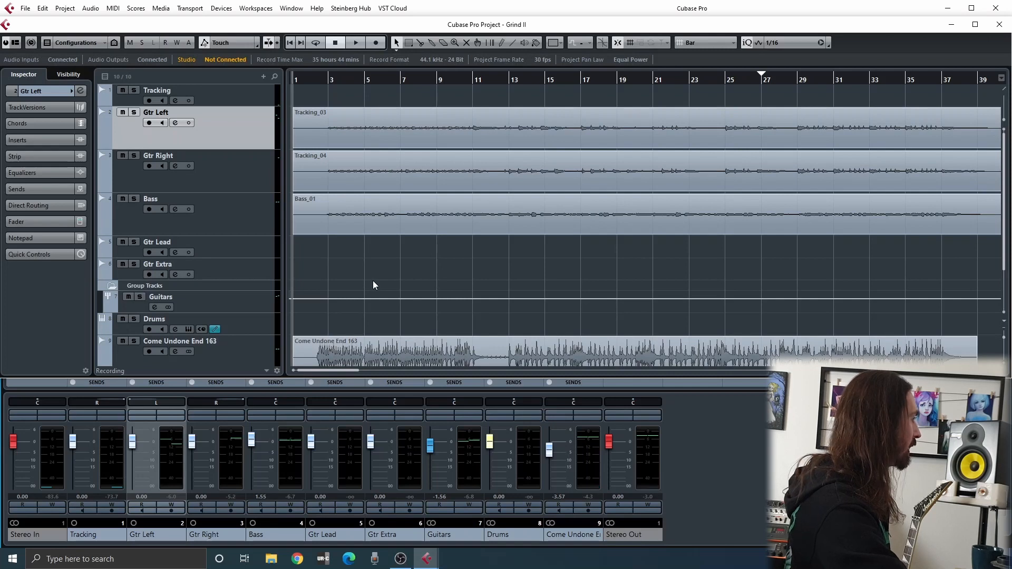
pyautogui.scroll(-2, 373, 280)
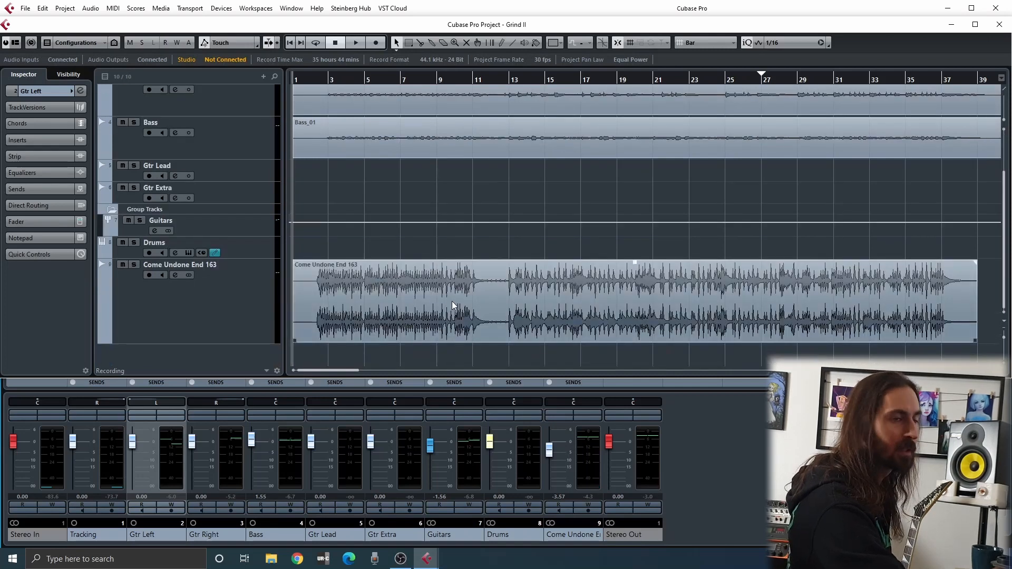
pyautogui.scroll(3, 451, 302)
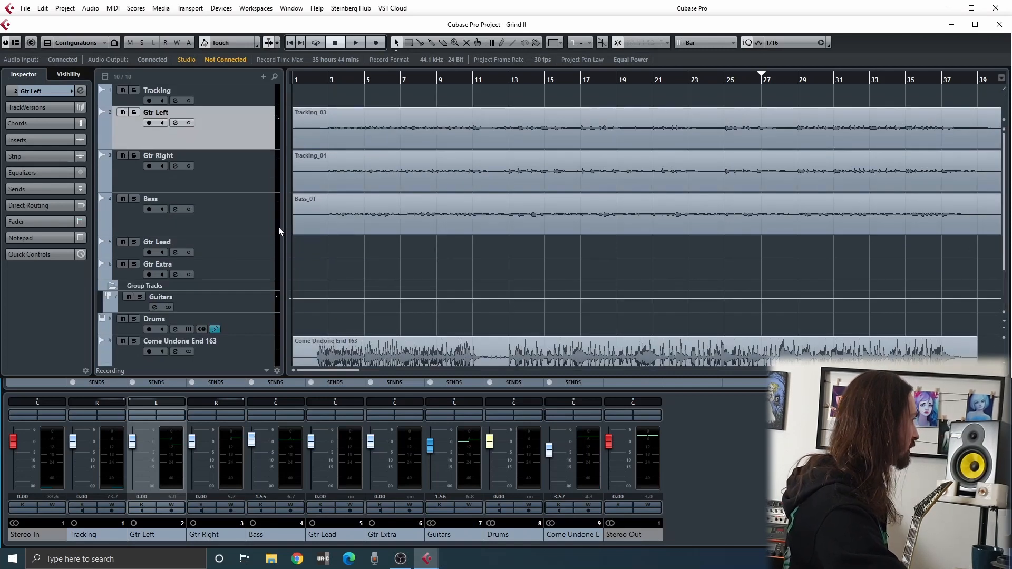
pyautogui.click(134, 199)
pyautogui.click(460, 83)
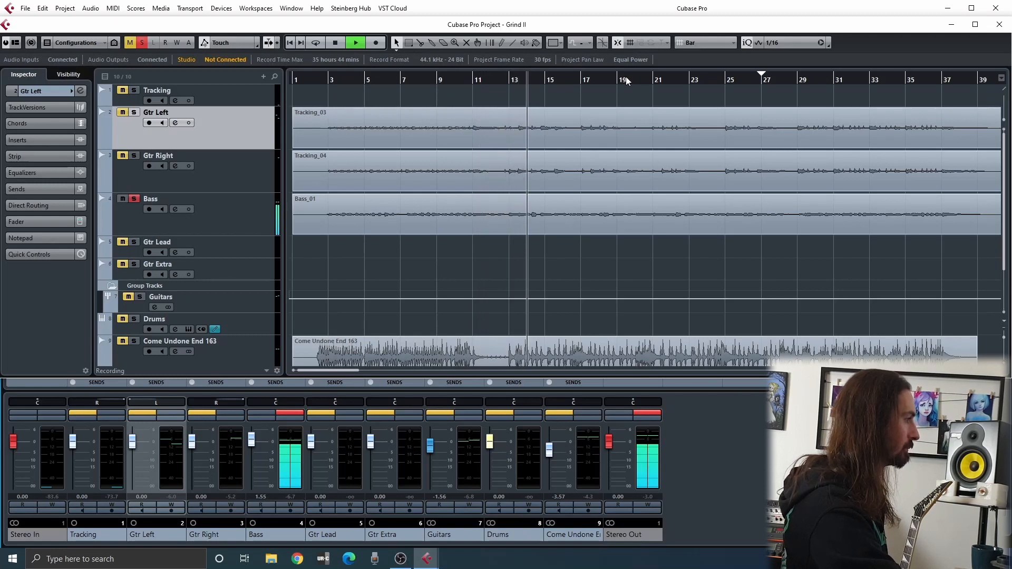
pyautogui.press('space')
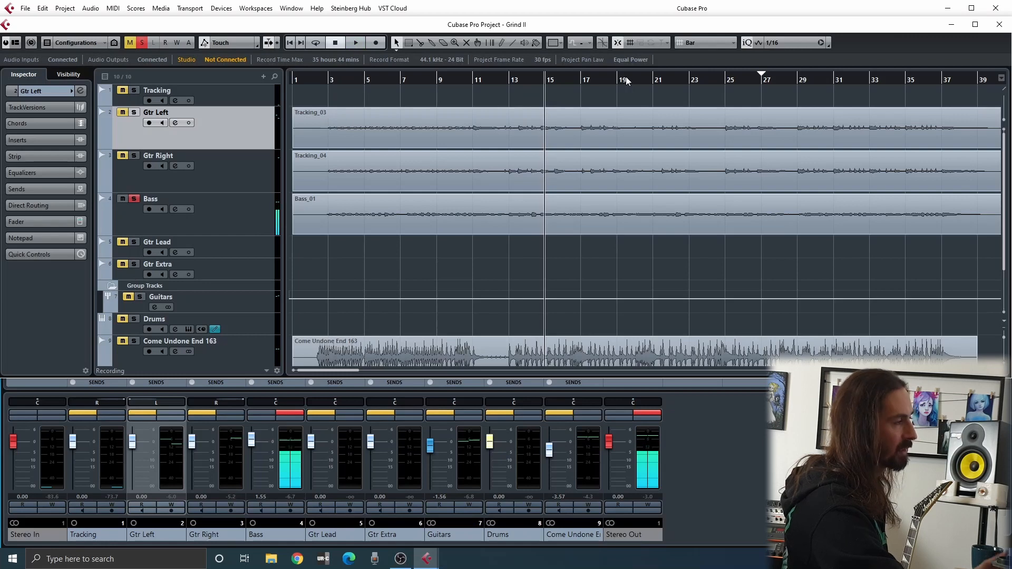
pyautogui.press('Home')
pyautogui.click(134, 199)
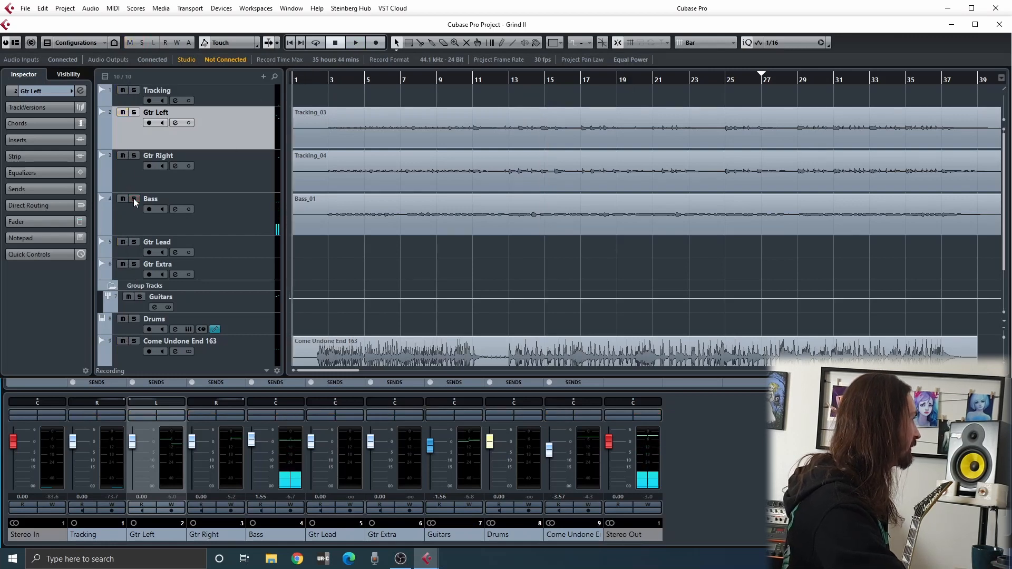
# Solo the Guitars group channel, listen to the guitars from the project start, and unsolo the group
pyautogui.click(470, 416)
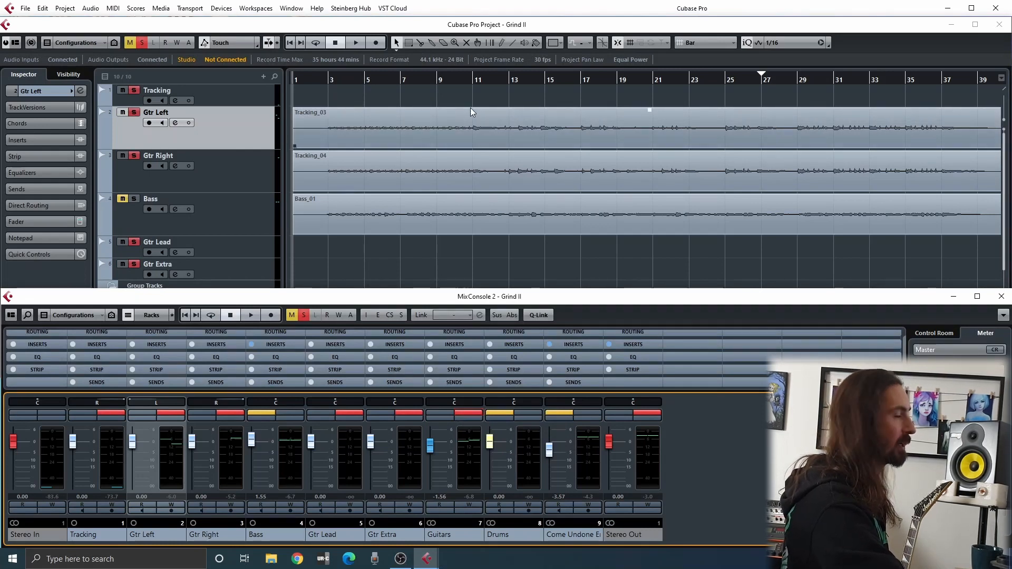
pyautogui.press('space')
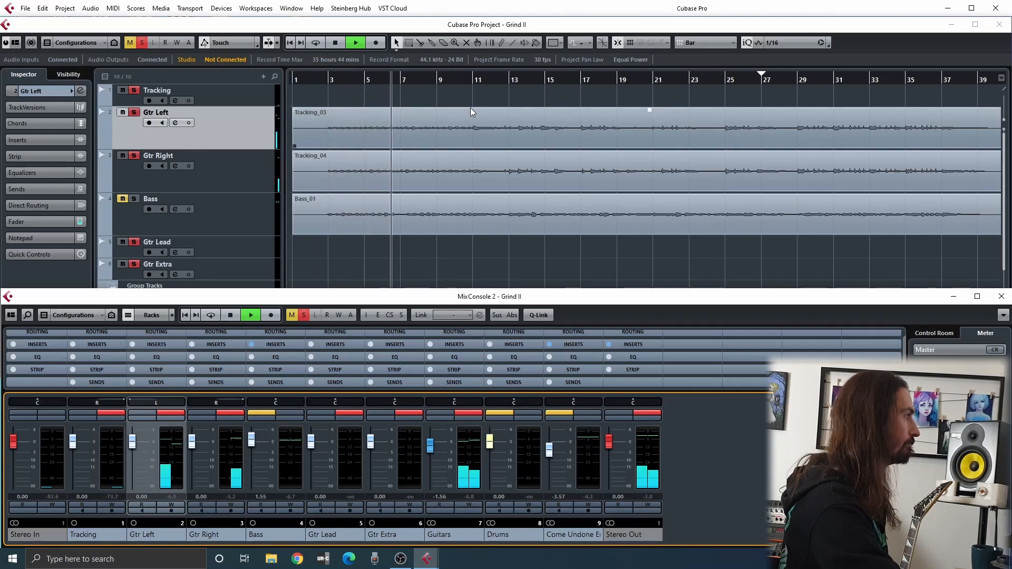
pyautogui.press('space')
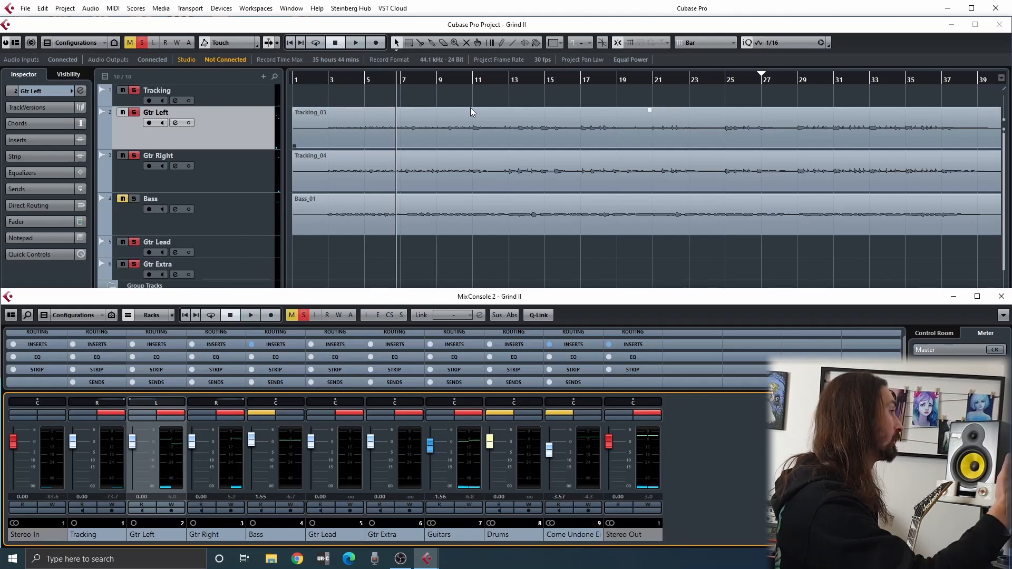
pyautogui.click(480, 98)
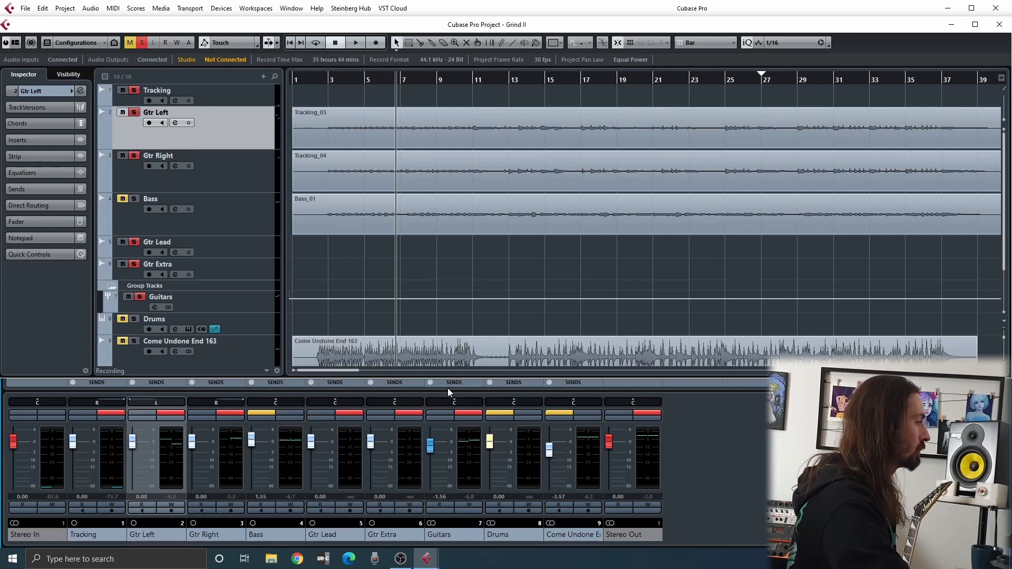
pyautogui.click(470, 414)
pyautogui.click(425, 90)
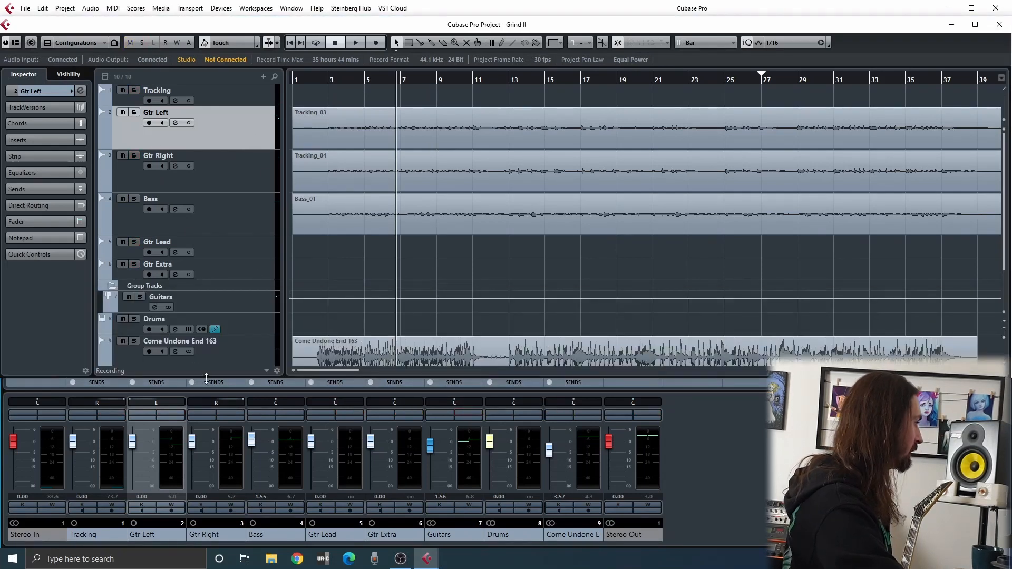
# Isolate the left guitar: centre the Gtr Left pan, mute Gtr Right and solo the Guitars group
pyautogui.keyDown('ctrl'); pyautogui.click(154, 402); pyautogui.keyUp('ctrl')
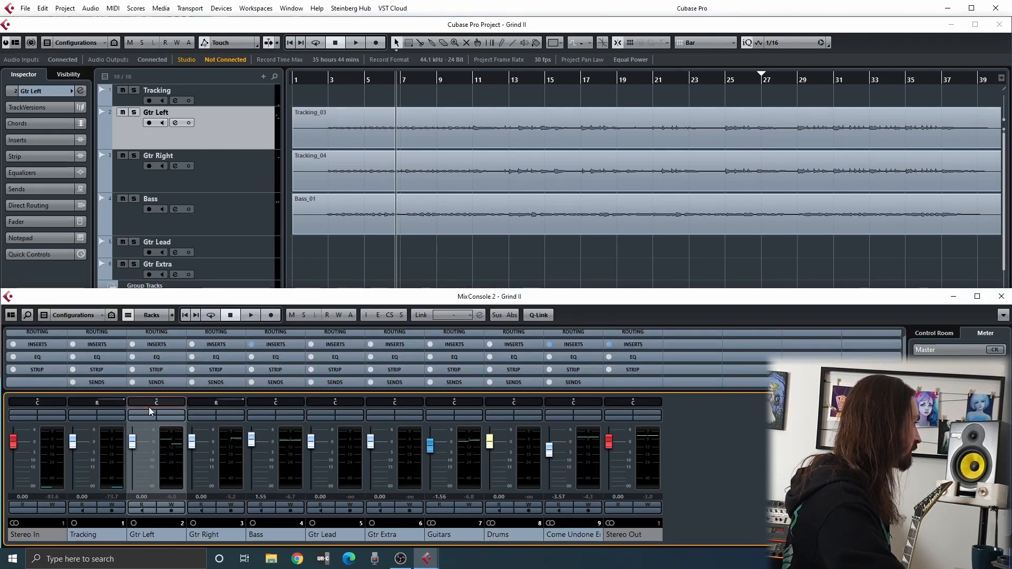
pyautogui.click(121, 156)
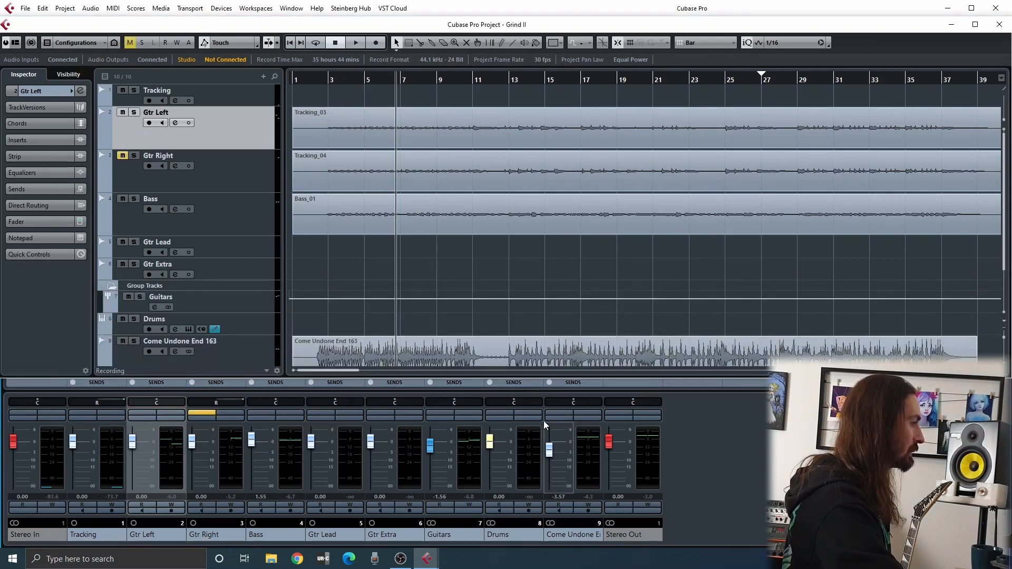
pyautogui.click(470, 414)
pyautogui.click(435, 254)
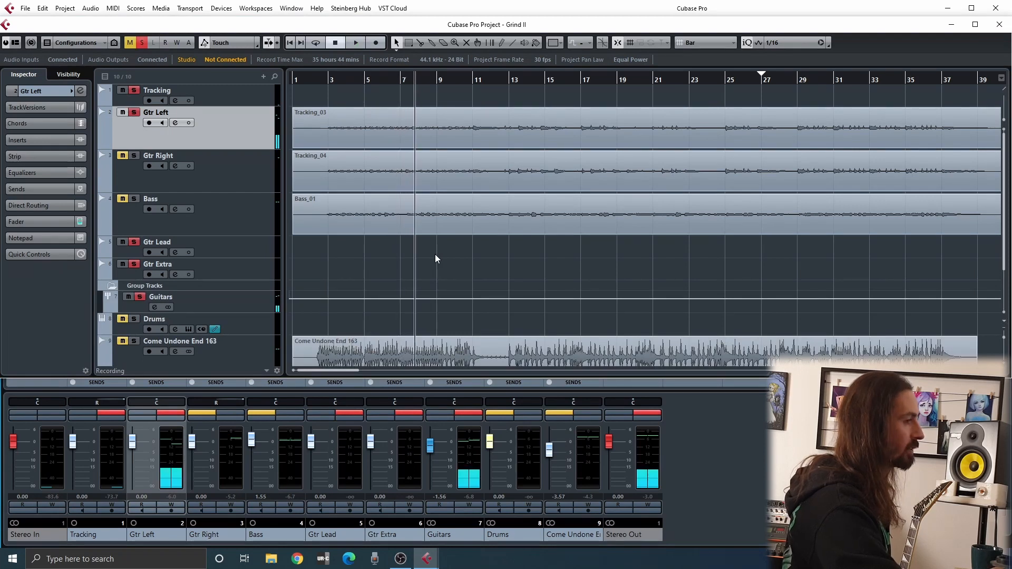
# Insert the Hellbeast v2 plug-in in the first insert slot of Gtr Left and position its window over the project
pyautogui.click(23, 142)
pyautogui.click(26, 153)
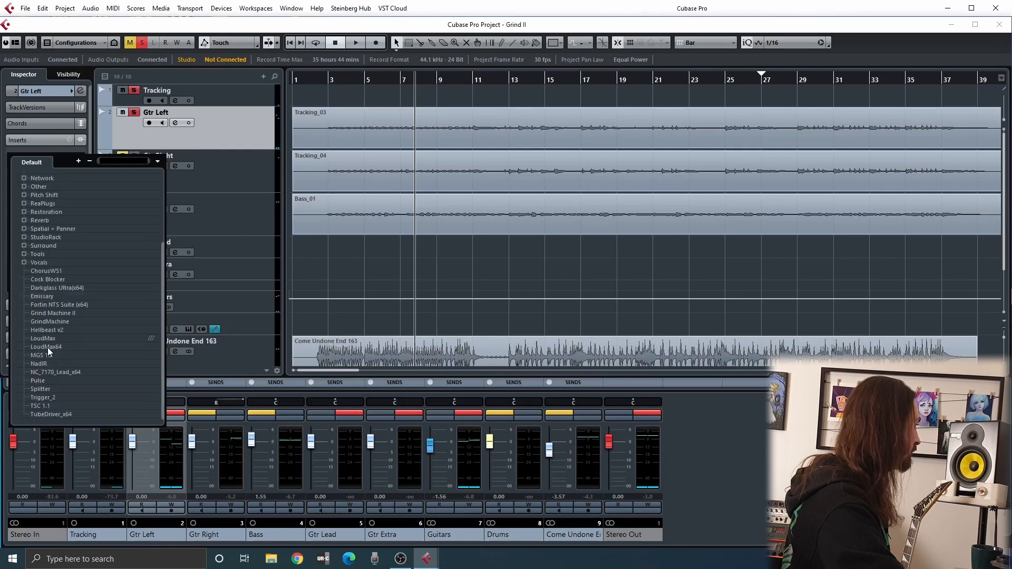
pyautogui.click(46, 331)
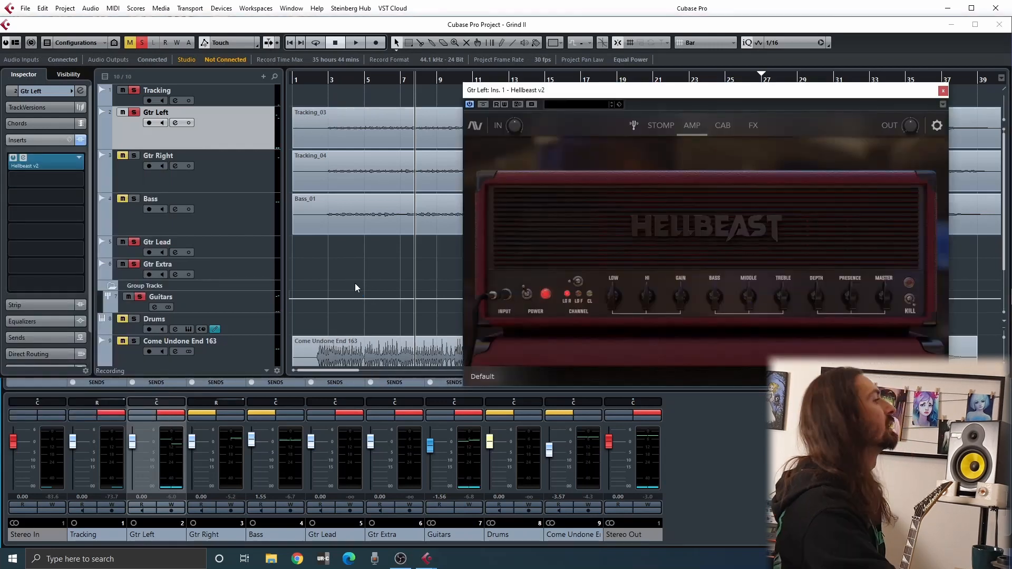
pyautogui.moveTo(652, 99); pyautogui.dragTo(360, 91)
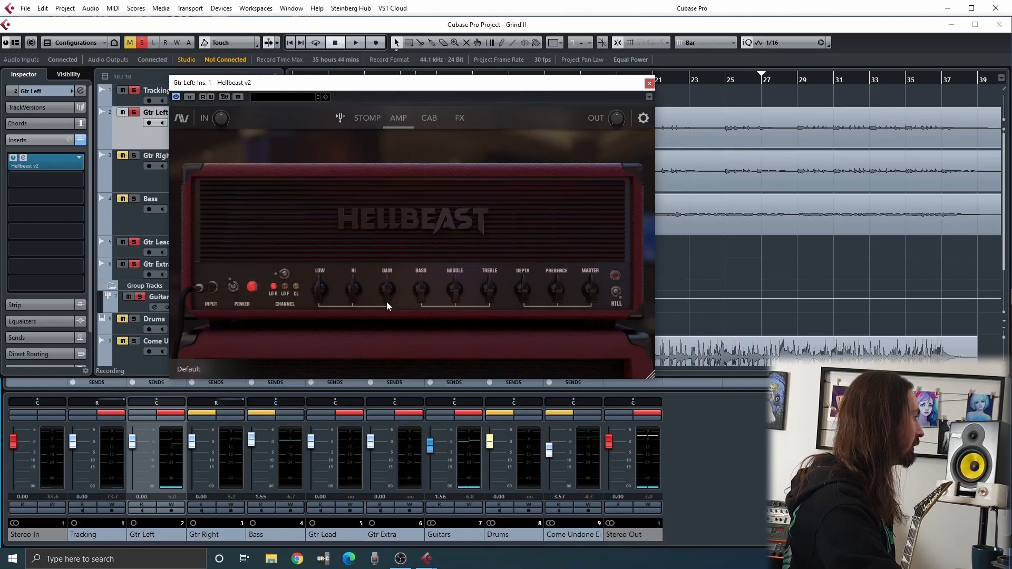
pyautogui.moveTo(455, 89); pyautogui.dragTo(501, 89)
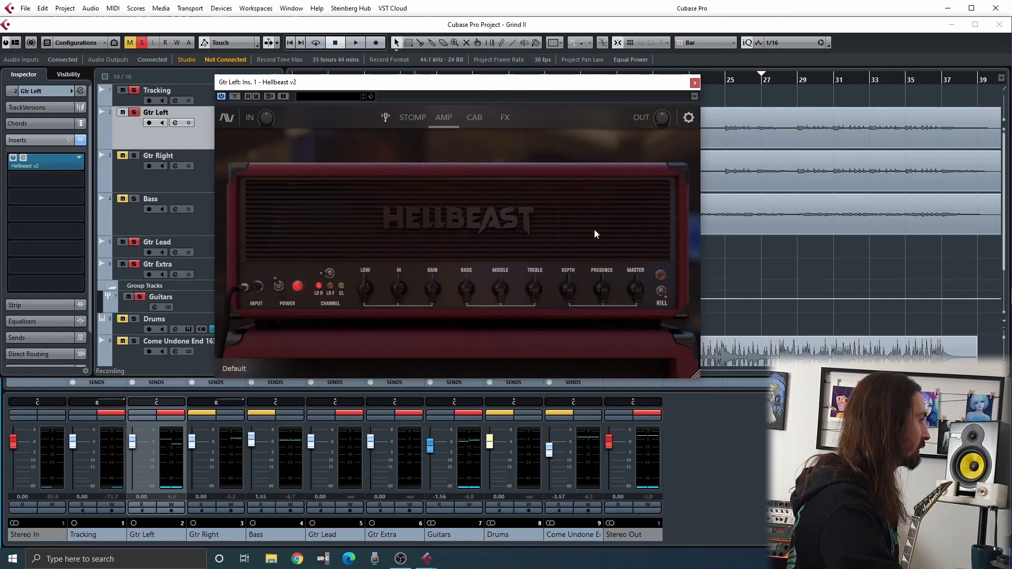
pyautogui.moveTo(588, 91); pyautogui.dragTo(617, 88)
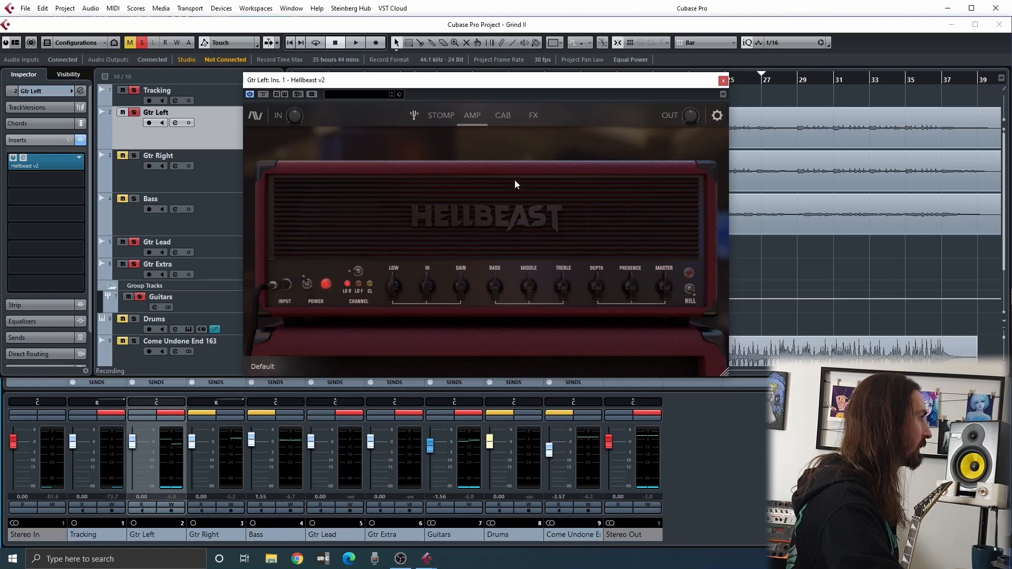
# Examine the Stomp, Amp, Cab and FX sections of Hellbeast v2, finishing on the Amp section
pyautogui.click(436, 117)
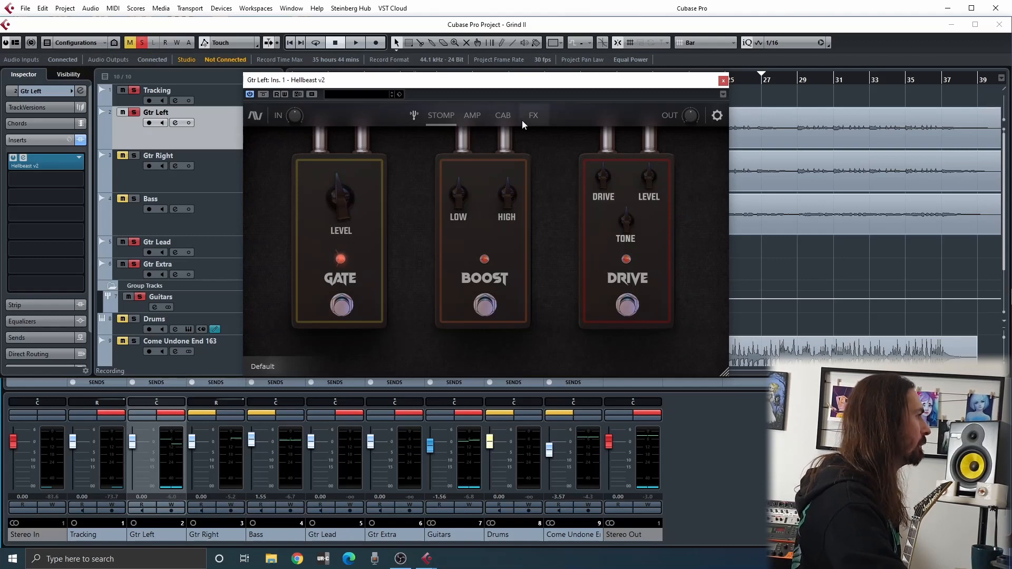
pyautogui.click(480, 116)
pyautogui.click(505, 116)
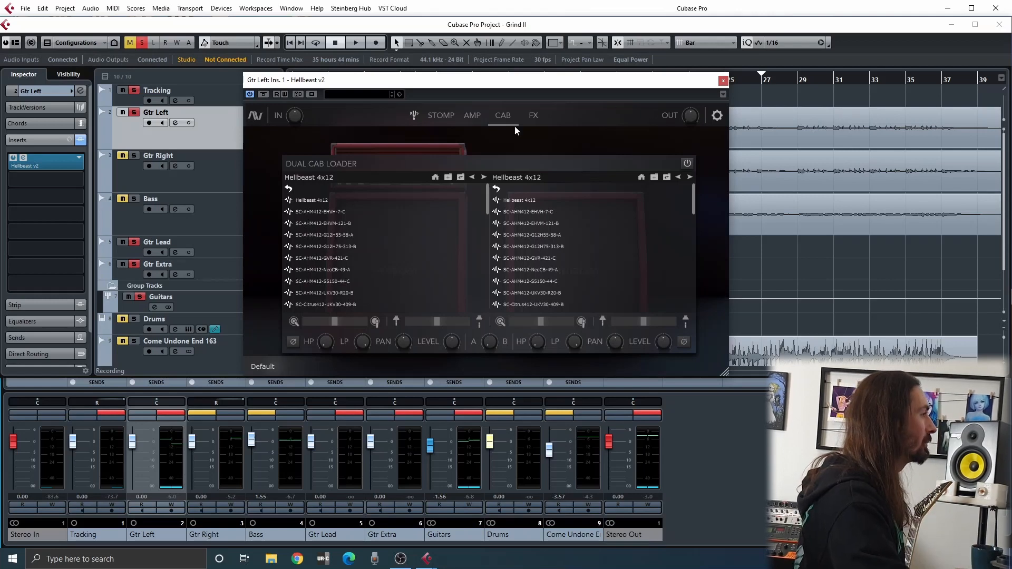
pyautogui.click(527, 120)
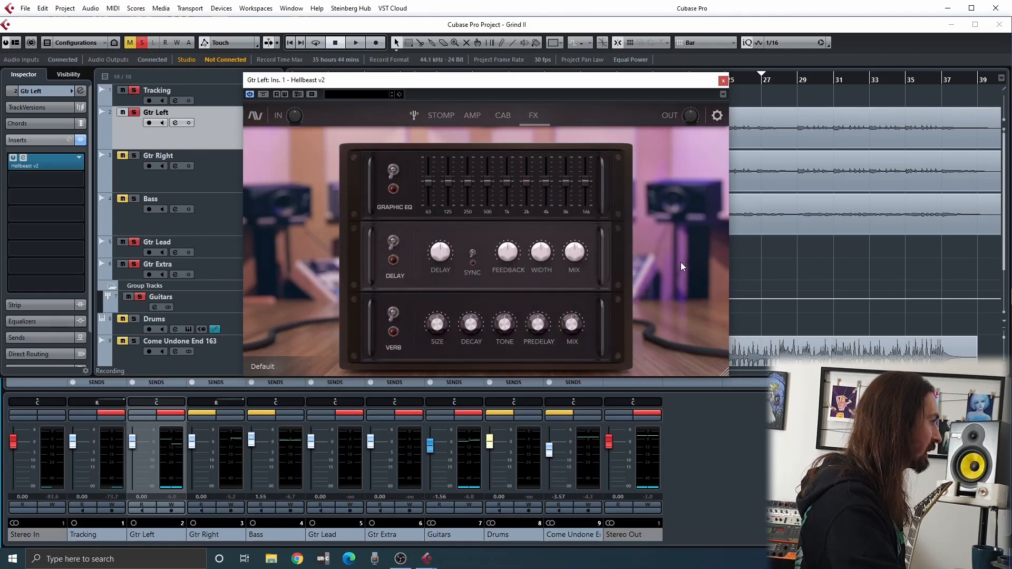
pyautogui.click(406, 333)
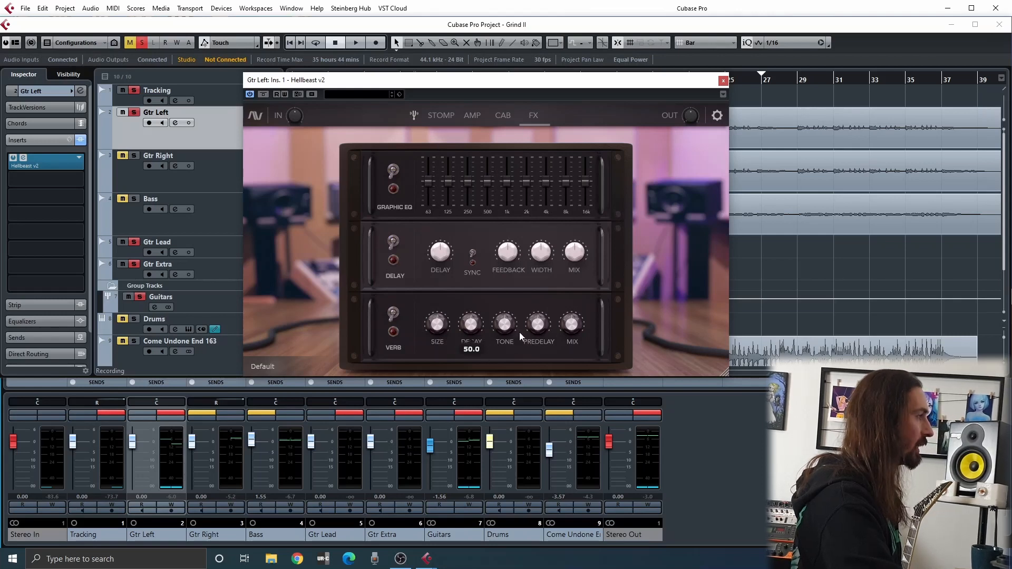
pyautogui.click(504, 122)
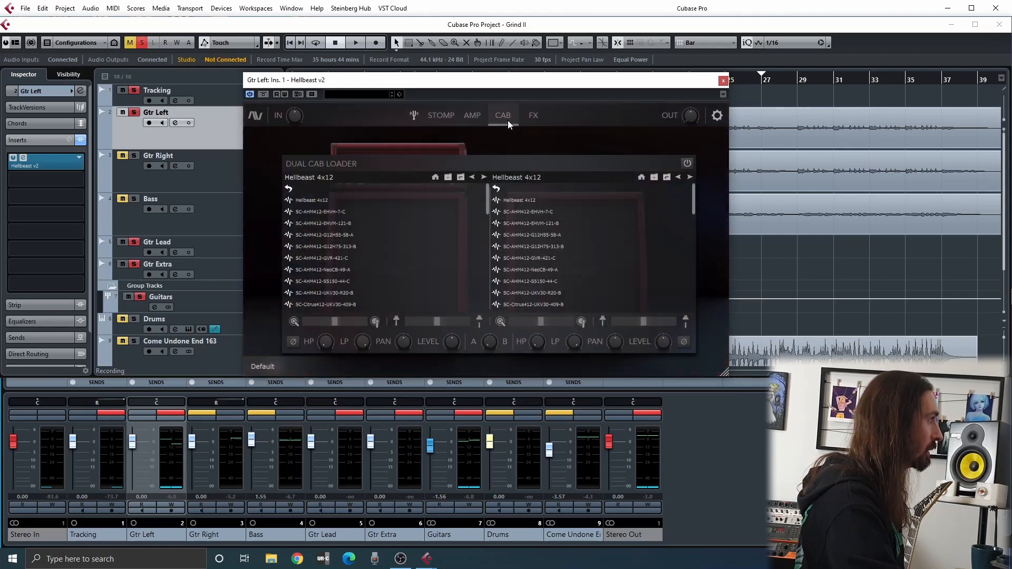
pyautogui.click(455, 119)
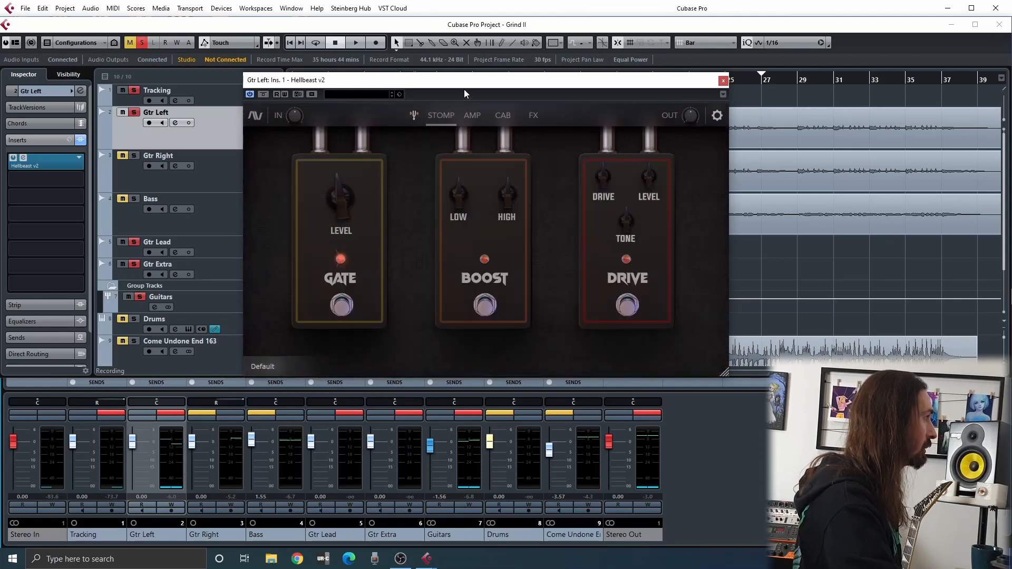
pyautogui.click(470, 120)
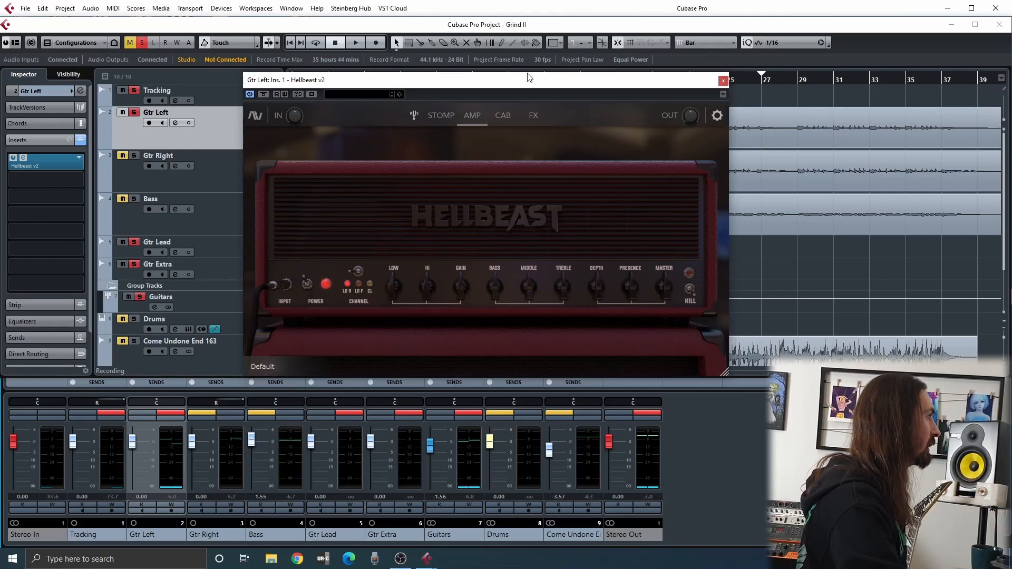
# Play Gtr Left and compare its sound with the Hellbeast v2 insert bypassed and active, then stop playback
pyautogui.moveTo(520, 85); pyautogui.dragTo(565, 139)
pyautogui.press('space')
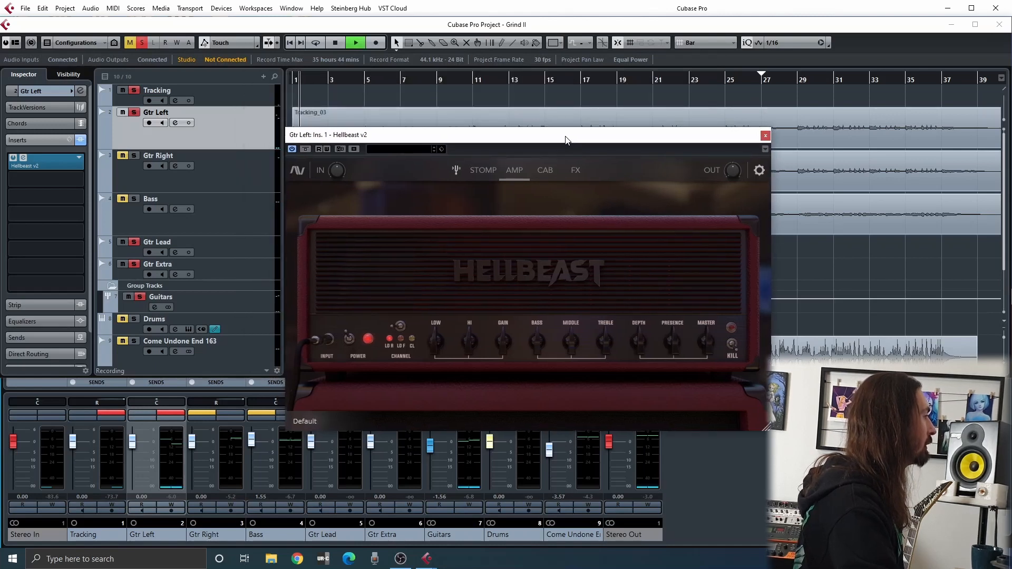
pyautogui.moveTo(480, 135); pyautogui.dragTo(518, 92)
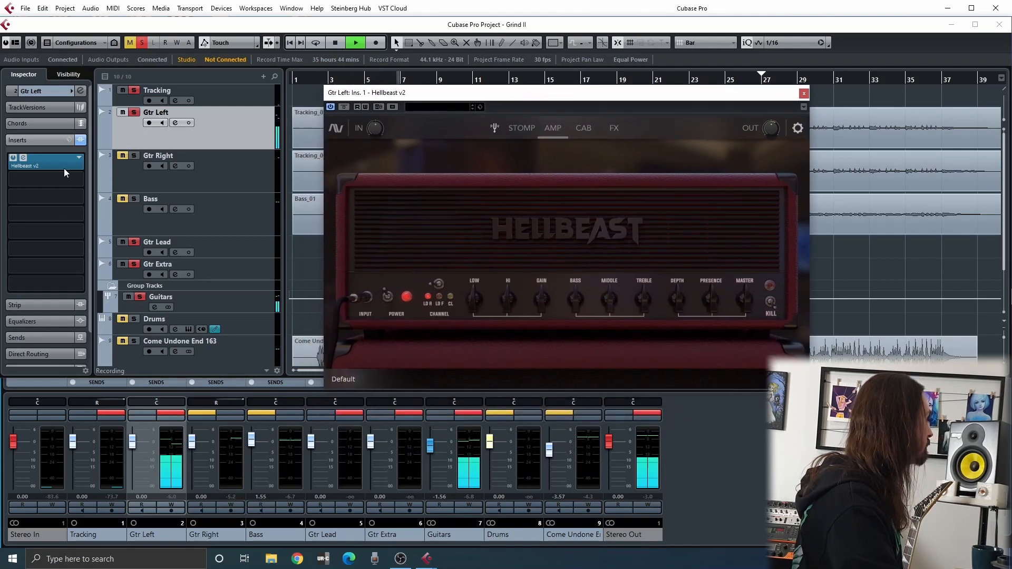
pyautogui.click(15, 160)
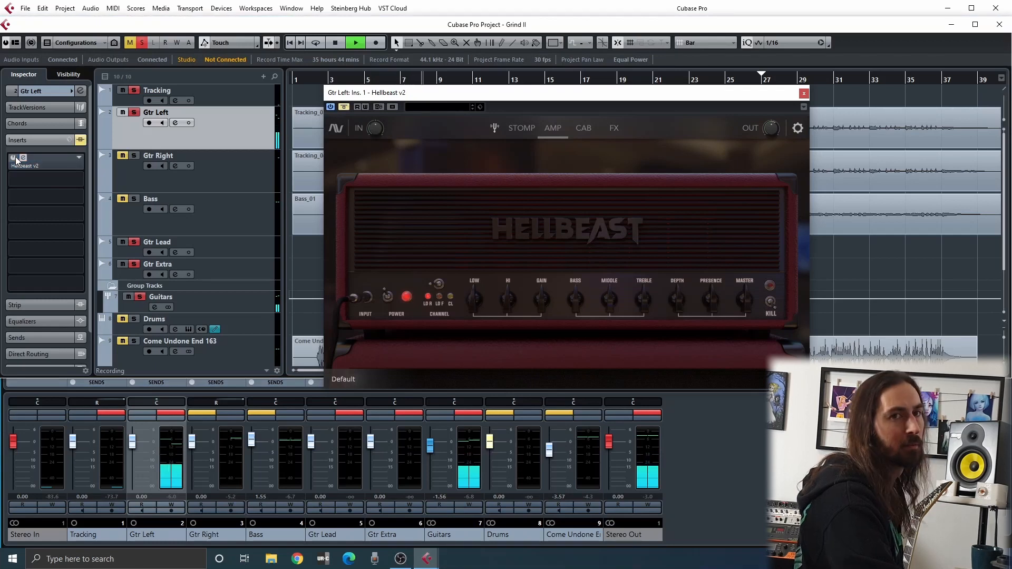
pyautogui.click(15, 160)
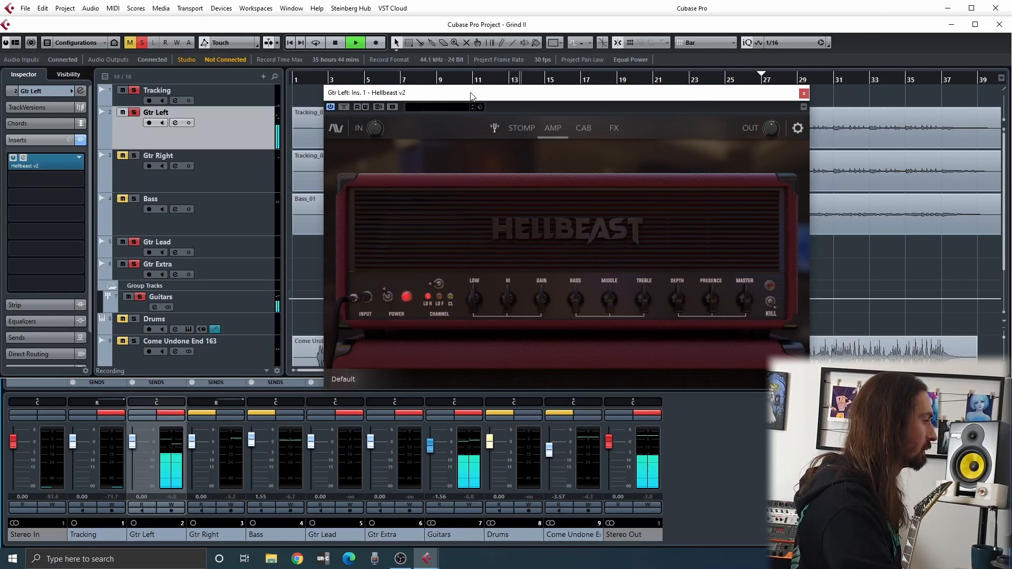
pyautogui.press('space')
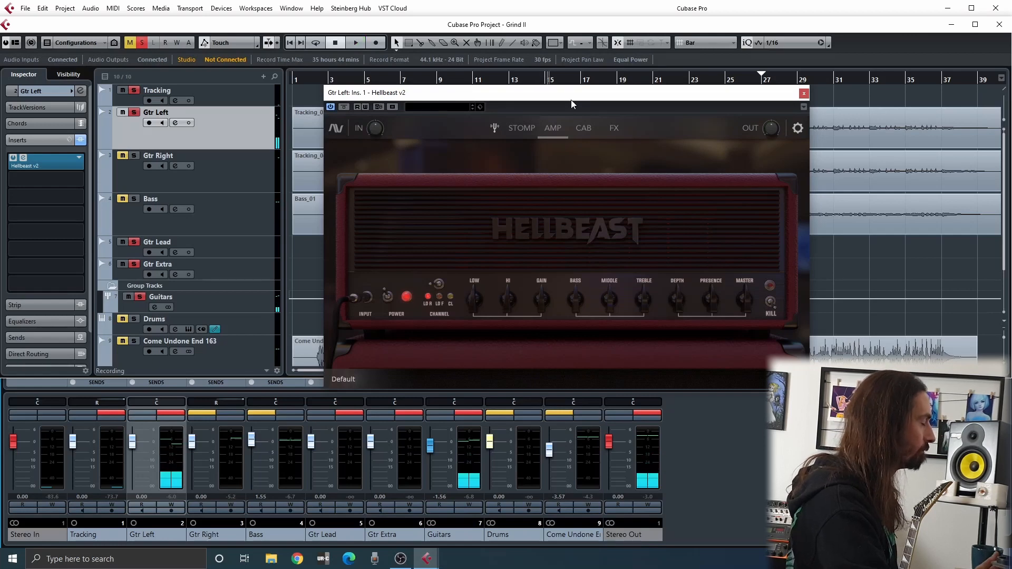
# Move the Hellbeast v2 window below the guitar tracks and examine the Stomp and Amp sections, finishing on the Amp section
pyautogui.click(520, 131)
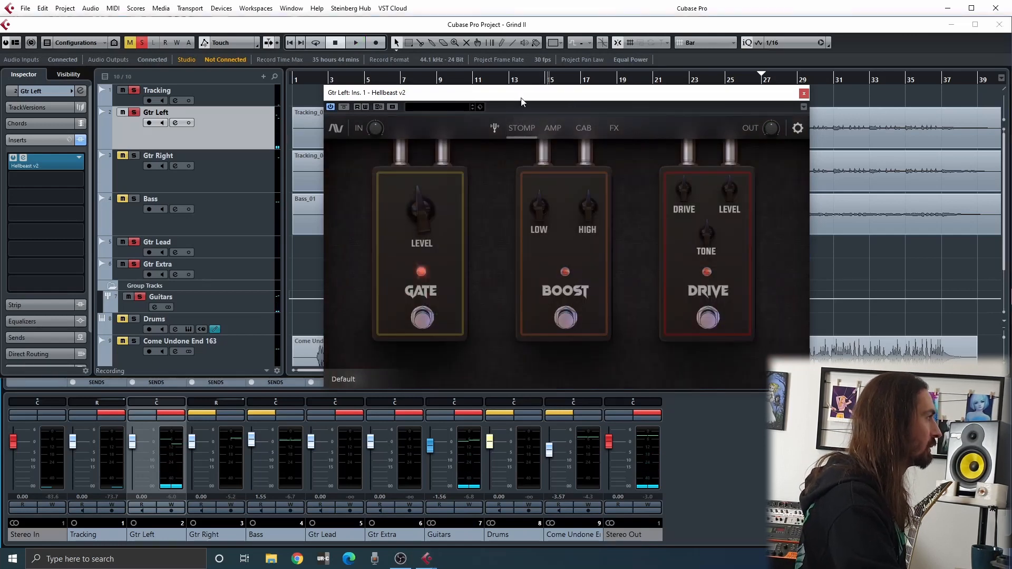
pyautogui.moveTo(522, 100); pyautogui.dragTo(507, 219)
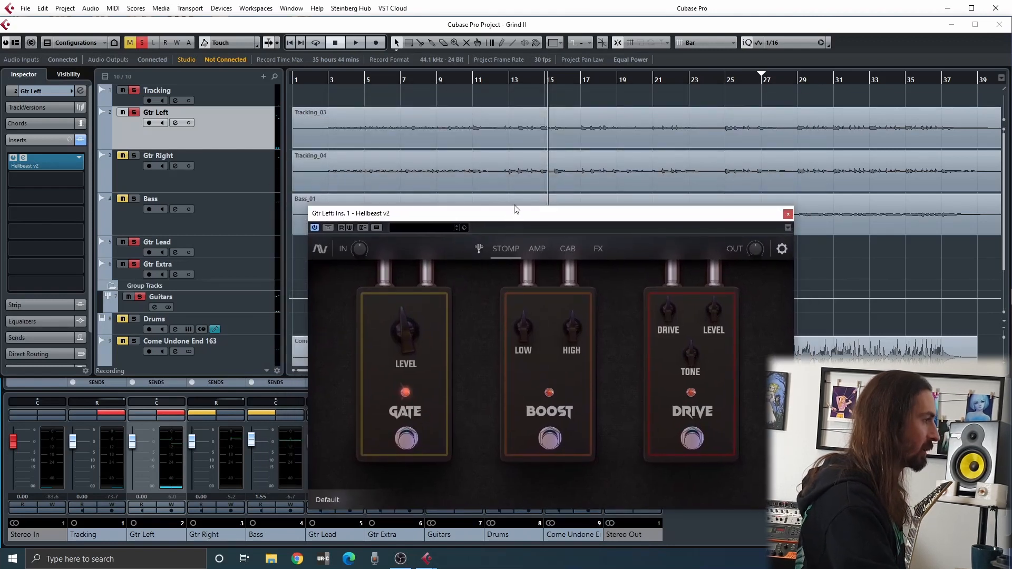
pyautogui.moveTo(701, 376)
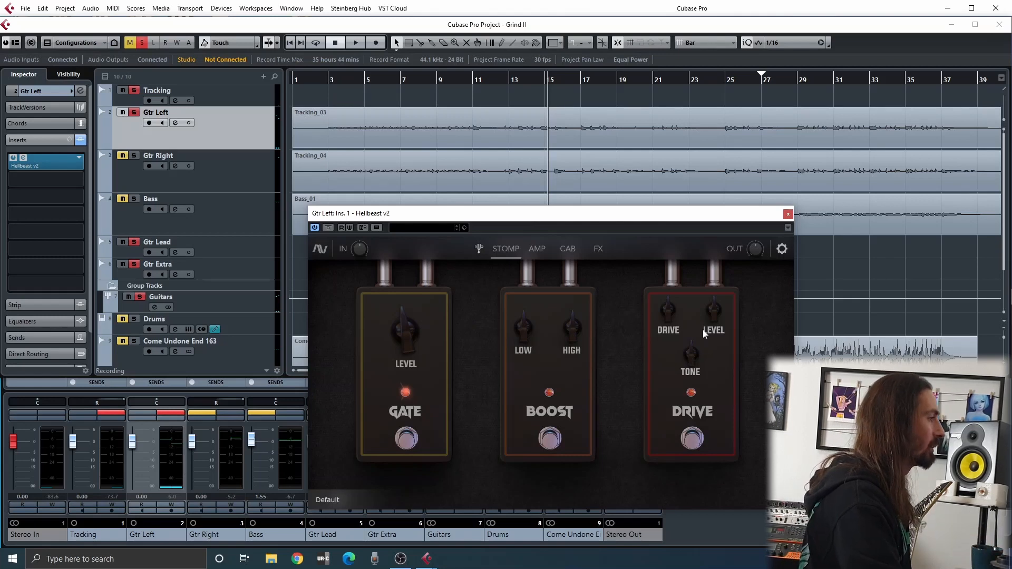
pyautogui.click(537, 250)
pyautogui.moveTo(491, 428)
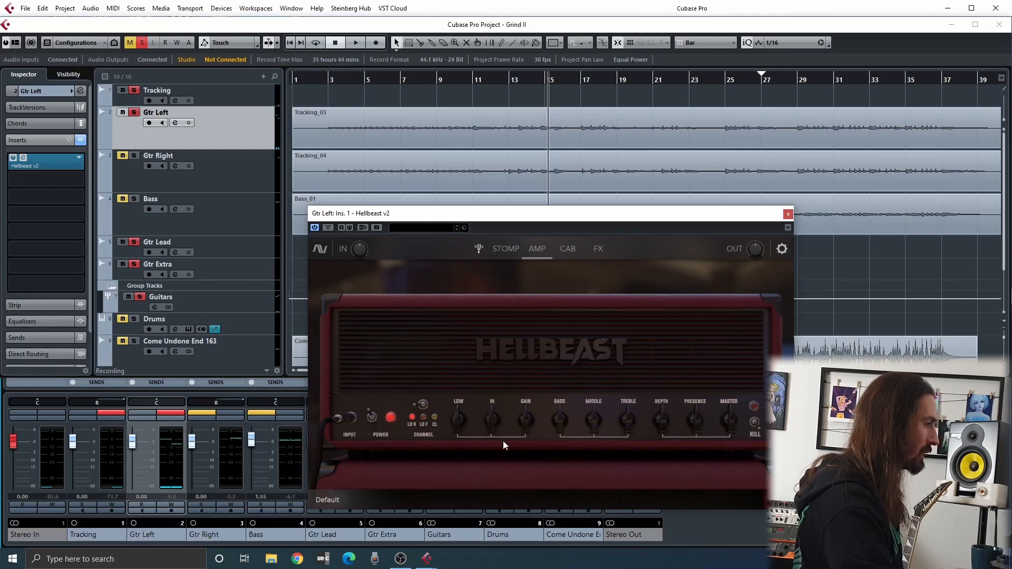
pyautogui.moveTo(666, 422)
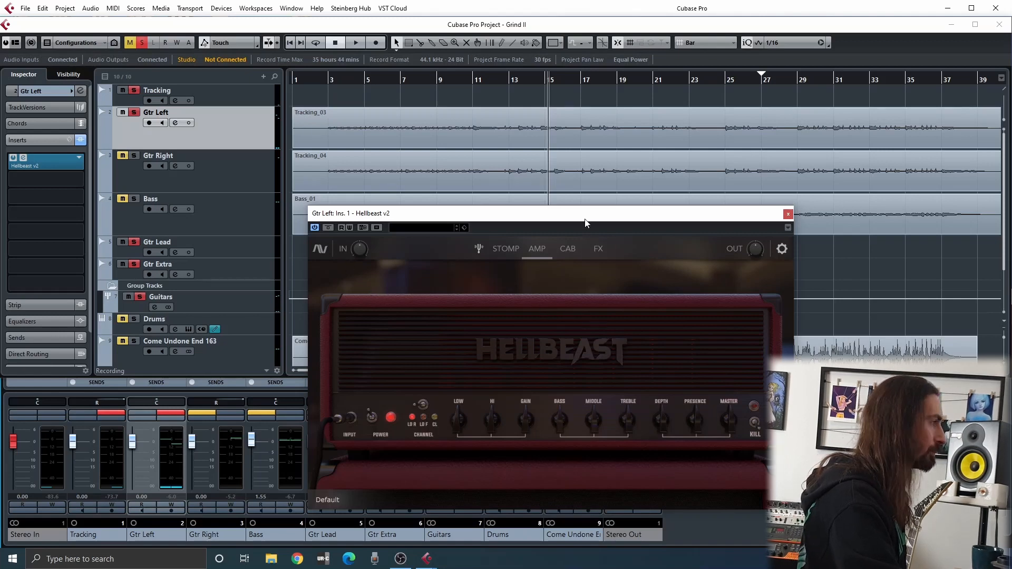
pyautogui.click(506, 249)
pyautogui.click(537, 247)
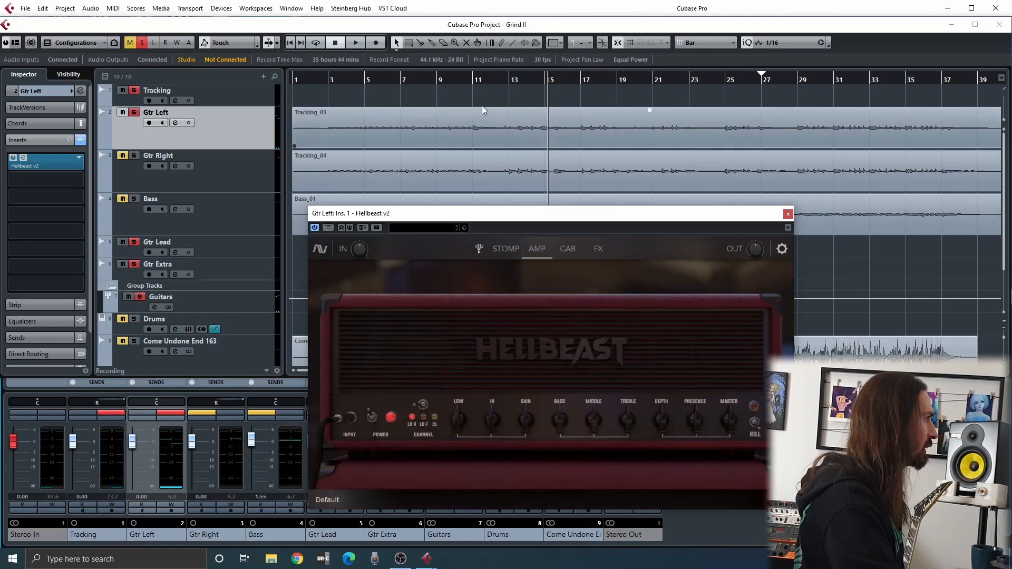
# Play Gtr Left and audition the amp's Clean channel, then stop playback
pyautogui.press('space')
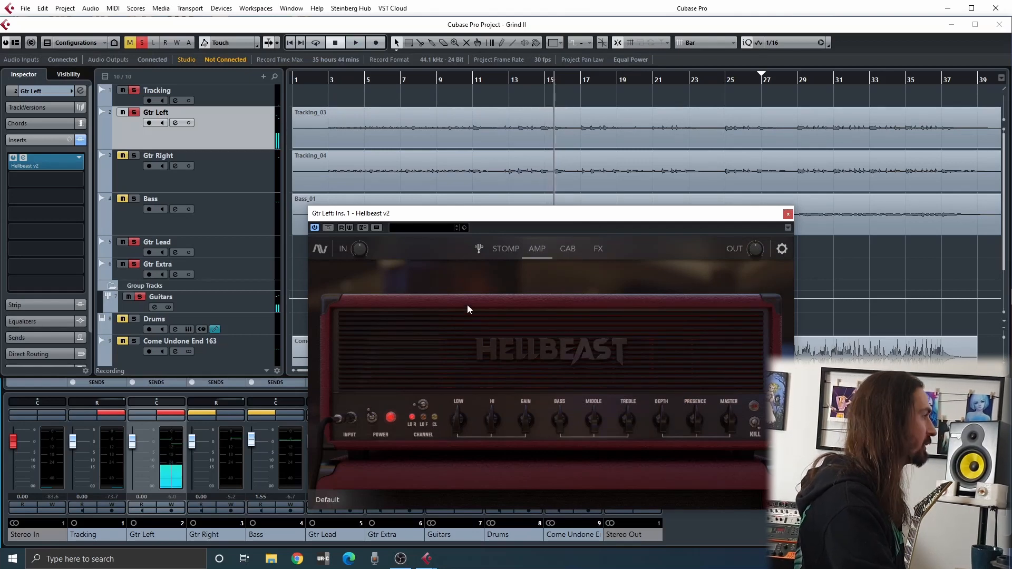
pyautogui.click(423, 406)
pyautogui.click(423, 406)
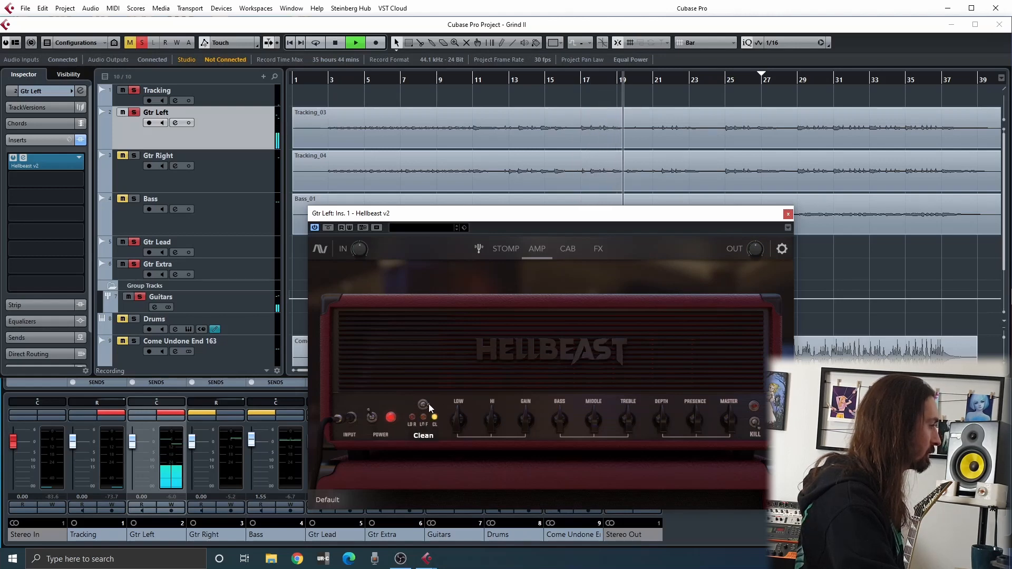
pyautogui.press('space')
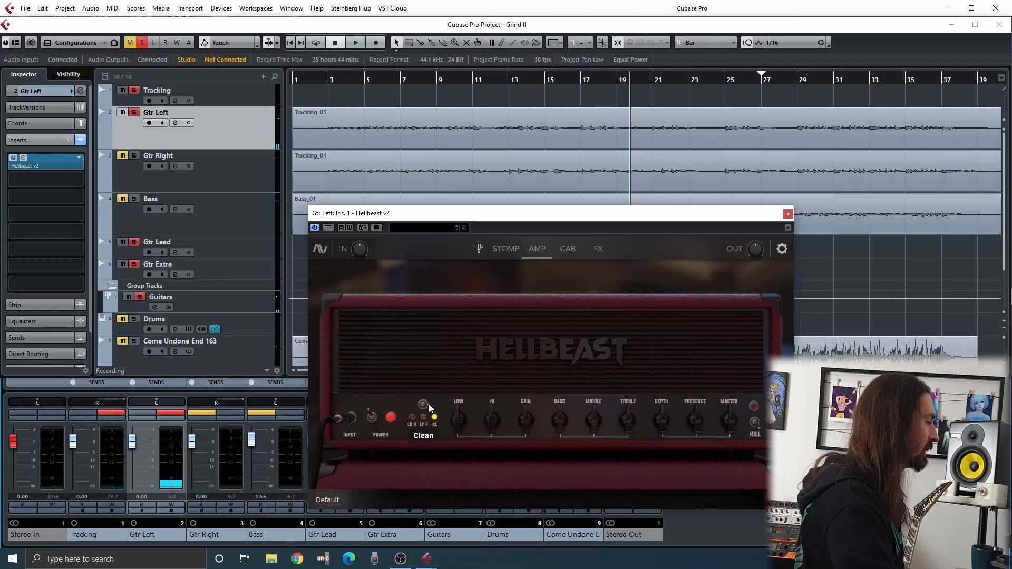
# Resume playback, compare the amp's Lead F and Lead R channels, and stop with Lead F selected
pyautogui.press('space')
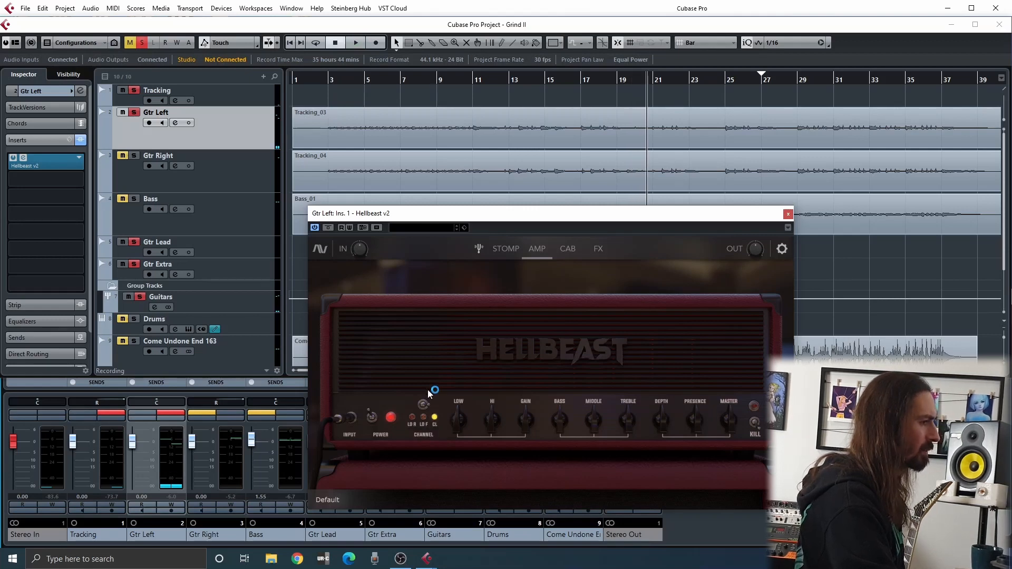
pyautogui.moveTo(428, 404); pyautogui.dragTo(371, 405)
pyautogui.press('space')
pyautogui.click(421, 406)
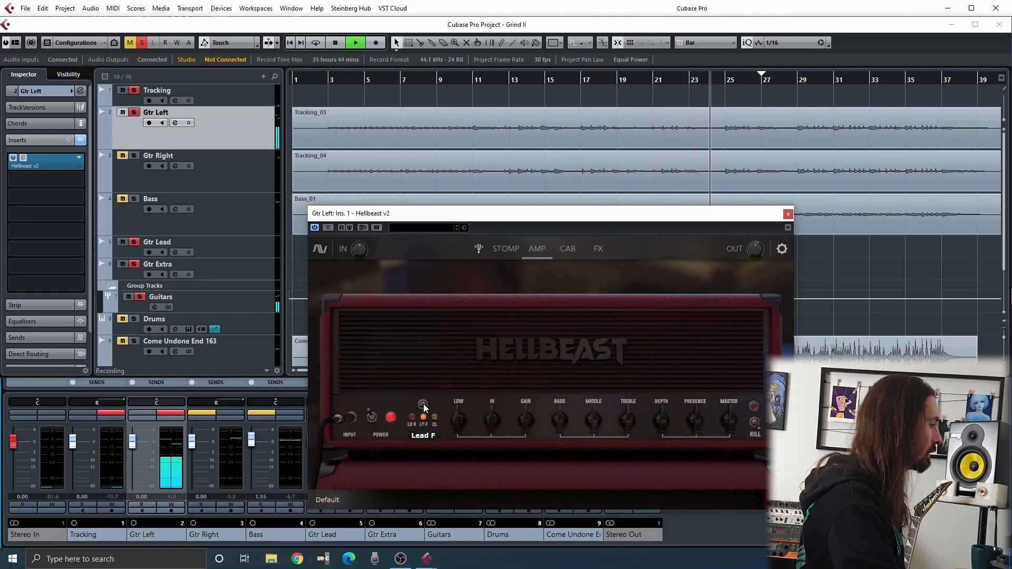
pyautogui.click(432, 402)
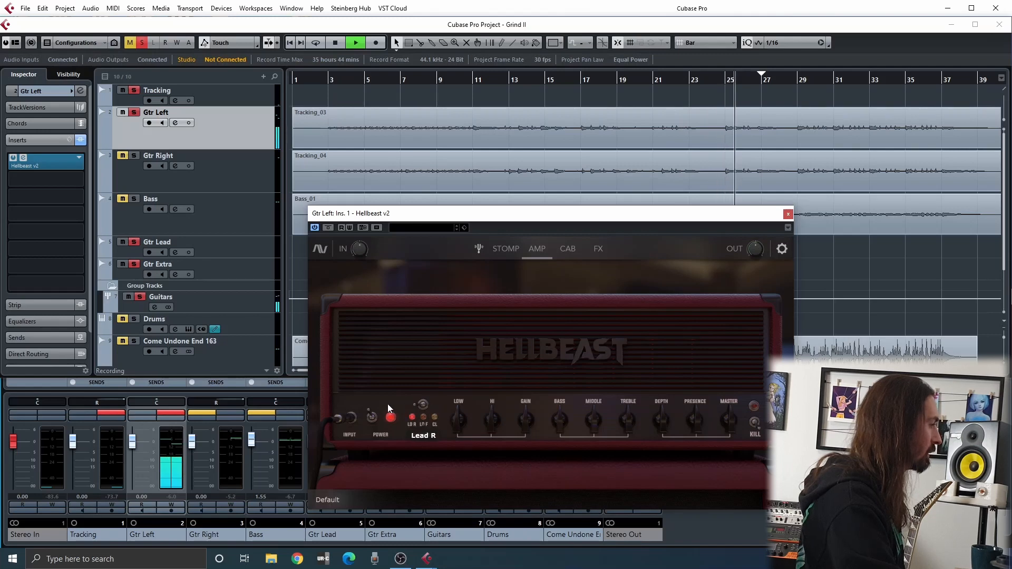
pyautogui.click(426, 404)
pyautogui.press('space')
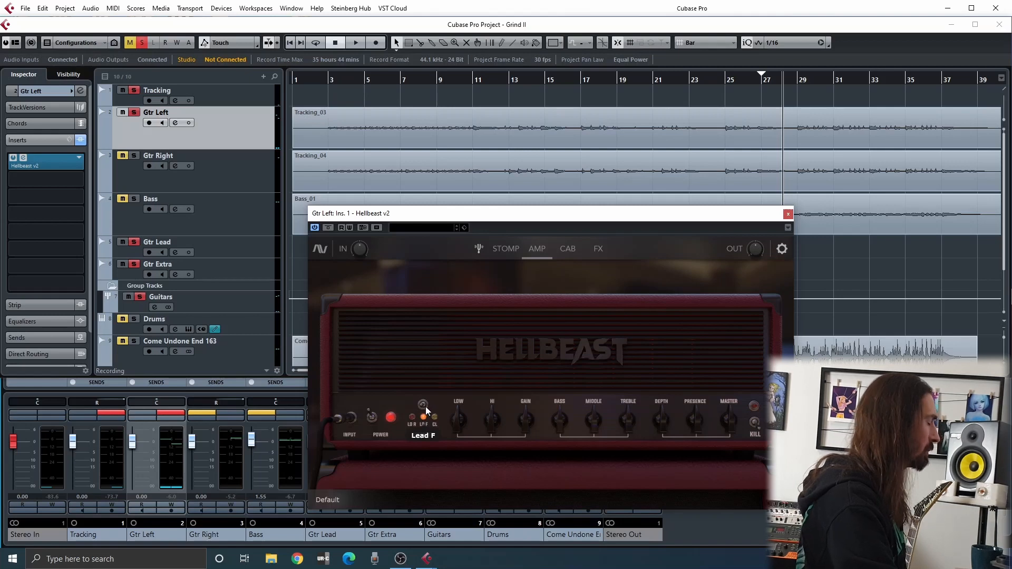
# Reposition the plug-in window and compare the amp's sound with the Kill switch on and off during playback
pyautogui.moveTo(553, 222); pyautogui.dragTo(438, 175)
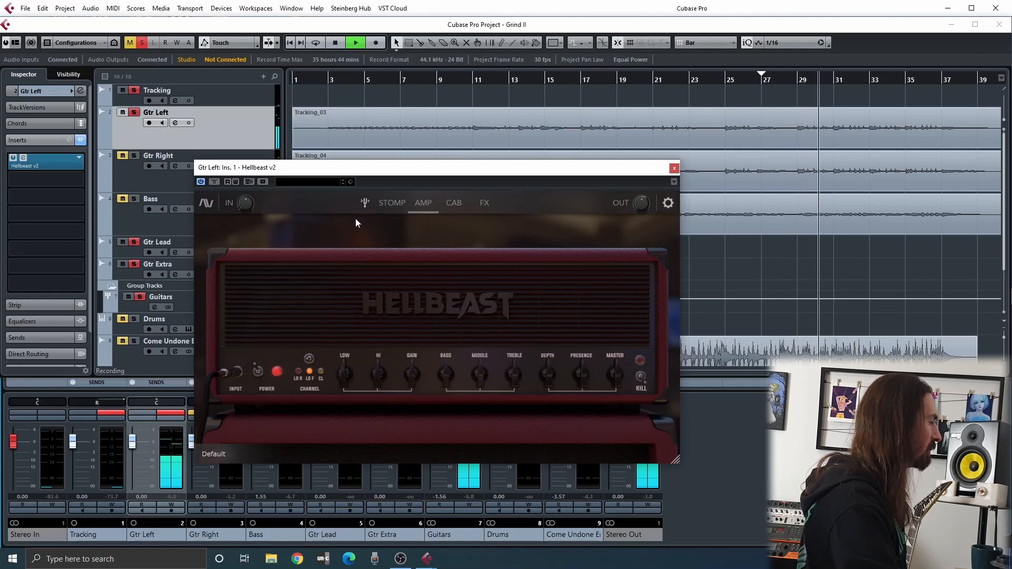
pyautogui.press('space')
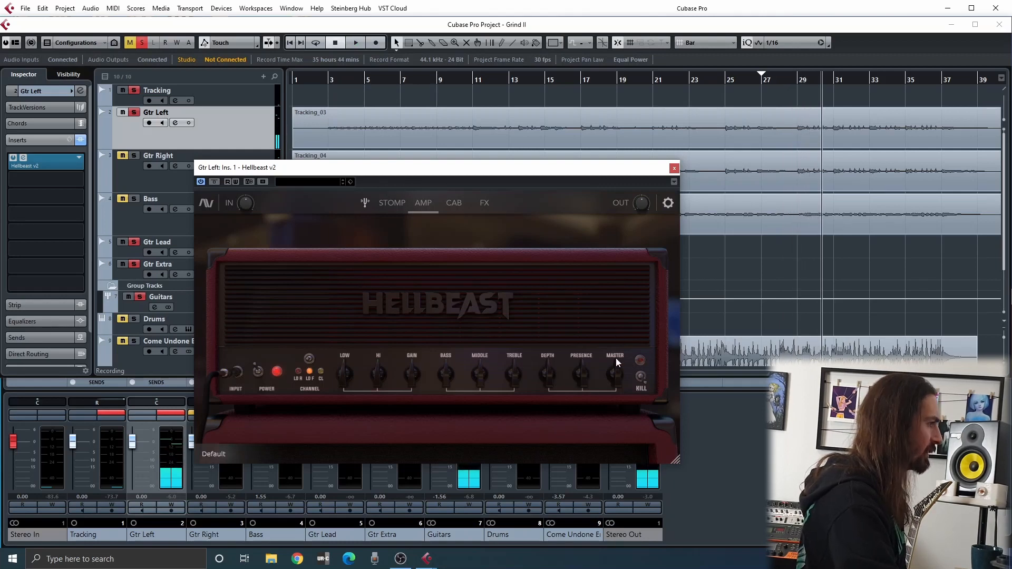
pyautogui.press('space')
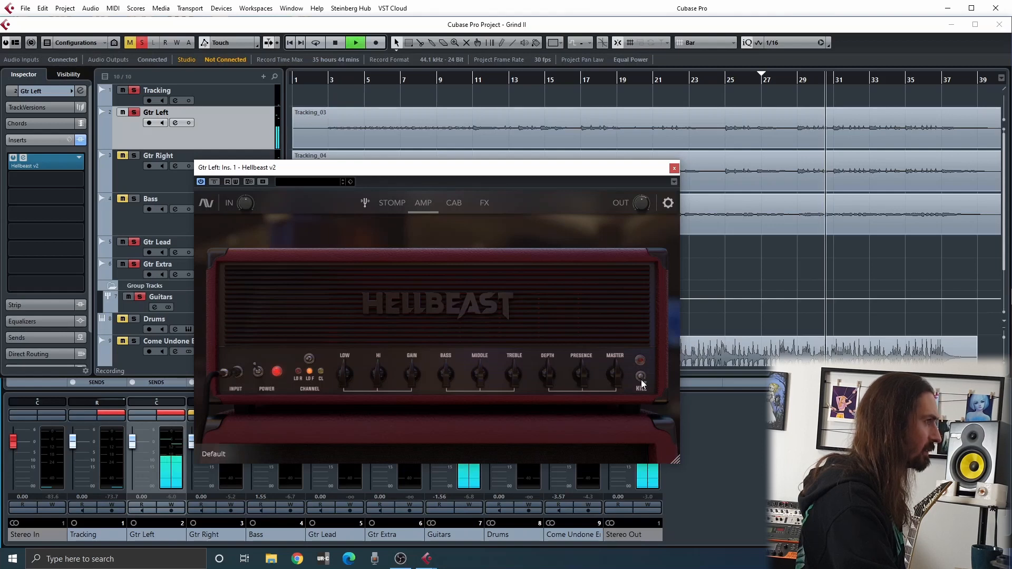
pyautogui.click(642, 374)
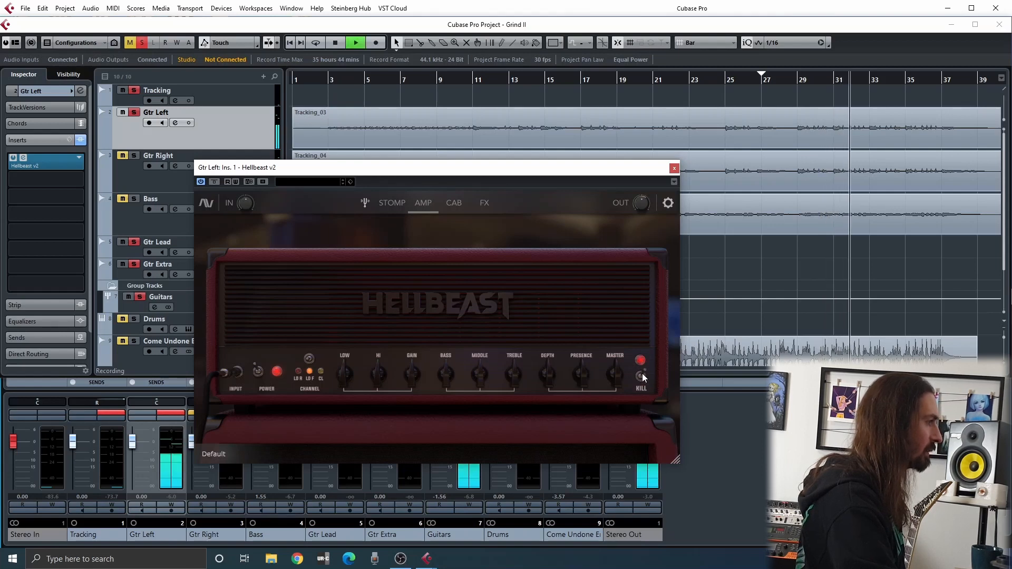
pyautogui.click(643, 374)
pyautogui.press('space')
# In the Stomp section, set the Boost pedal's Low to about 6.3 and High to about 6.4 while the guitar plays
pyautogui.click(392, 203)
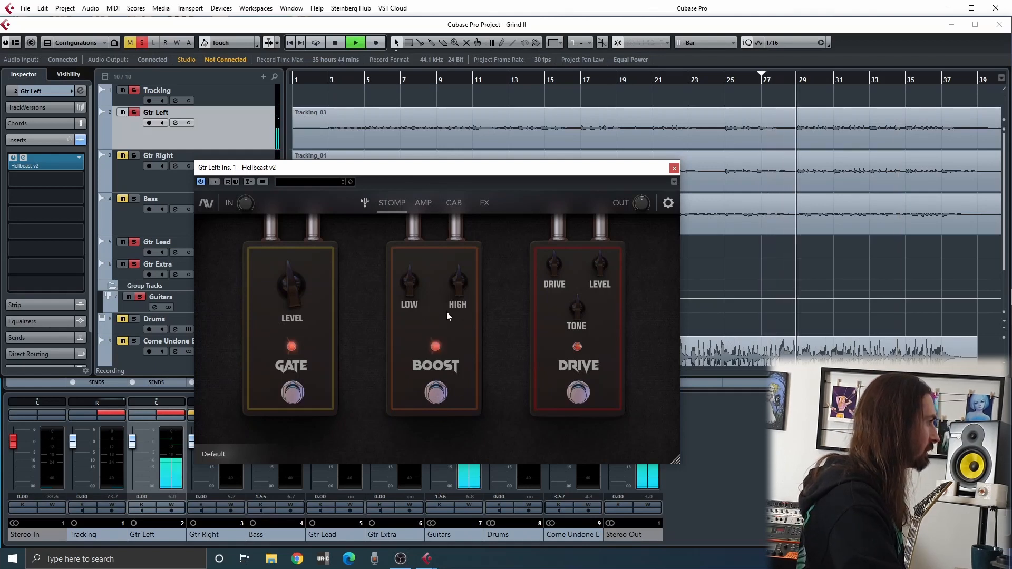
pyautogui.moveTo(456, 300)
pyautogui.moveTo(455, 299); pyautogui.dragTo(388, 275)
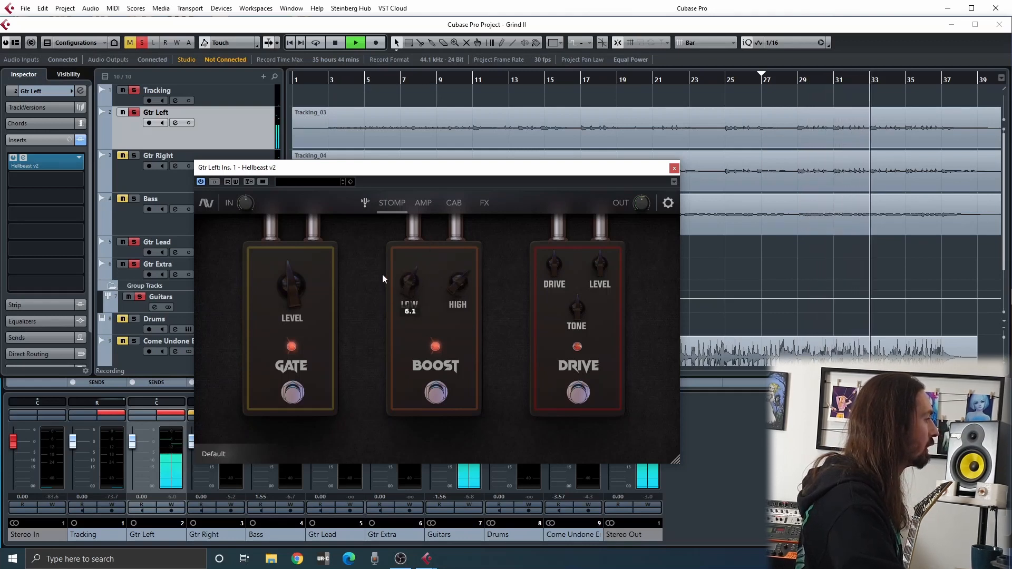
pyautogui.click(436, 388)
pyautogui.click(436, 391)
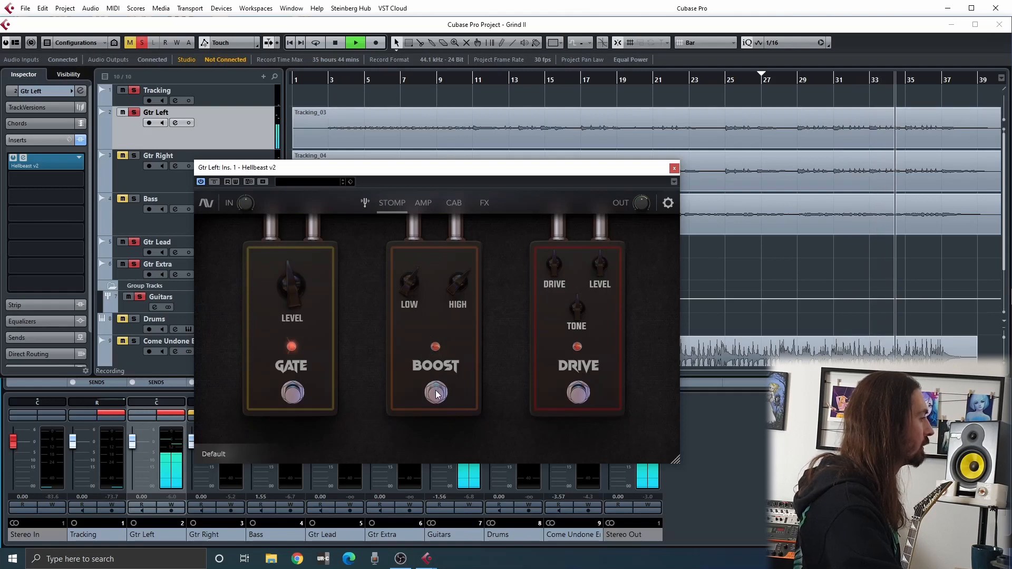
pyautogui.moveTo(446, 293); pyautogui.dragTo(398, 283)
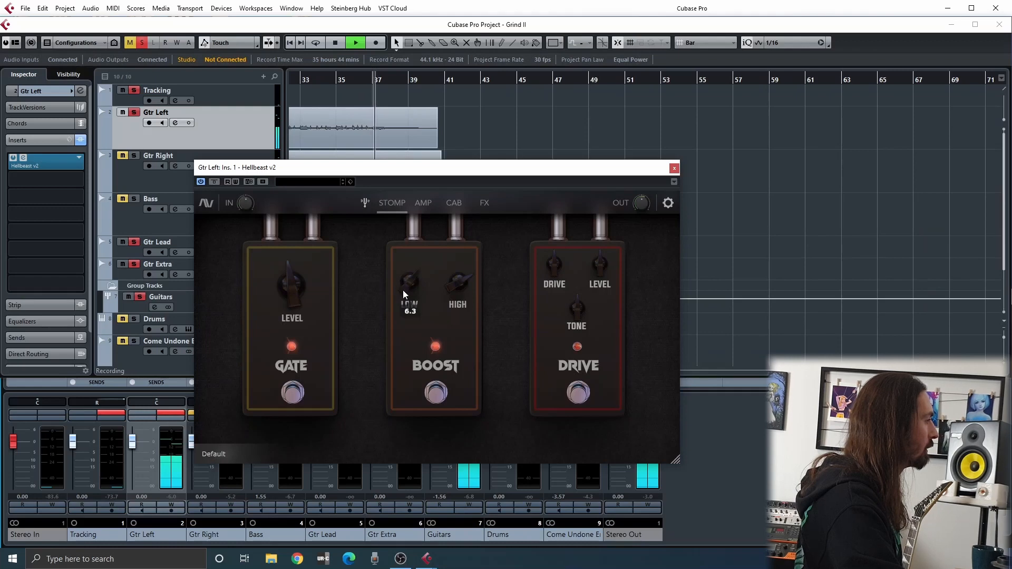
pyautogui.press('space')
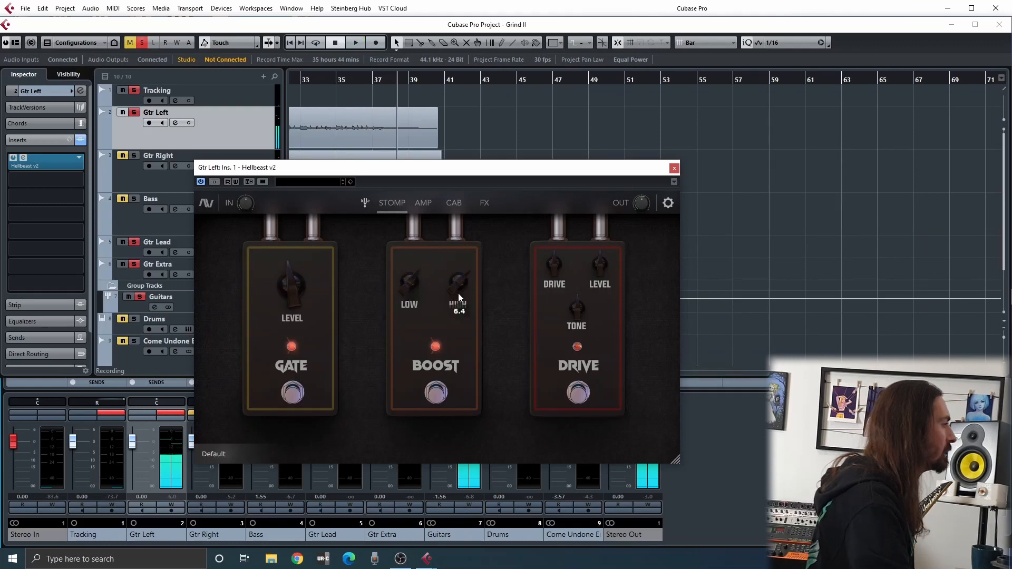
# Play from the project start, compare the sound with the Boost pedal off and on, and stop with Boost on
pyautogui.press('.')
pyautogui.click(443, 318)
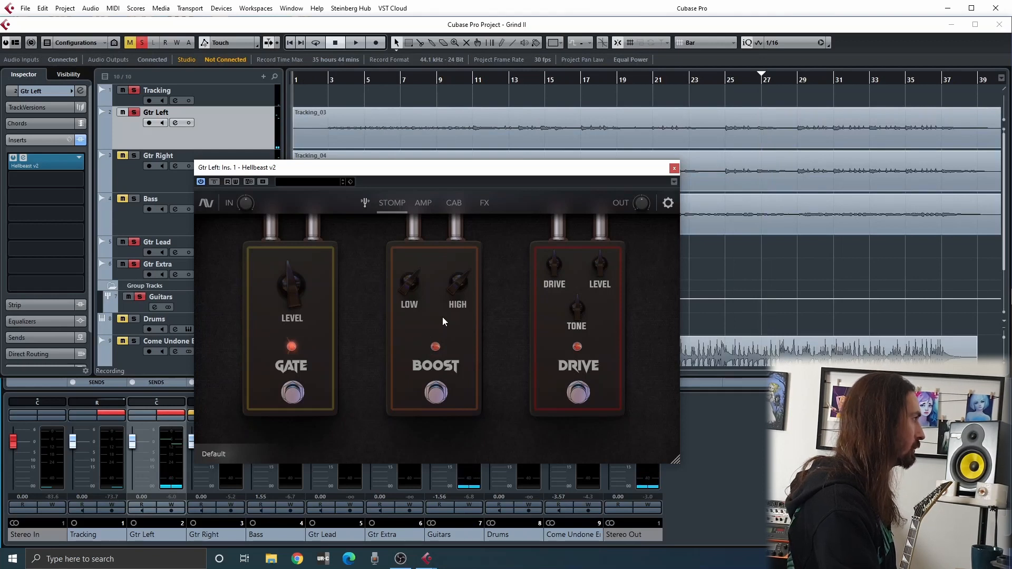
pyautogui.press('space')
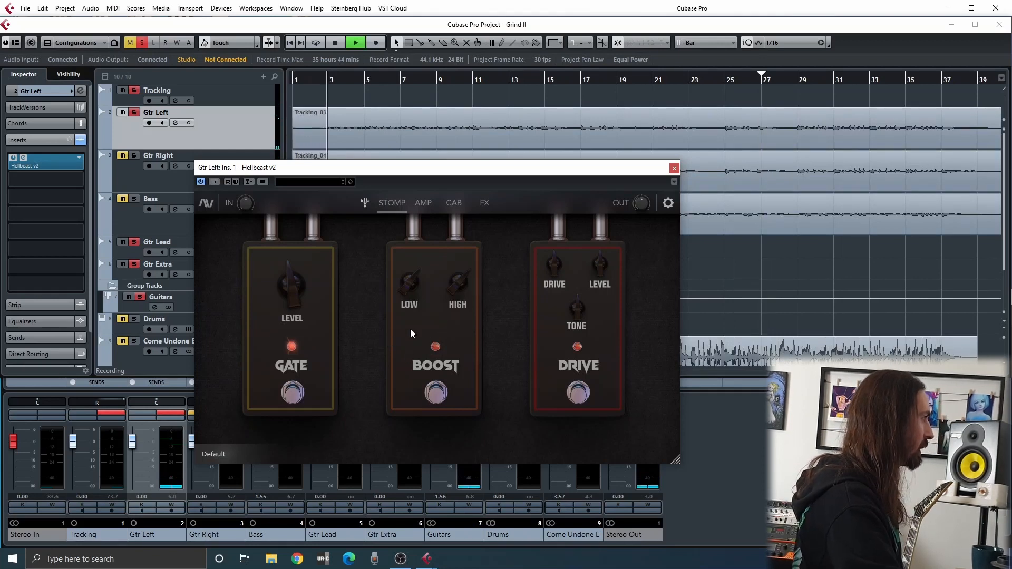
pyautogui.click(438, 393)
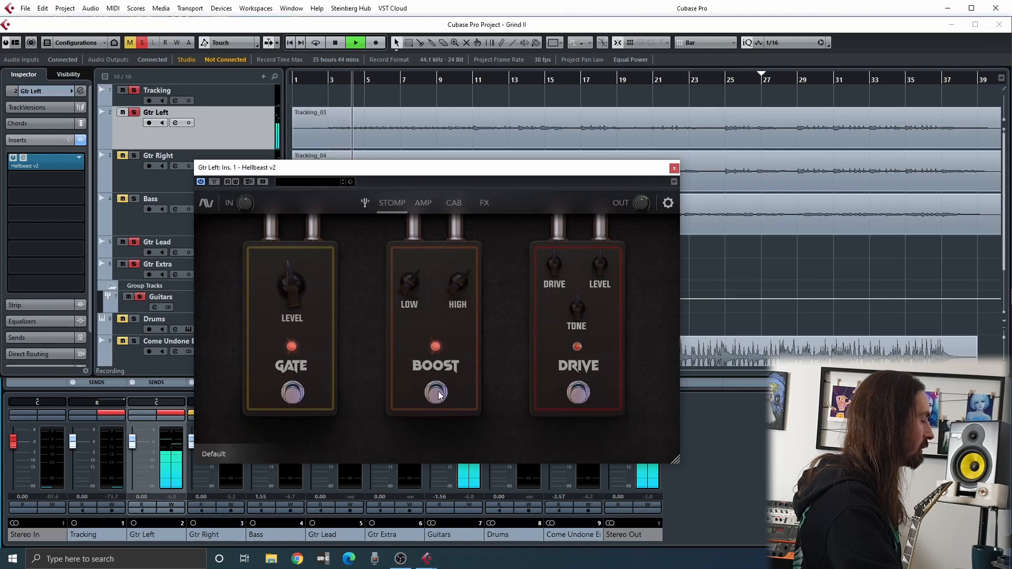
pyautogui.click(436, 393)
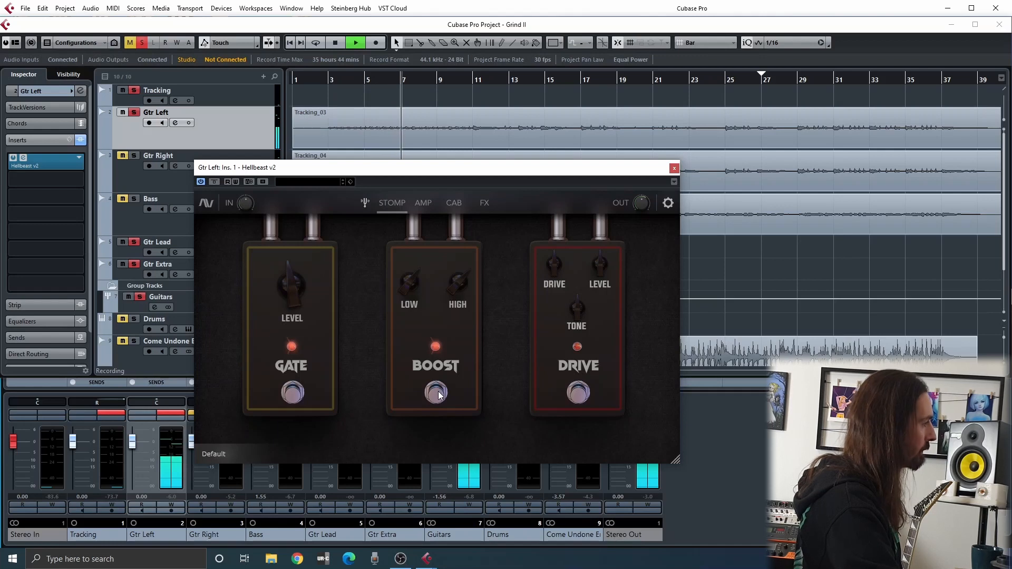
pyautogui.press('space')
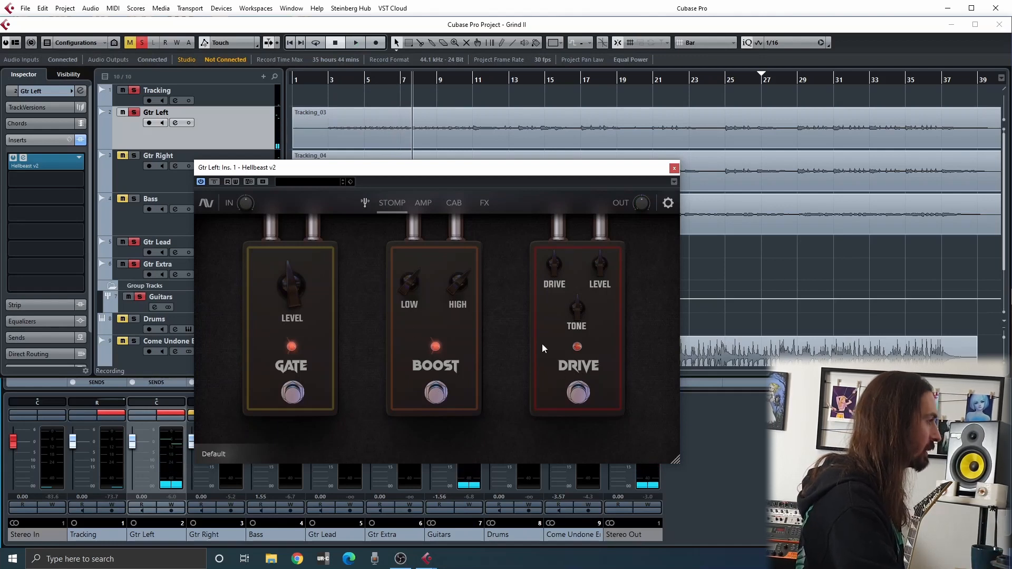
# Turn on the Drive pedal during playback and compare it with the Boost pedal off and on, leaving both active
pyautogui.press('space')
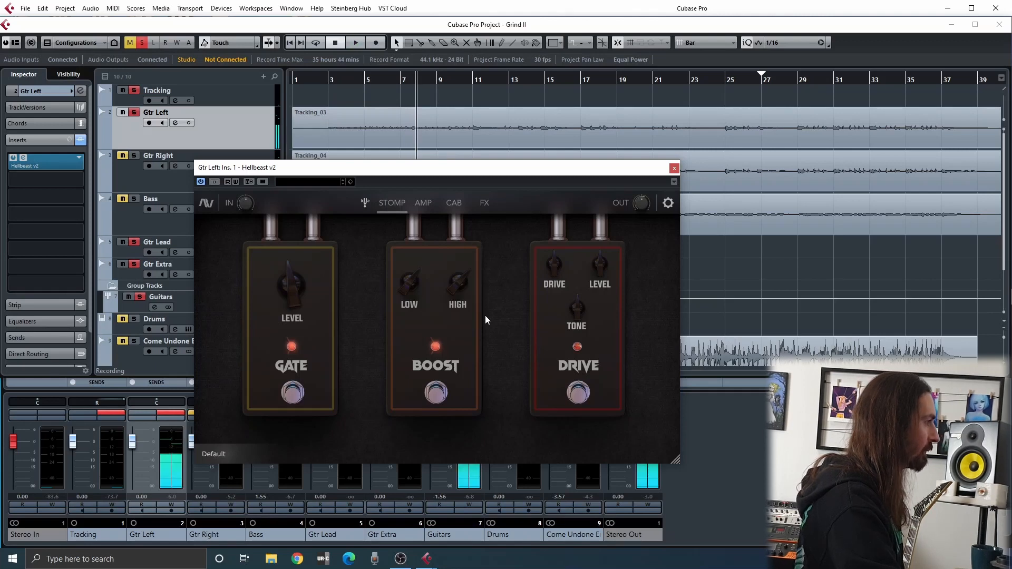
pyautogui.click(578, 393)
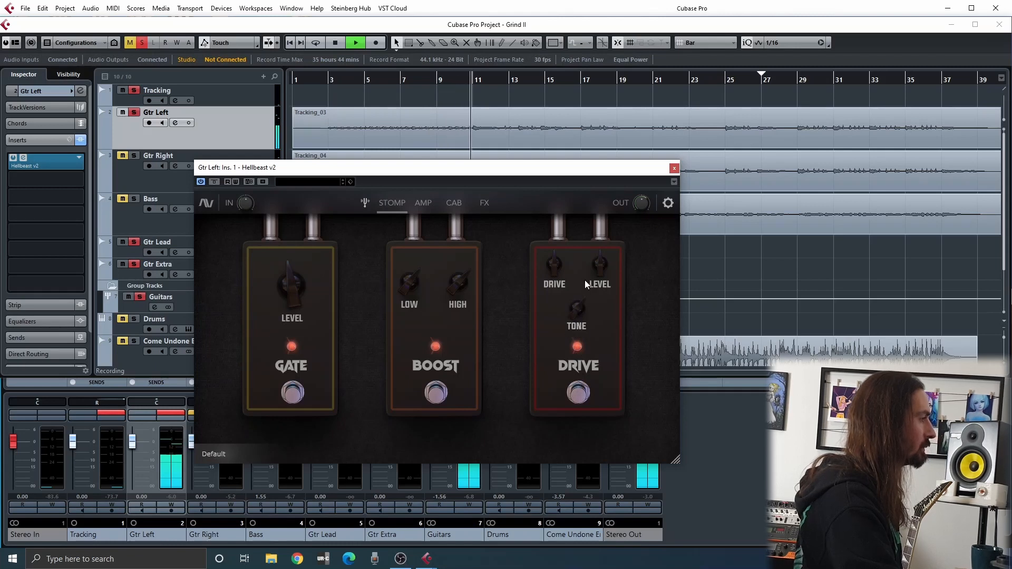
pyautogui.click(436, 395)
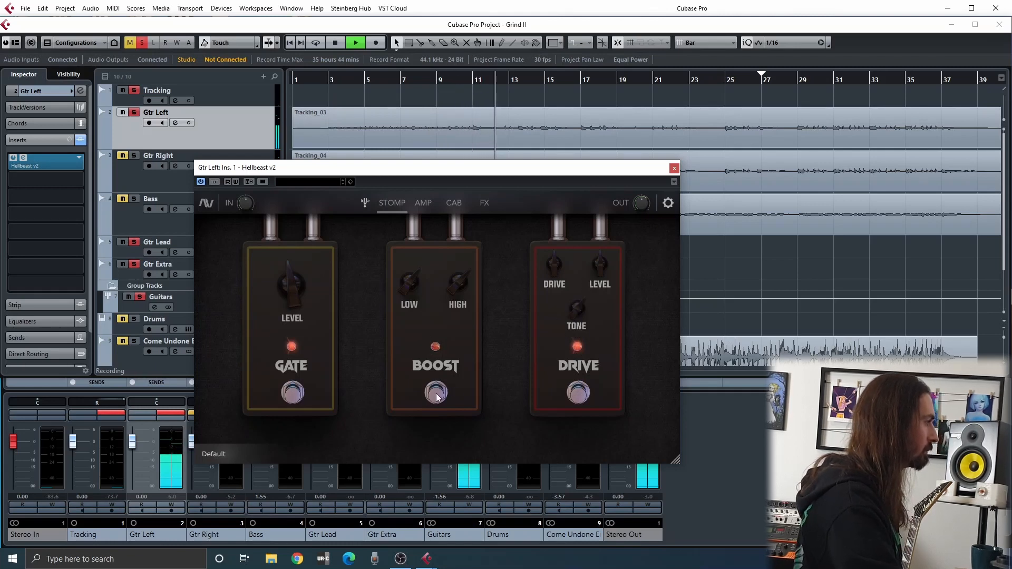
pyautogui.click(437, 396)
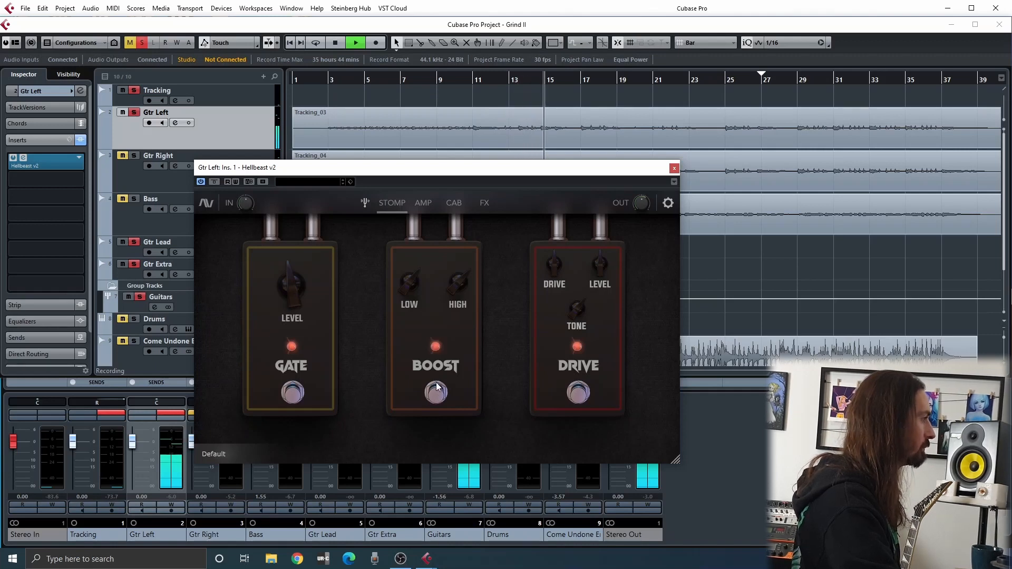
# Raise the Gate pedal's level during playback, then stop, place the playhead near bar 12 and refine the gate level
pyautogui.moveTo(290, 304)
pyautogui.moveTo(289, 303); pyautogui.dragTo(268, 276)
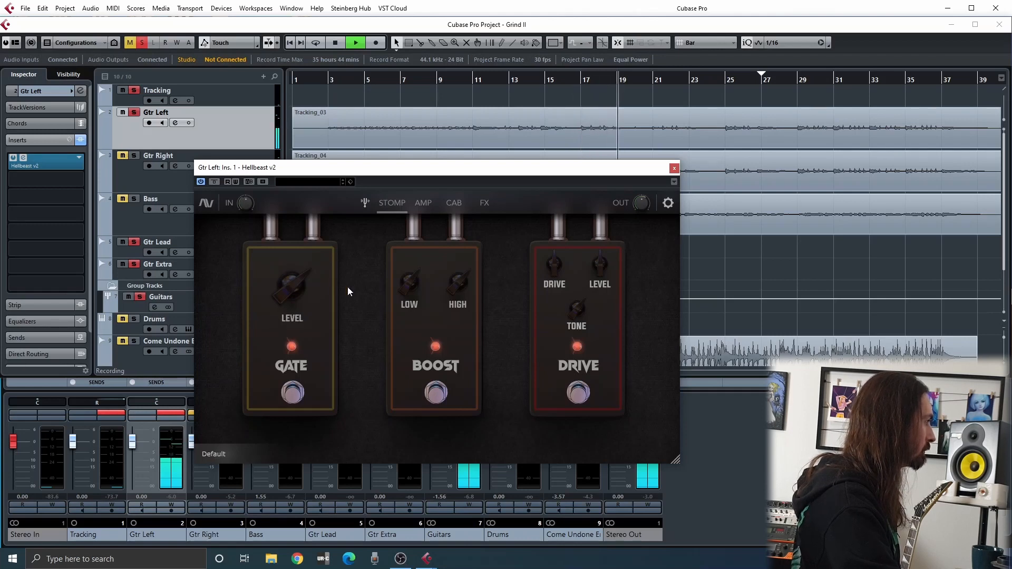
pyautogui.press('space')
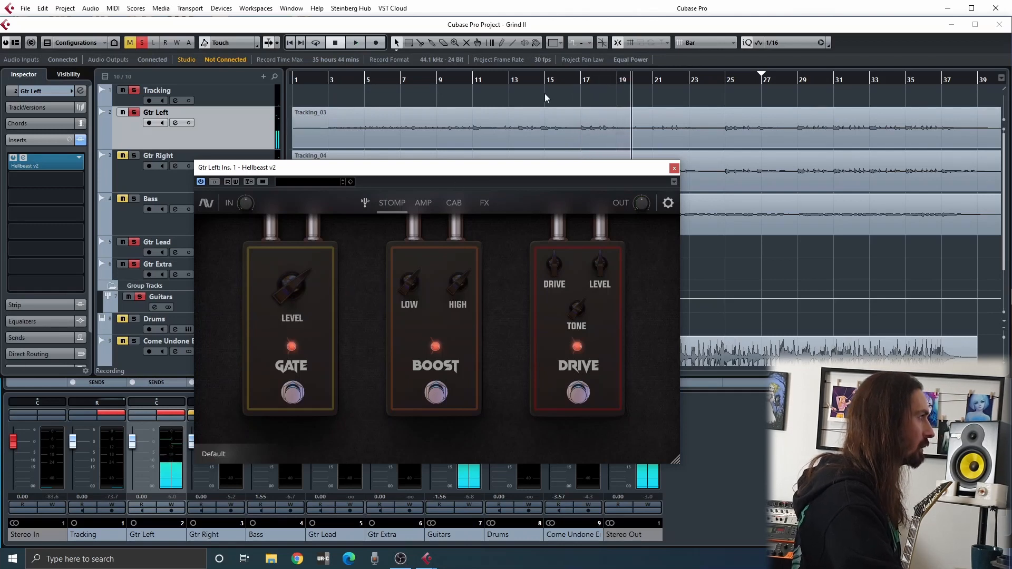
pyautogui.click(504, 81)
pyautogui.click(496, 79)
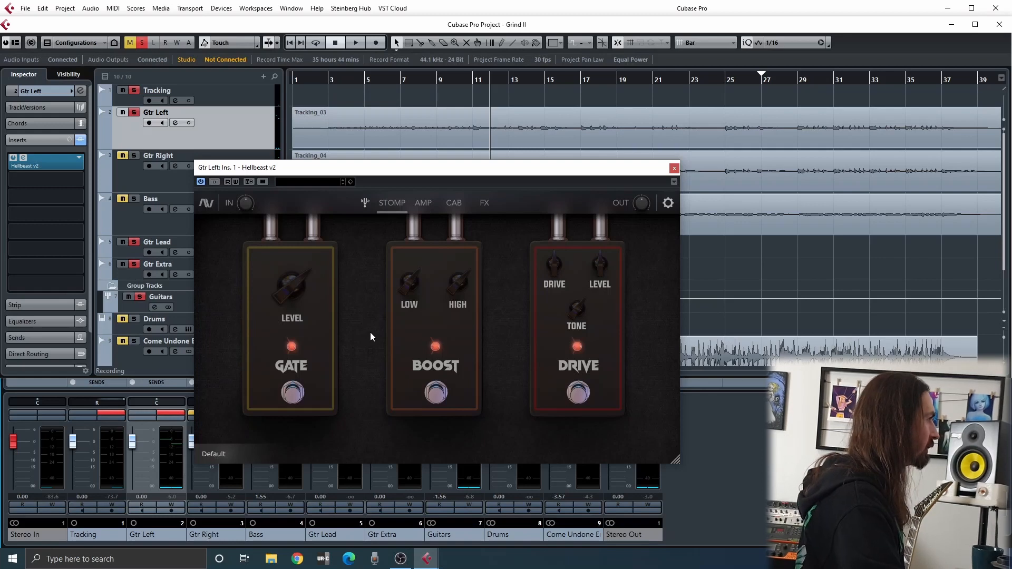
pyautogui.moveTo(282, 294); pyautogui.dragTo(313, 392)
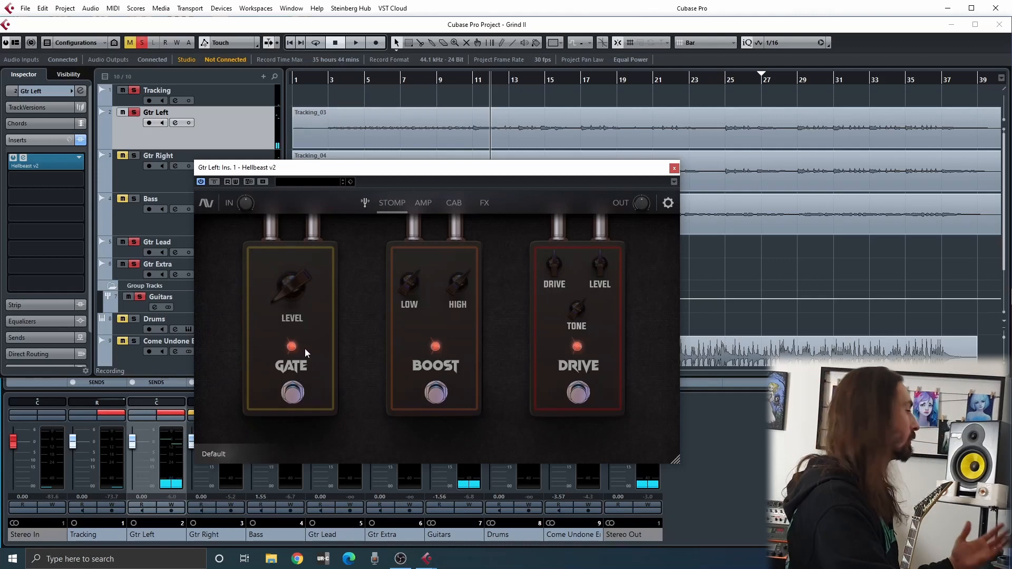
# Audition the Gate pedal with its level raised, then stop playback and set the level to -50.40 dB
pyautogui.moveTo(274, 301); pyautogui.dragTo(256, 237)
pyautogui.press('space')
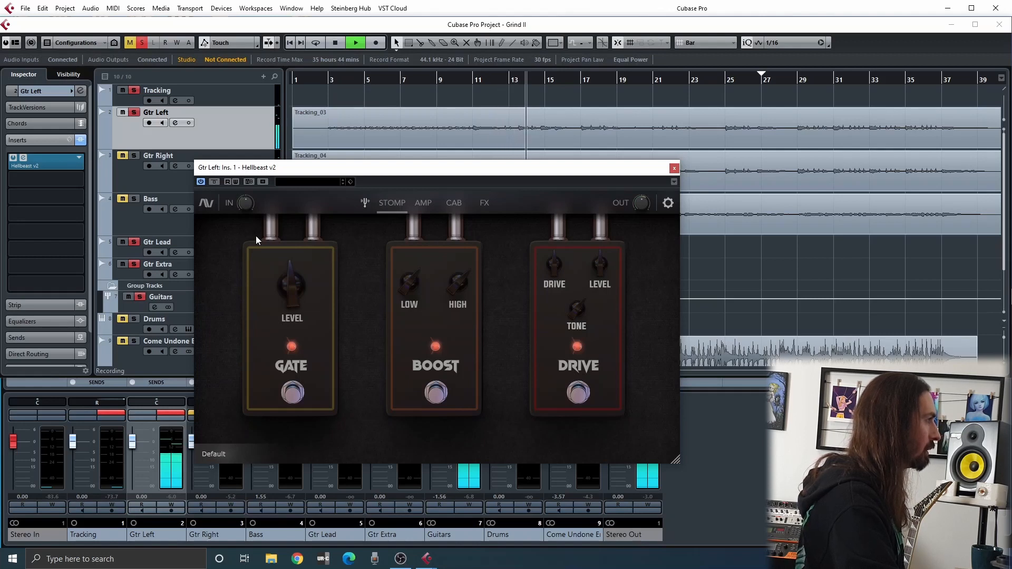
pyautogui.press('space')
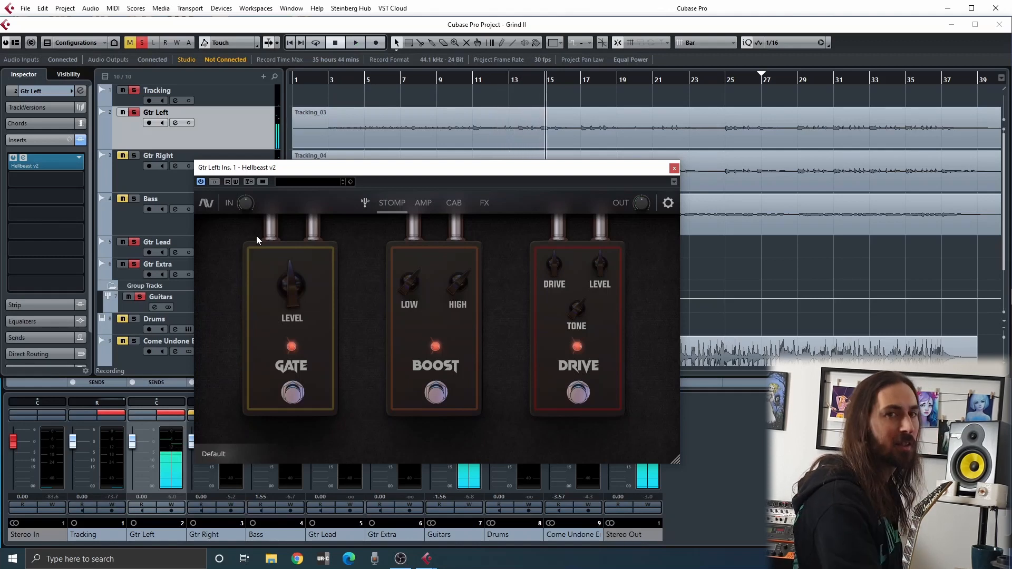
pyautogui.moveTo(289, 282)
pyautogui.mouseDown()
pyautogui.moveTo(285, 293)
pyautogui.moveTo(275, 271)
pyautogui.mouseUp()
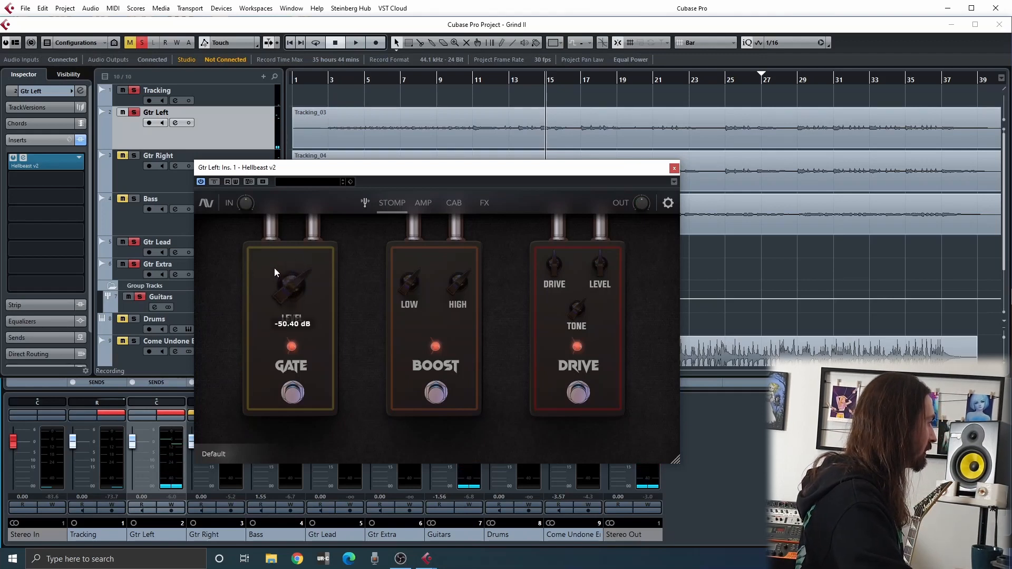
# Play from around bar 11 with a brief stop to check the gating, view the Amp section, and return to the Stomp section
pyautogui.press('KP_Subtract')
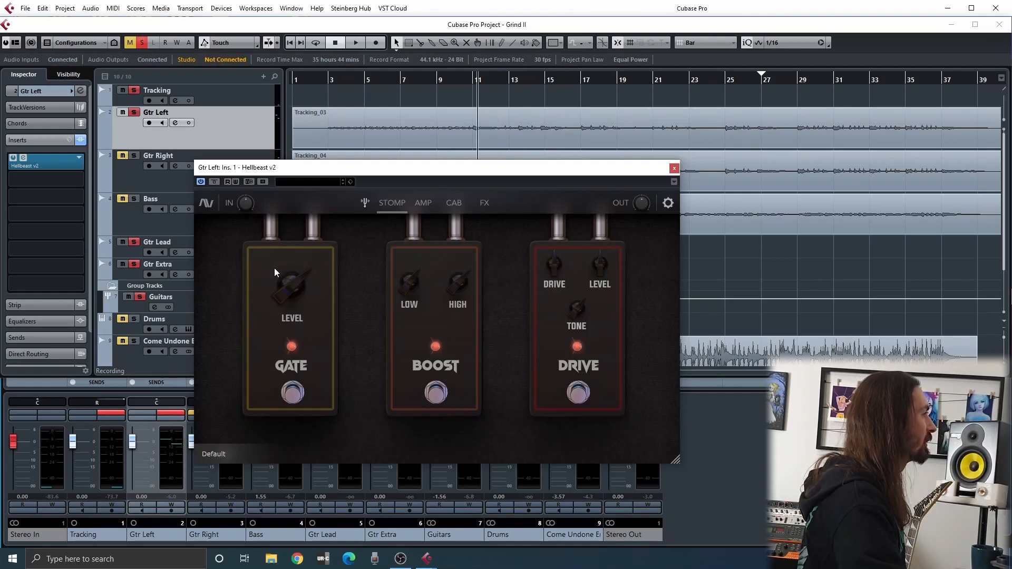
pyautogui.press('space')
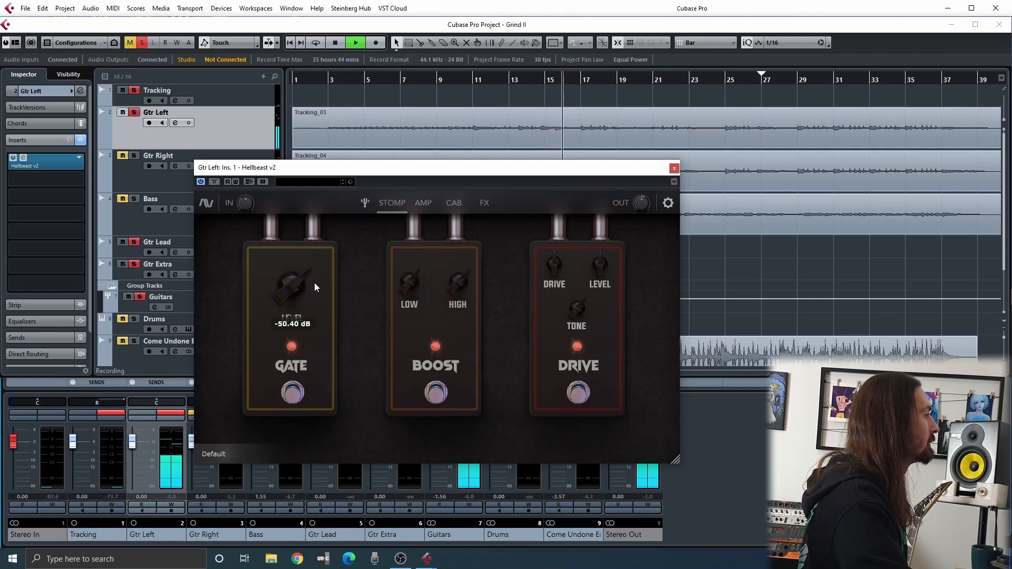
pyautogui.press('space')
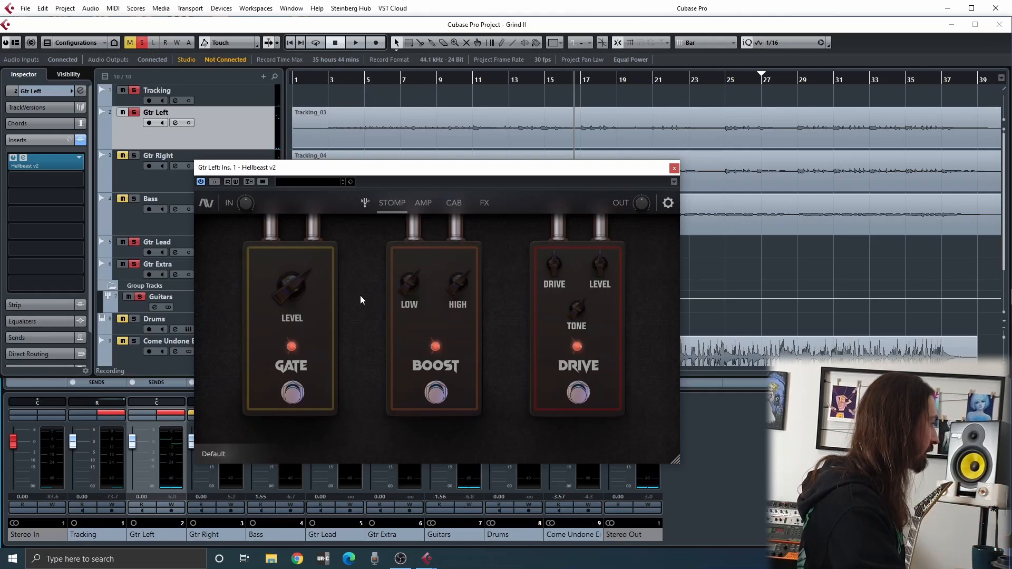
pyautogui.press('space')
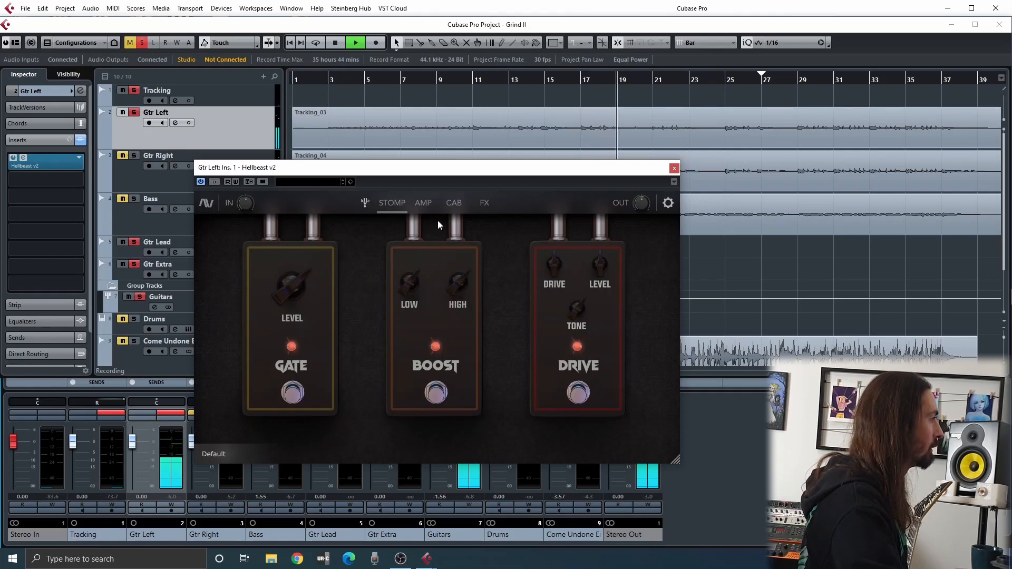
pyautogui.click(424, 203)
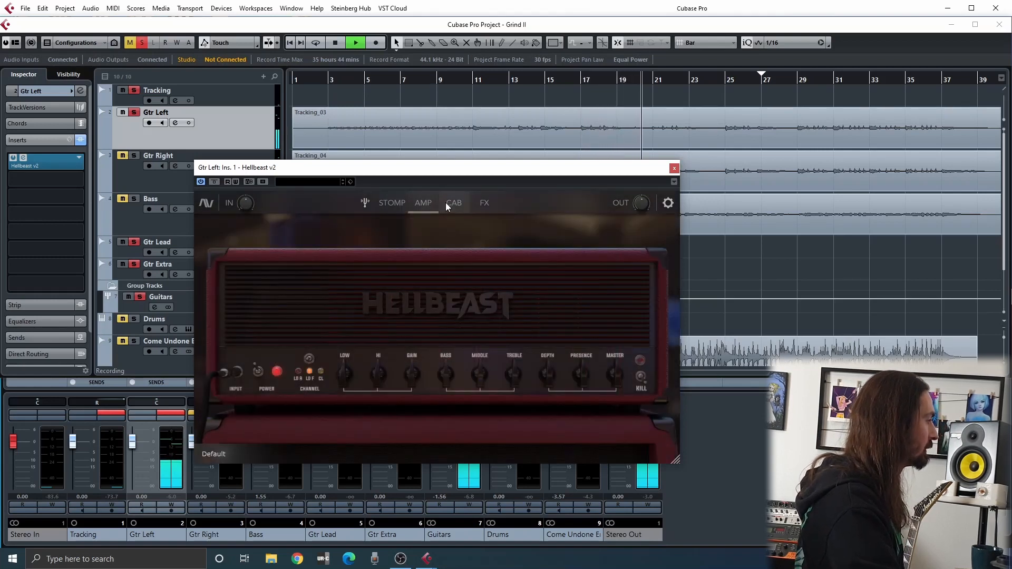
pyautogui.press('space')
pyautogui.click(392, 203)
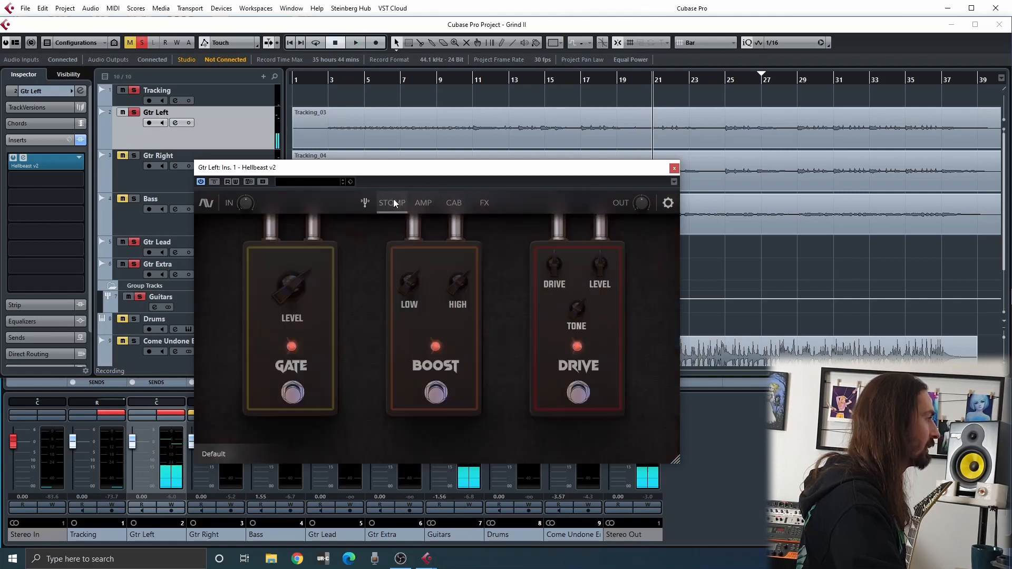
# Place the playhead near bar 19, readjust the Gate pedal's level while the guitar plays, and stop
pyautogui.click(625, 80)
pyautogui.press('space')
pyautogui.moveTo(298, 289); pyautogui.dragTo(278, 309)
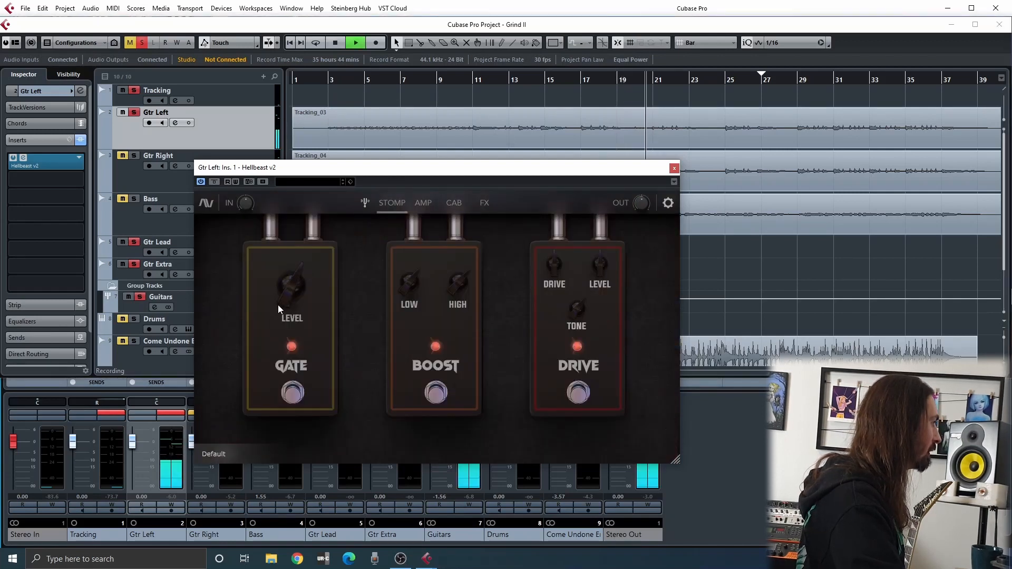
pyautogui.press('space')
# Play from near bar 12 to listen to the new gate level, pausing near bar 19 and stopping just past bar 25
pyautogui.click(515, 80)
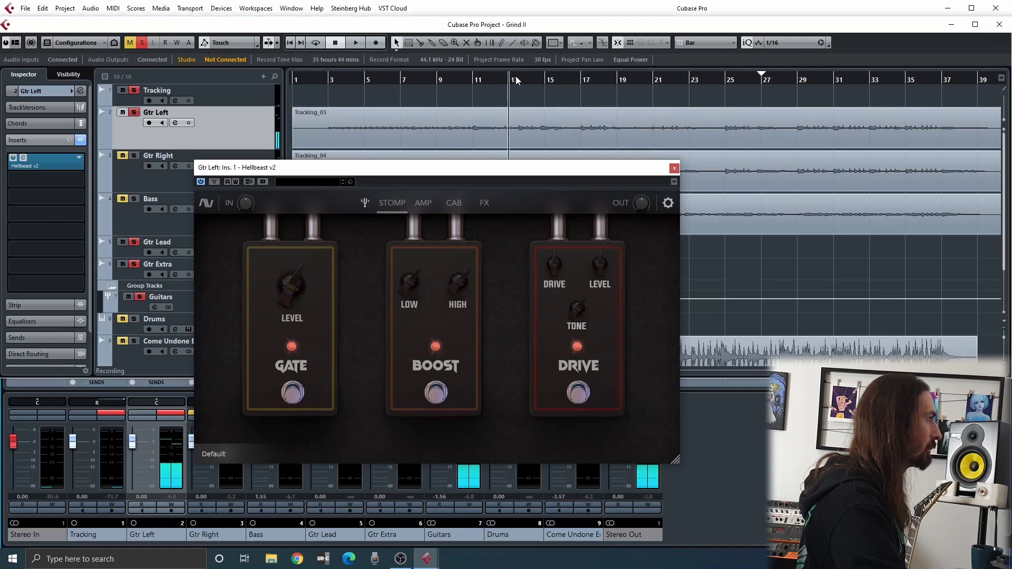
pyautogui.click(499, 80)
pyautogui.press('space')
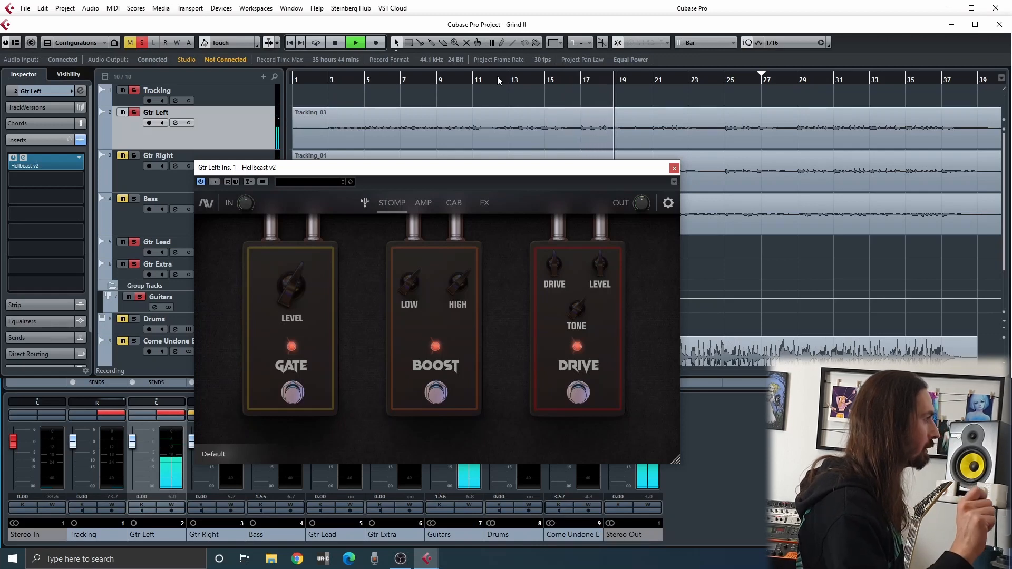
pyautogui.press('space')
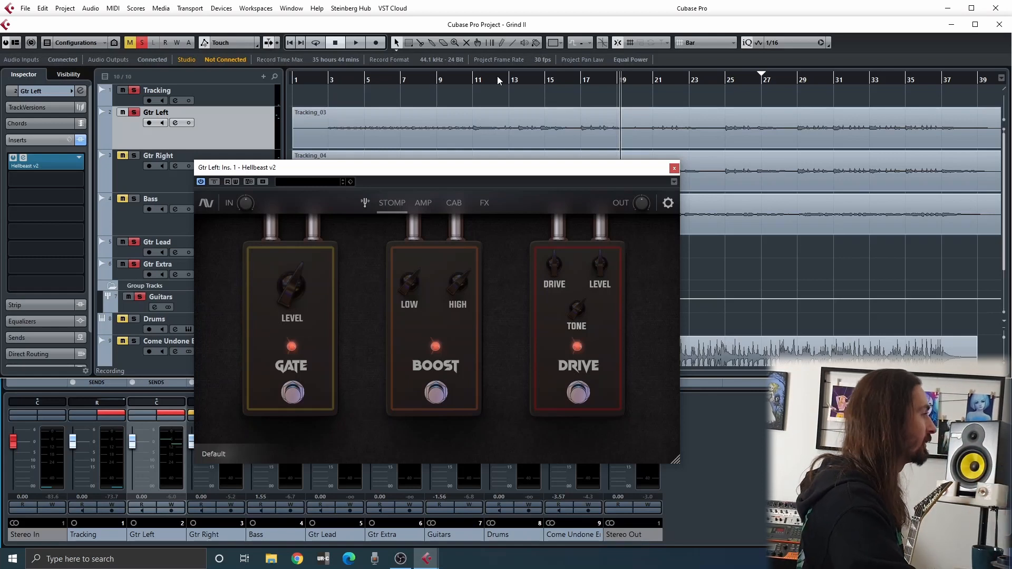
pyautogui.press('space')
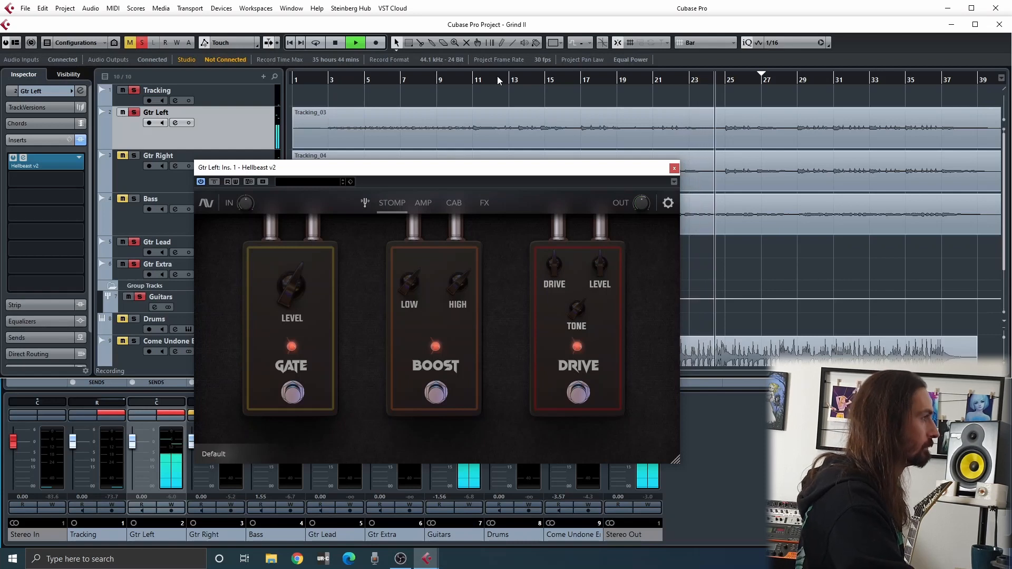
pyautogui.press('space')
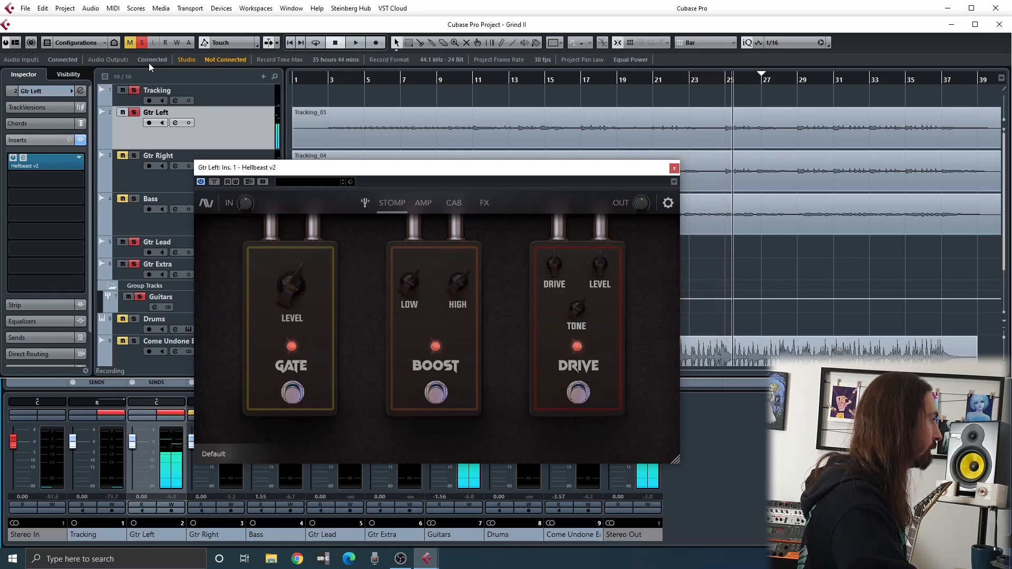
# Show the Amp section, then the Cab section, and view the first cabinet's IR folder import dialog before dismissing it
pyautogui.click(424, 203)
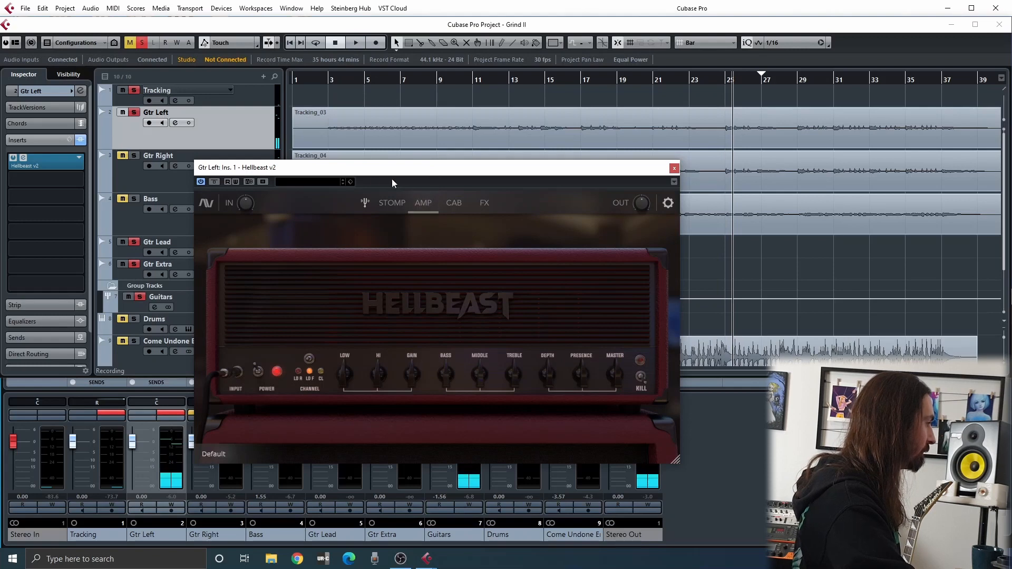
pyautogui.click(453, 203)
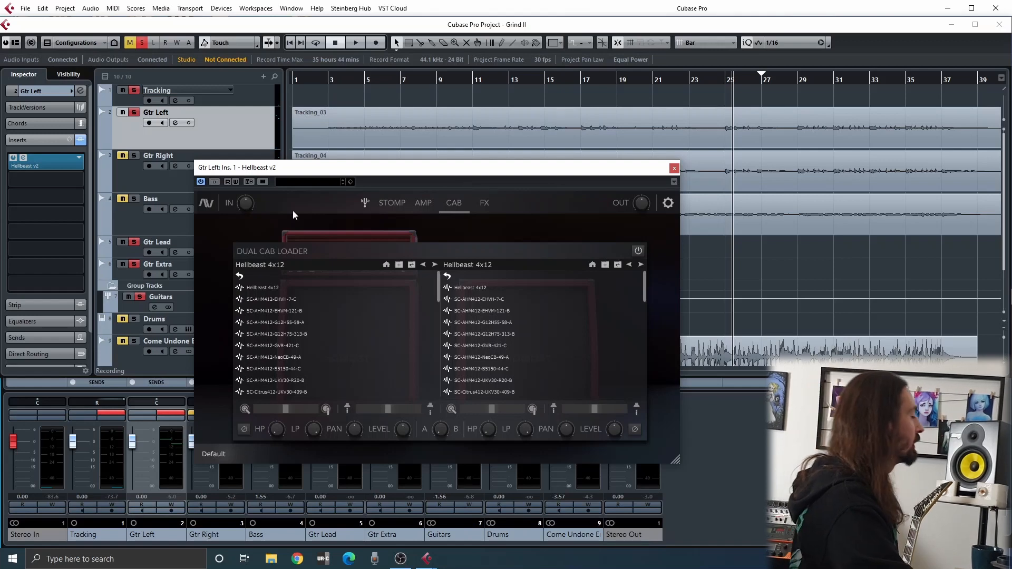
pyautogui.click(398, 267)
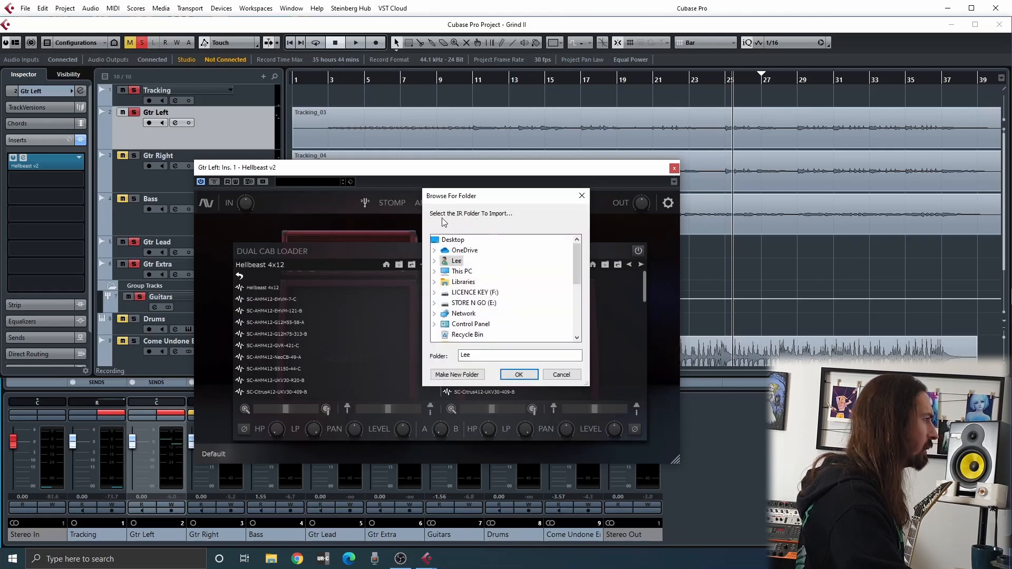
pyautogui.click(582, 196)
# Look through the first cabinet's impulse response list down to the Speaker K100 and Speaker V30 folders and return to its start
pyautogui.scroll(-5, 378, 343)
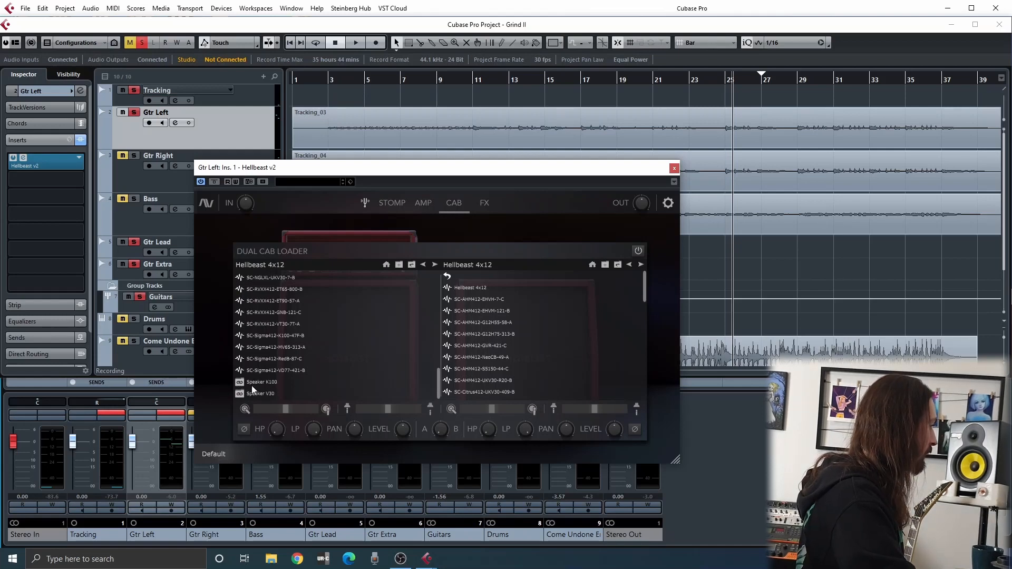
pyautogui.click(281, 385)
pyautogui.scroll(-10, 304, 381)
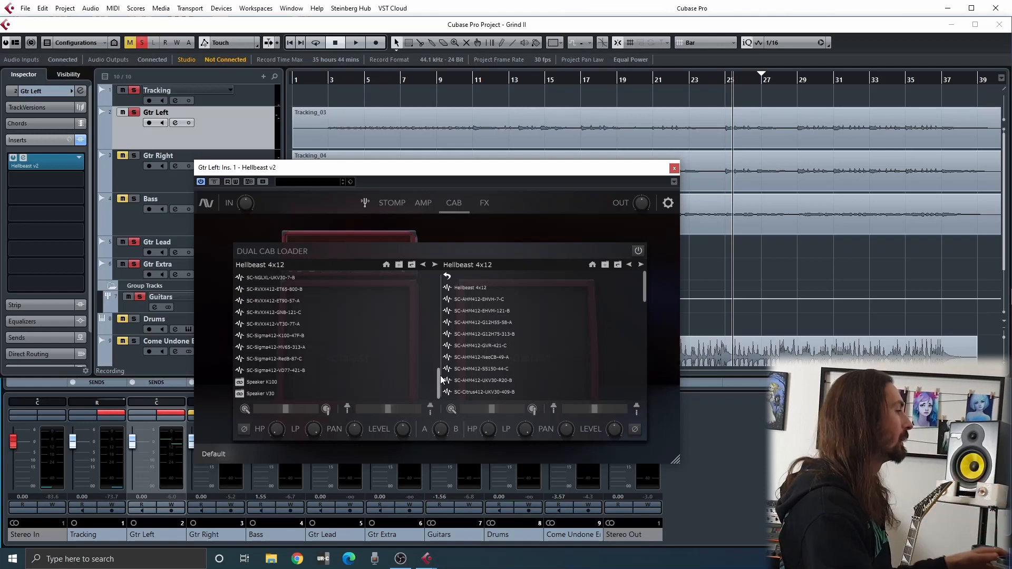
pyautogui.scroll(10, 325, 368)
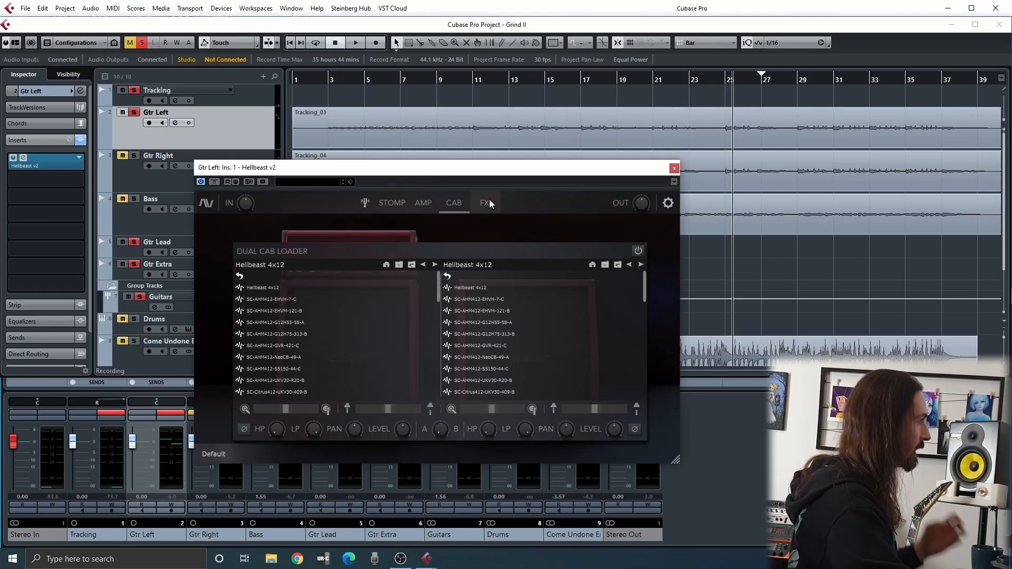
# Reposition the plug-in window just below the Gtr Right waveform and play from the project start, pausing briefly before resuming
pyautogui.moveTo(473, 177); pyautogui.dragTo(402, 149)
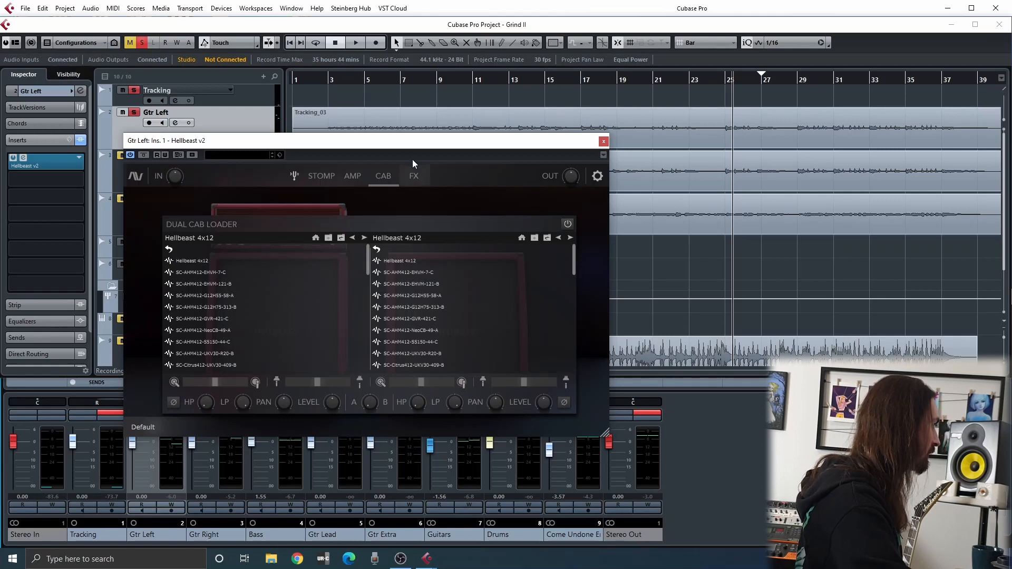
pyautogui.moveTo(365, 140); pyautogui.dragTo(435, 196)
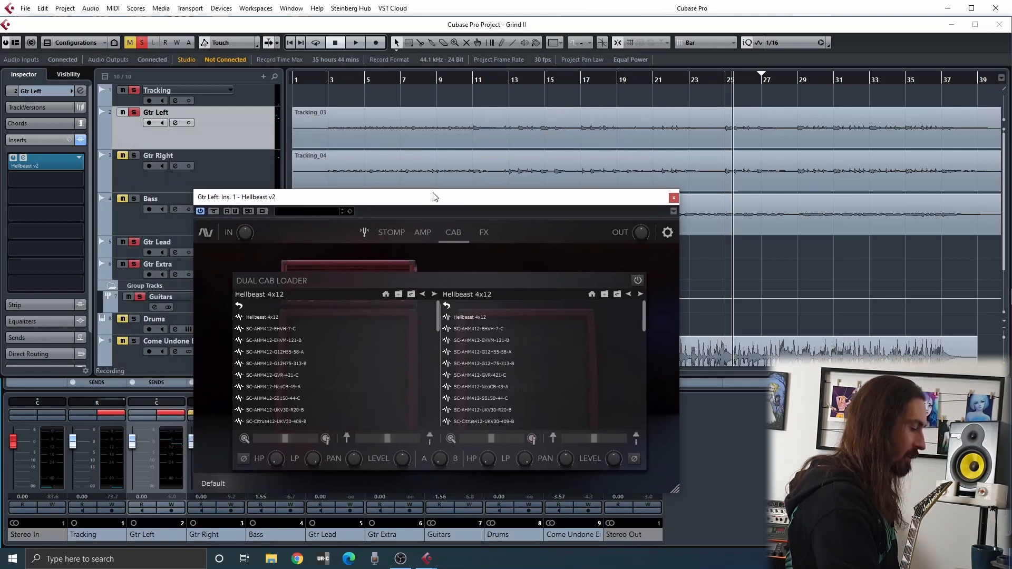
pyautogui.press('.')
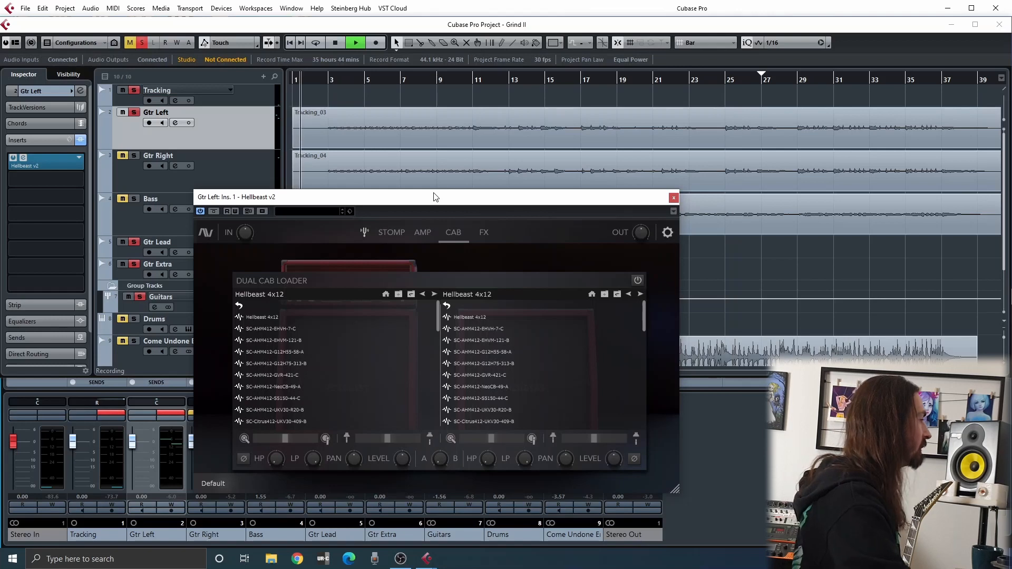
pyautogui.press('space')
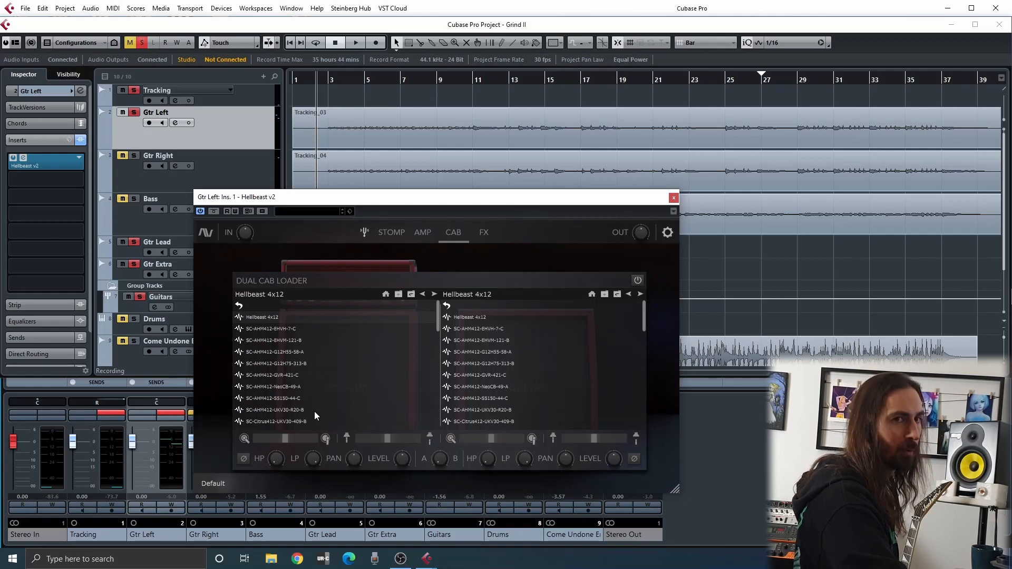
pyautogui.press('space')
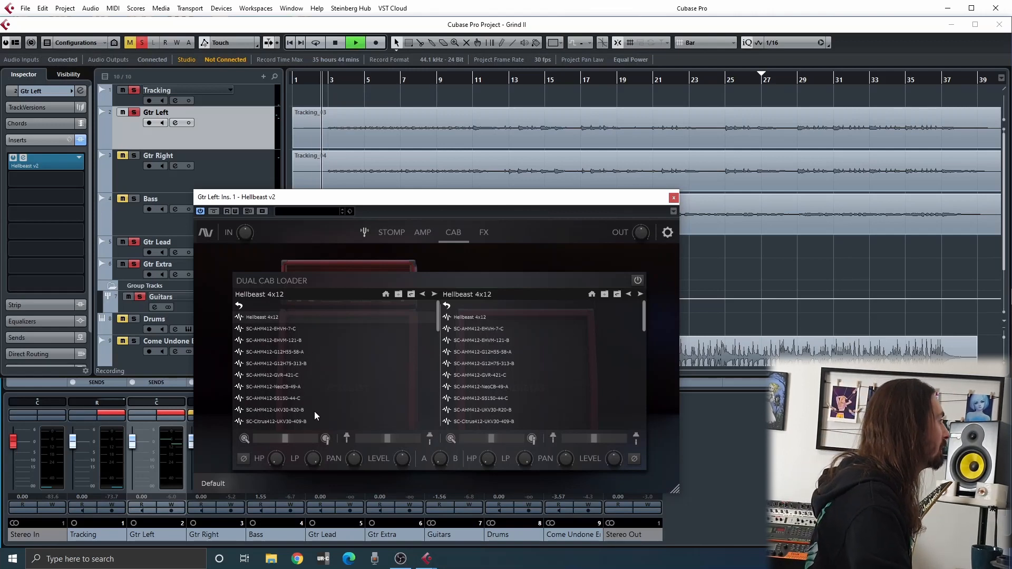
# During playback, audition the first cabinet's impulse responses from SC-AHM412-EHVH-7-C through SC-AHM412-G12H75-313-B
pyautogui.click(290, 328)
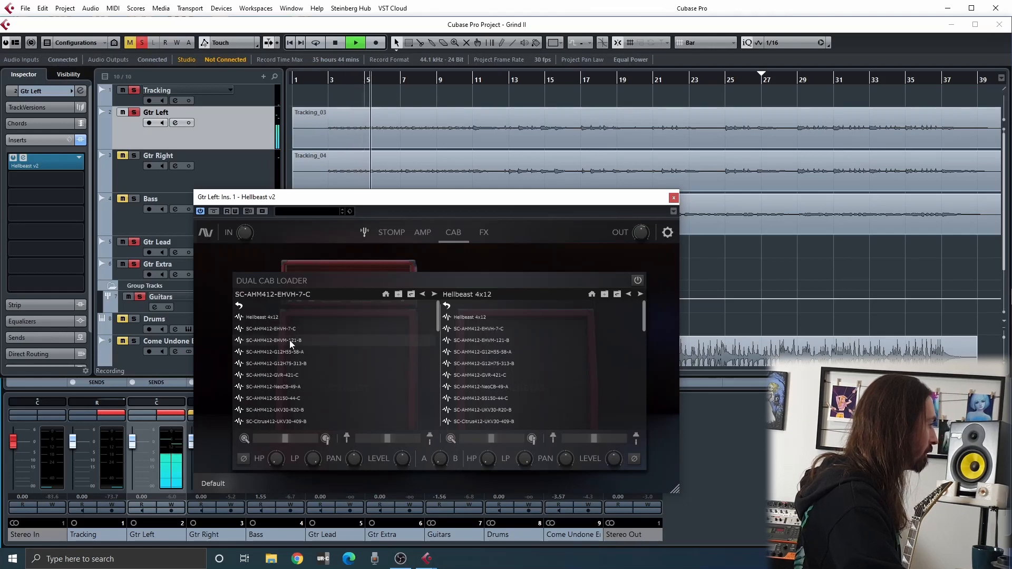
pyautogui.click(290, 340)
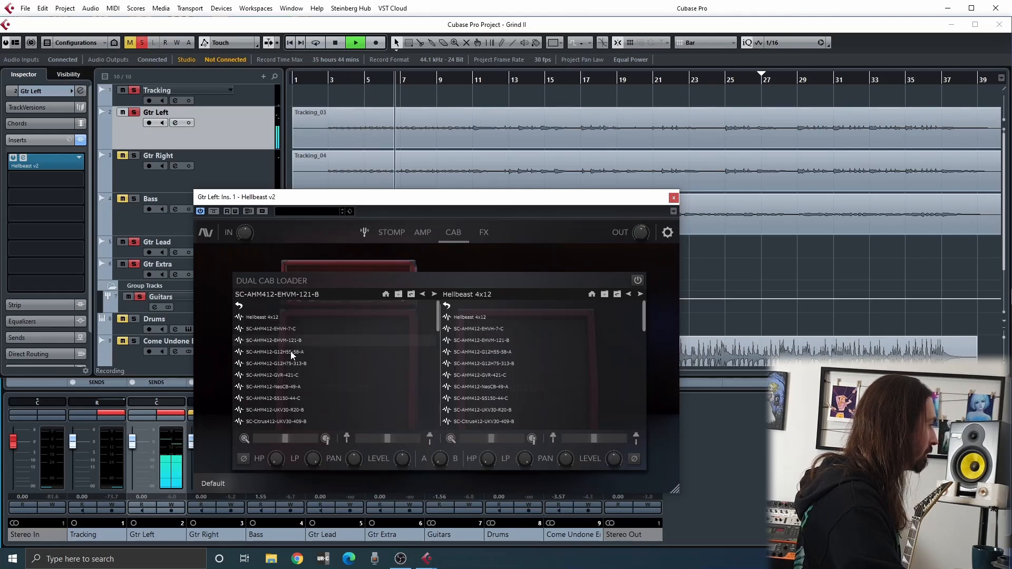
pyautogui.click(291, 352)
pyautogui.click(431, 293)
pyautogui.click(431, 293)
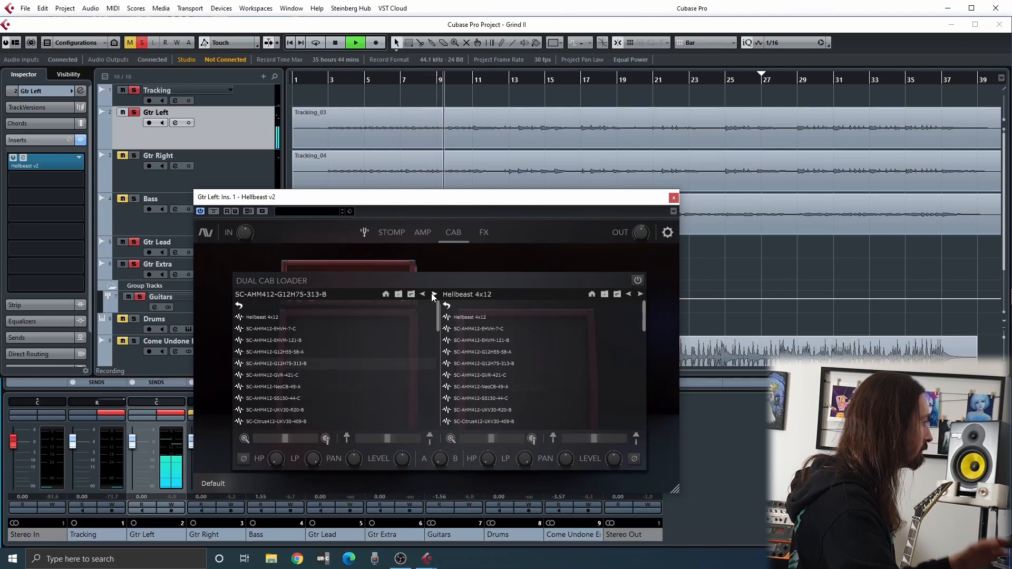
# Continue auditioning the first cabinet's impulse responses one by one, up to SC-Fried412-G12M-112-B
pyautogui.click(432, 293)
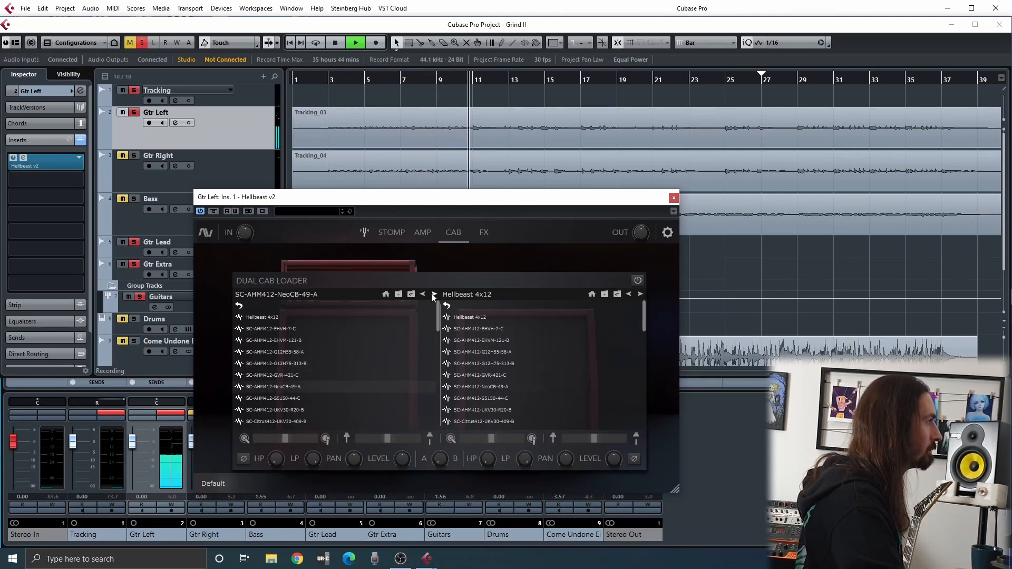
pyautogui.click(431, 293)
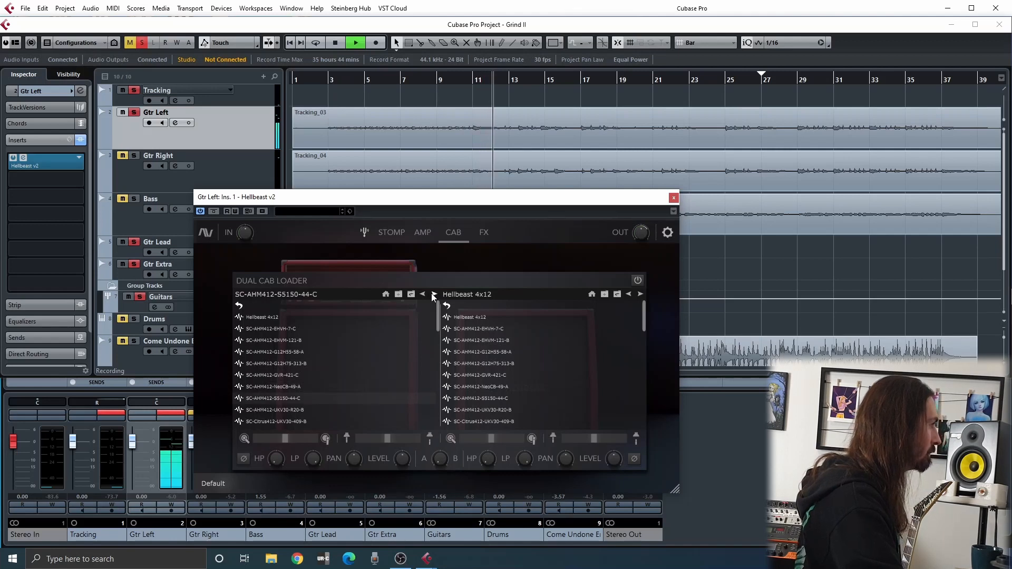
pyautogui.click(431, 294)
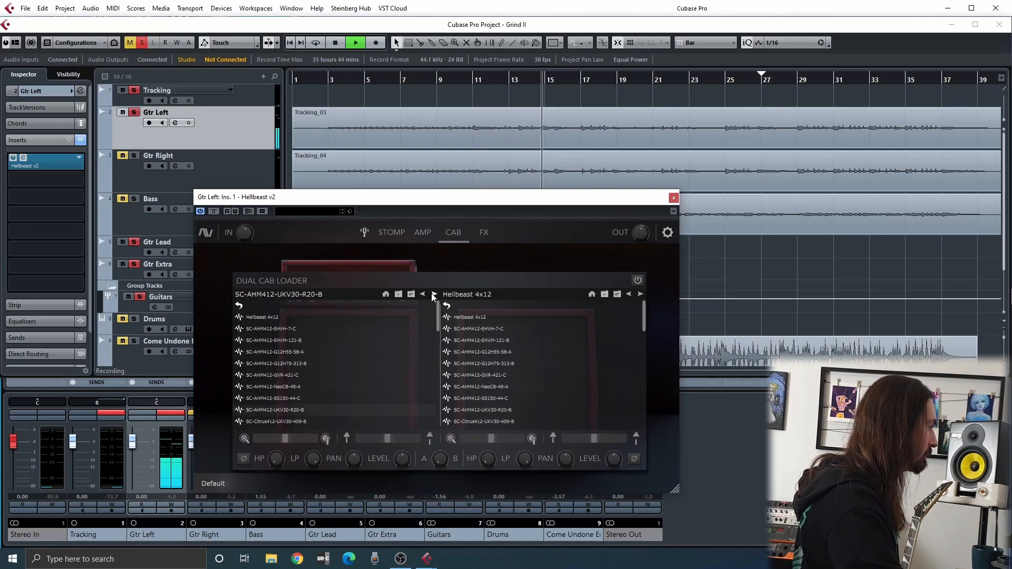
pyautogui.click(431, 294)
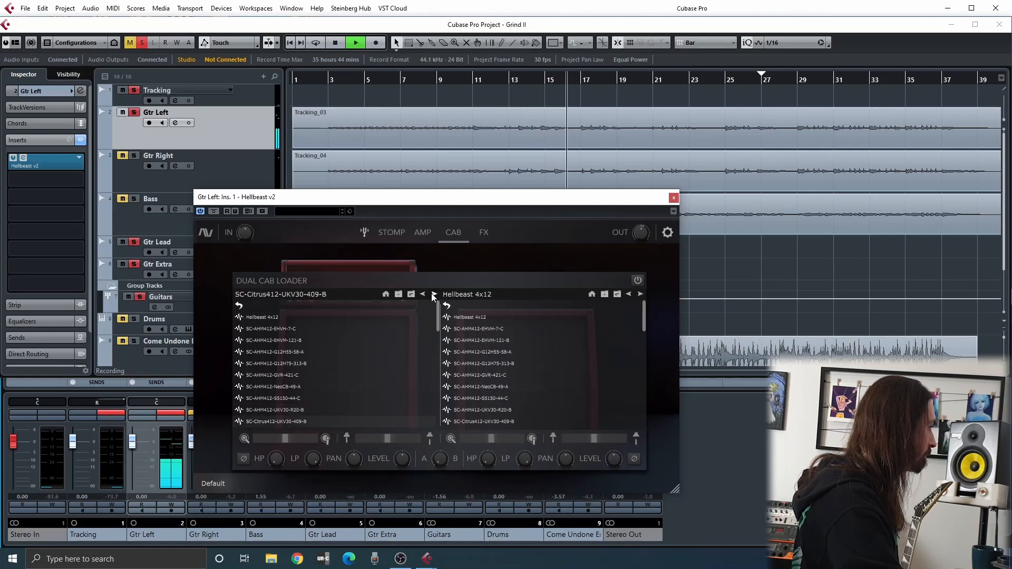
pyautogui.click(432, 293)
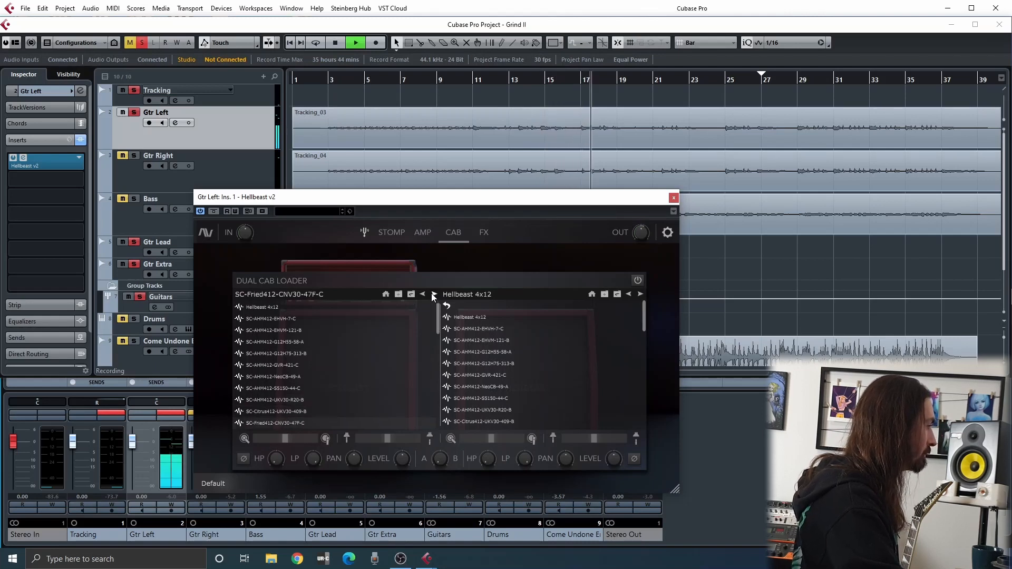
pyautogui.click(433, 293)
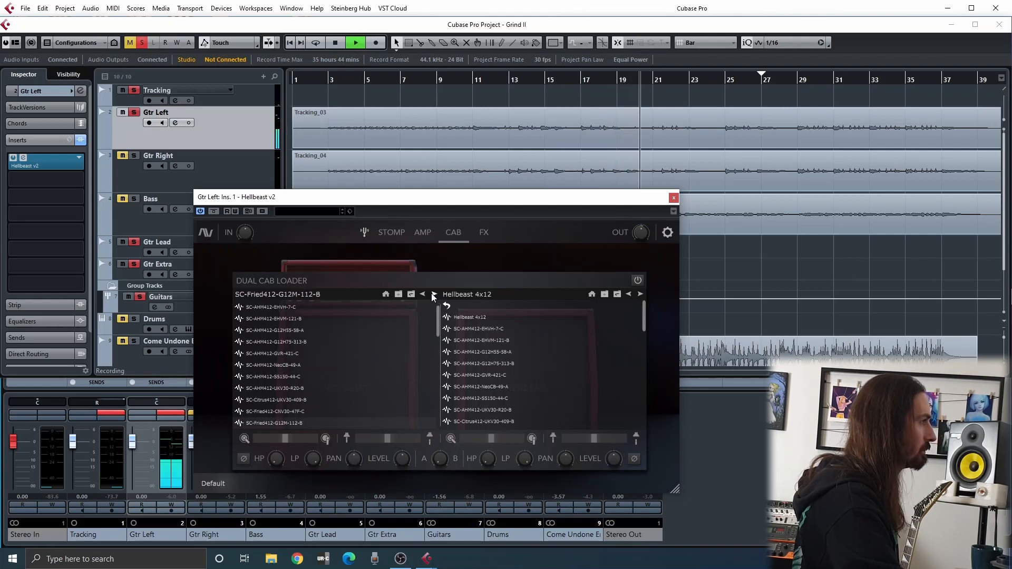
# Audition the first cabinet's impulse responses from SC-Fried412-G1265-121-A through SC-Fried1215-G12HAn-49-C, pausing playback briefly on the last one
pyautogui.click(432, 293)
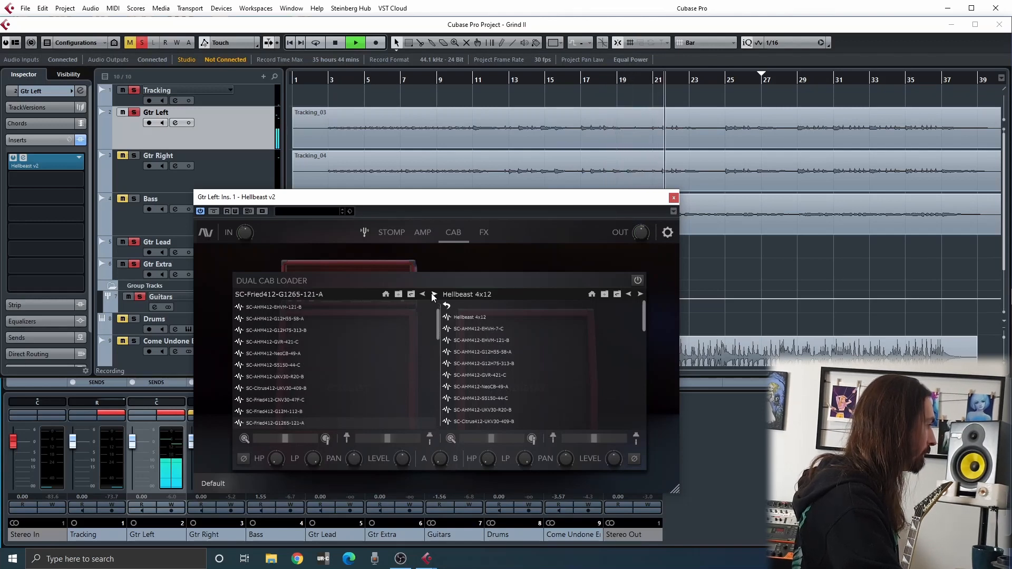
pyautogui.click(432, 293)
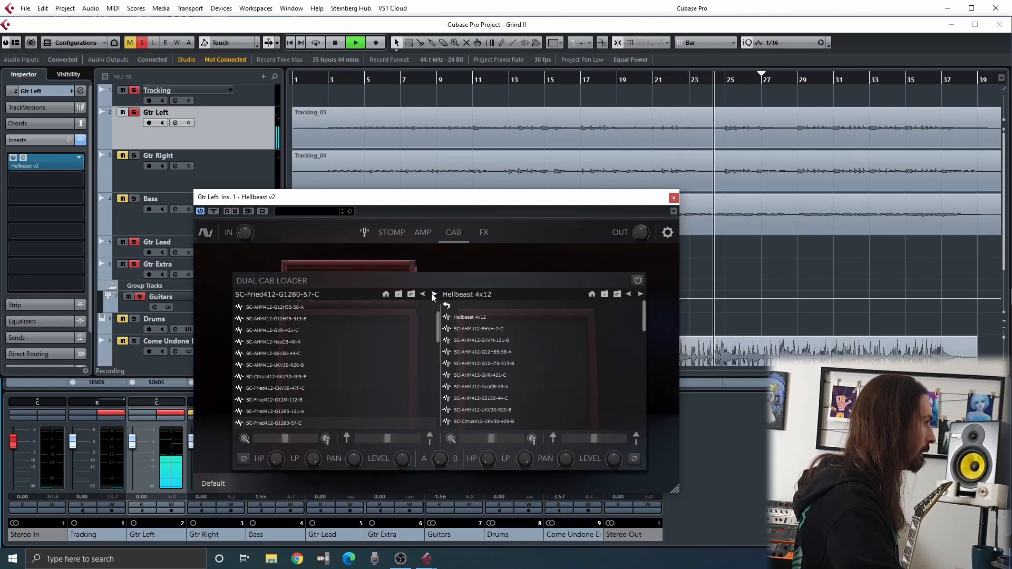
pyautogui.click(432, 294)
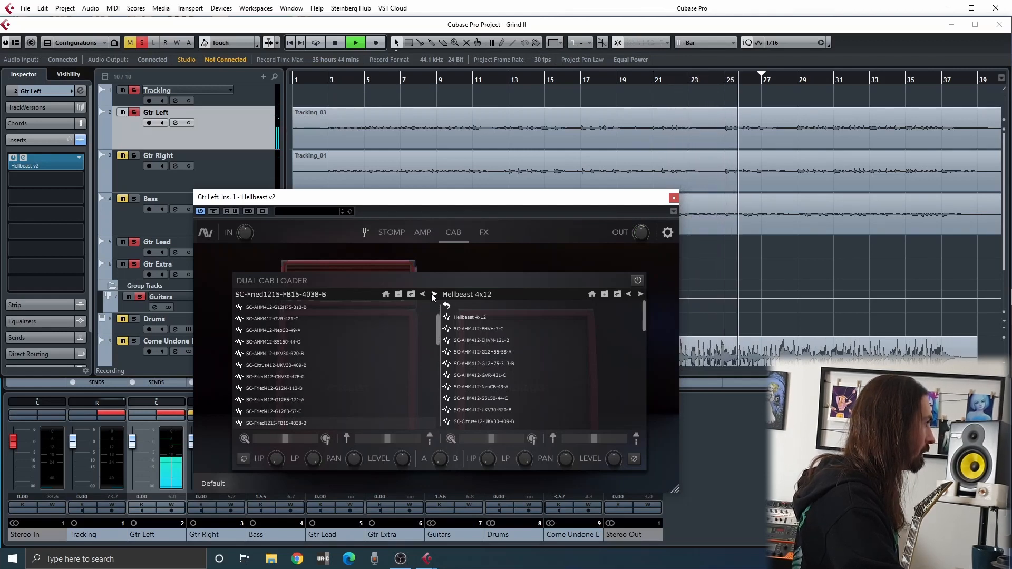
pyautogui.click(432, 294)
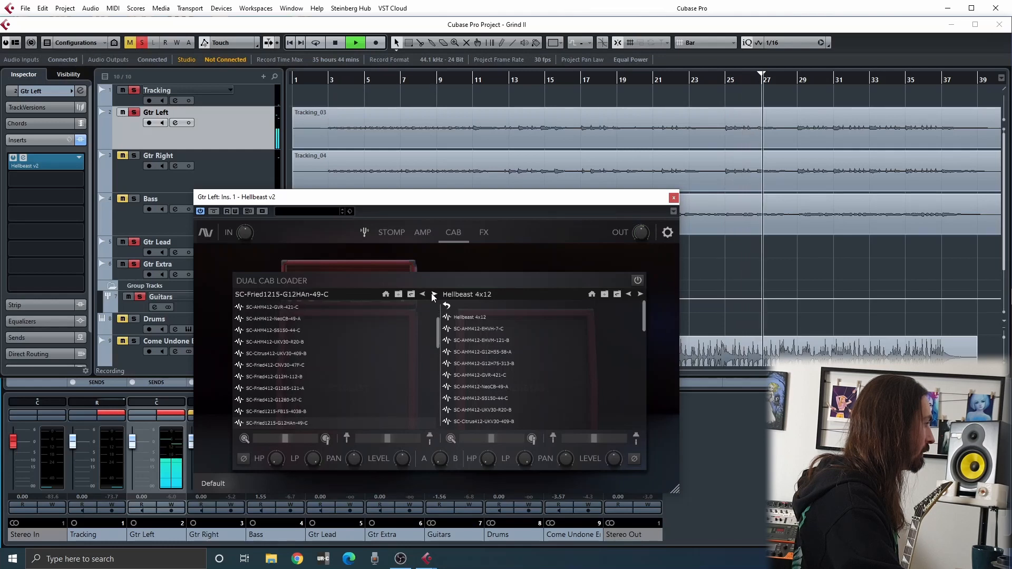
pyautogui.press('space')
pyautogui.moveTo(641, 235)
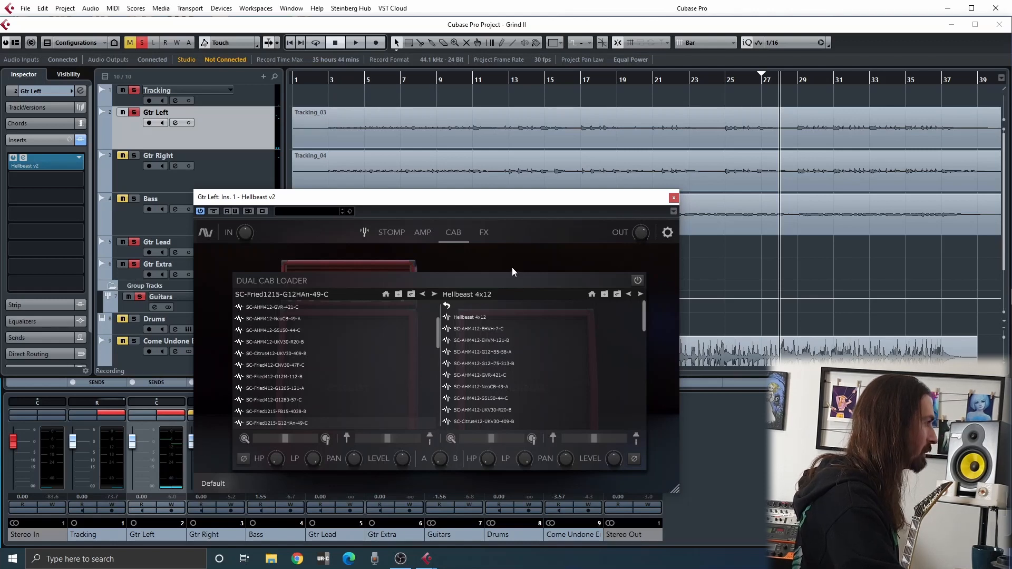
pyautogui.press('space')
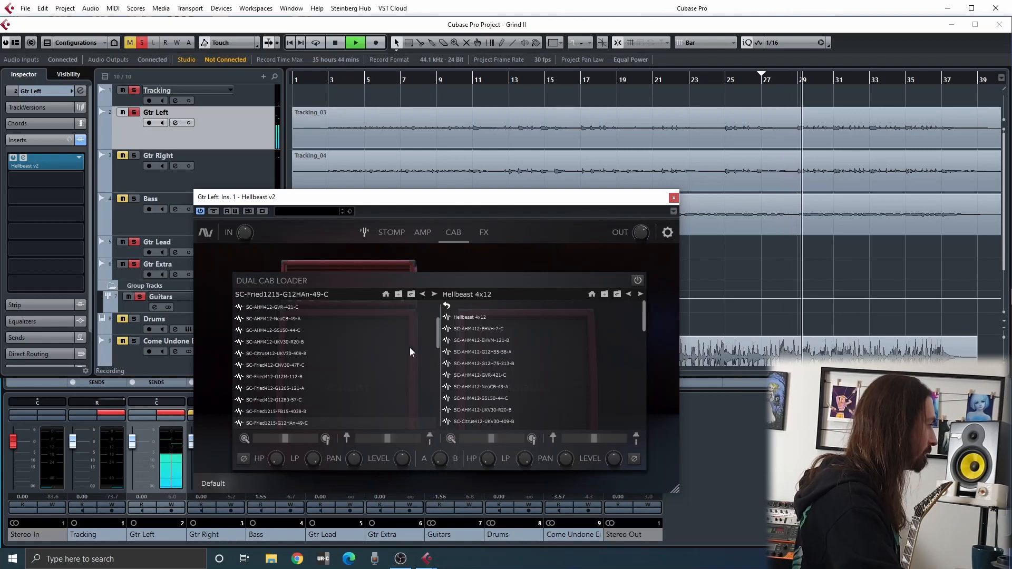
# Audition the first cabinet's impulse responses from SC-Fried1215-HB50-7-B through SC-HelB412-MZR-4038-A during playback
pyautogui.click(434, 294)
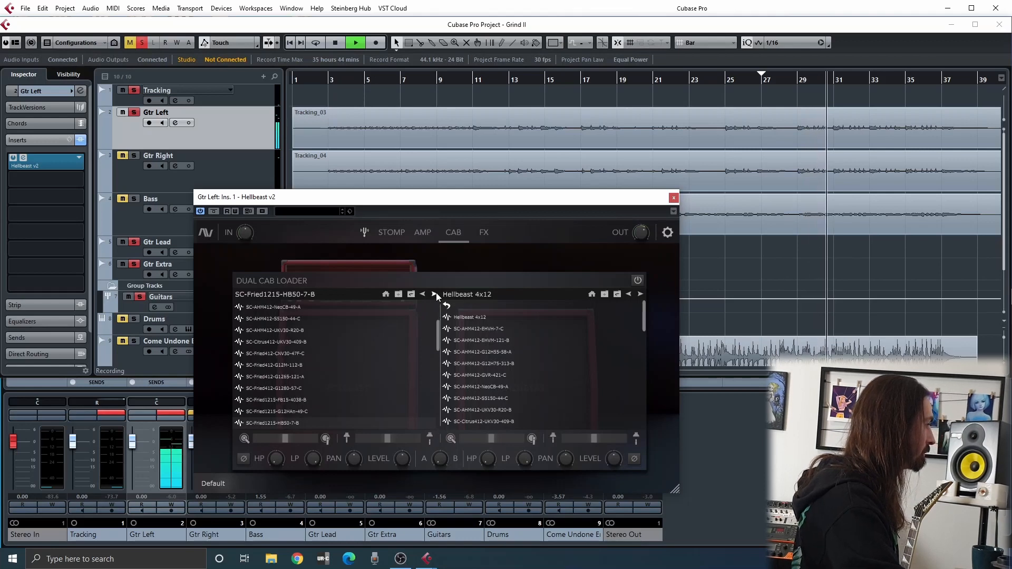
pyautogui.click(435, 294)
pyautogui.click(435, 294)
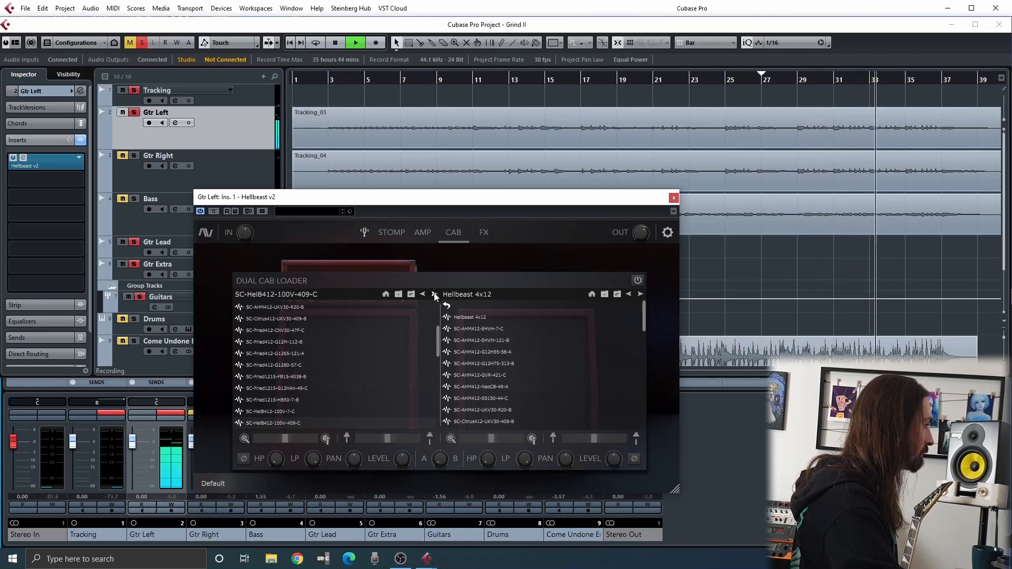
pyautogui.click(434, 295)
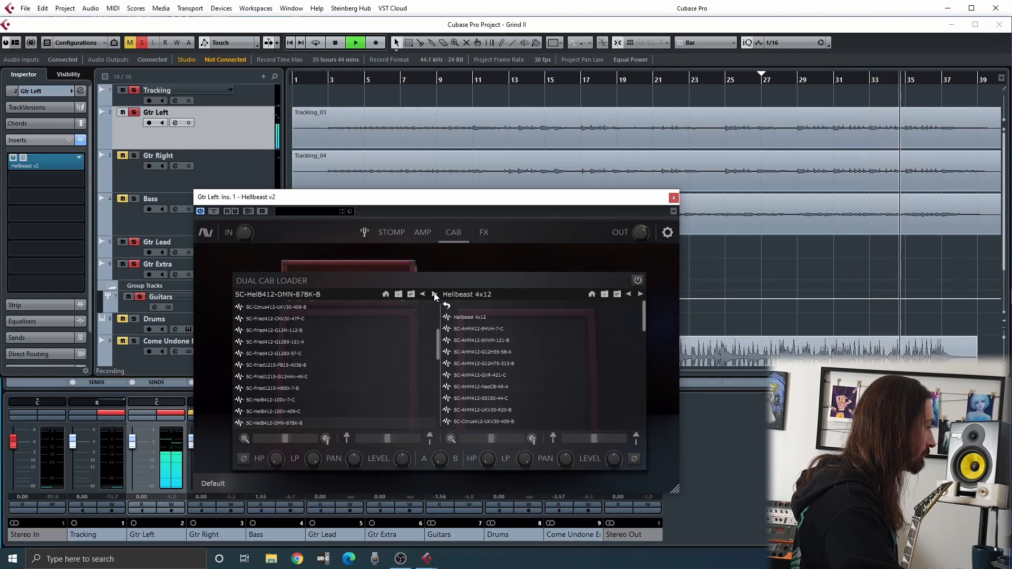
pyautogui.click(434, 295)
pyautogui.click(435, 294)
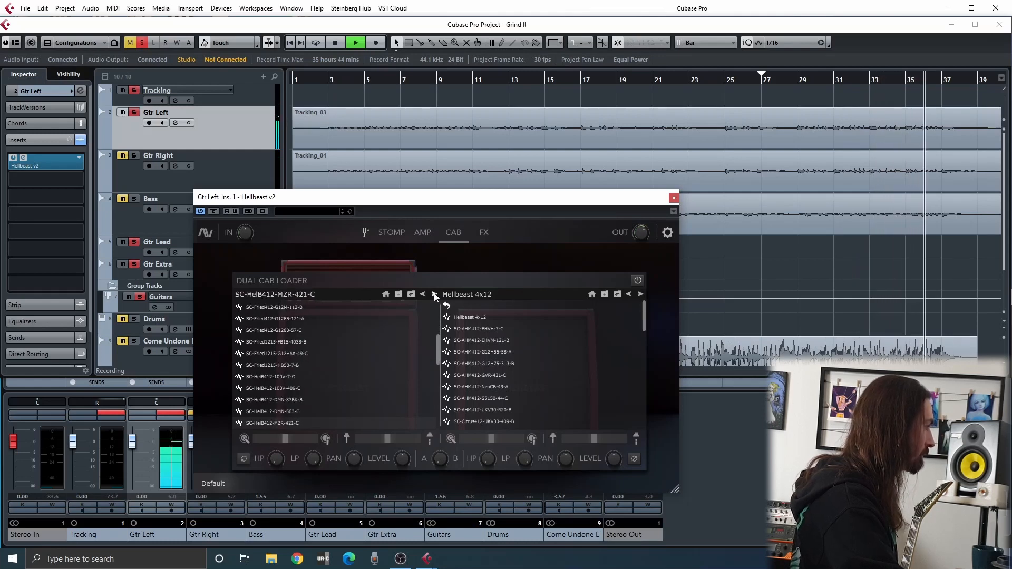
pyautogui.click(435, 294)
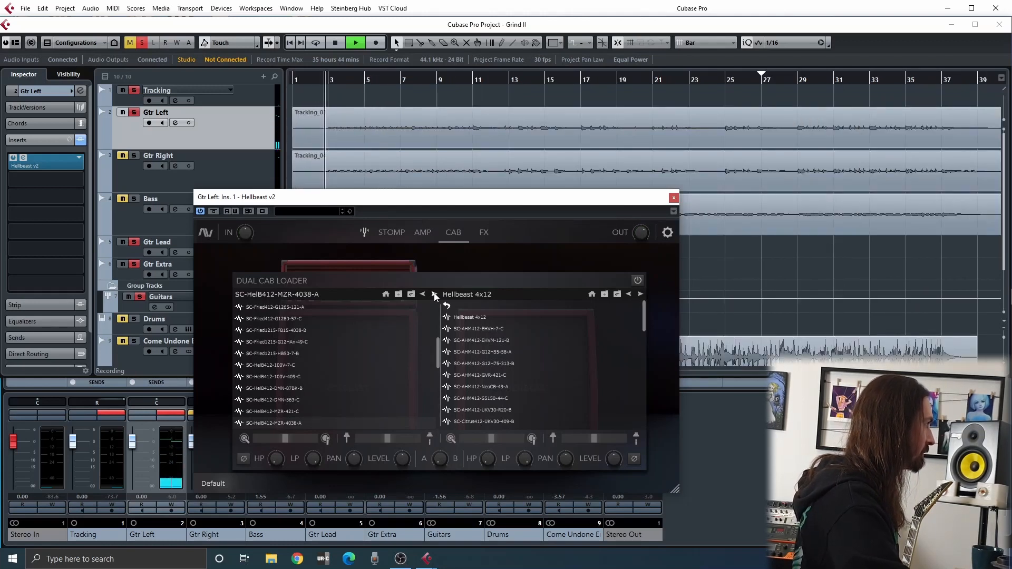
# Audition the first cabinet's impulse responses from SC-HelB412-VD77-77DX-C through SC-MsBRecOS-MBV30-409-C
pyautogui.click(434, 294)
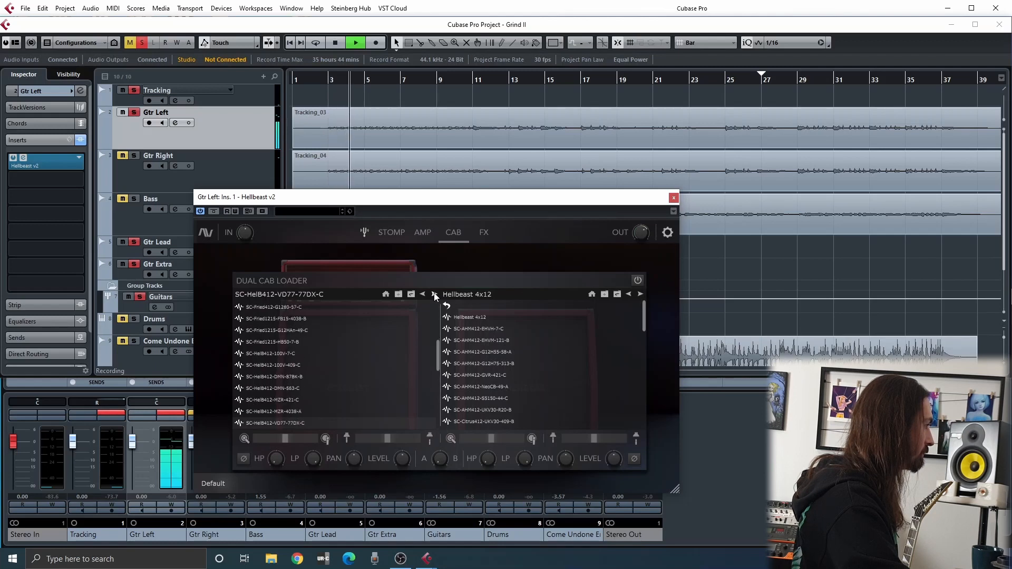
pyautogui.click(434, 294)
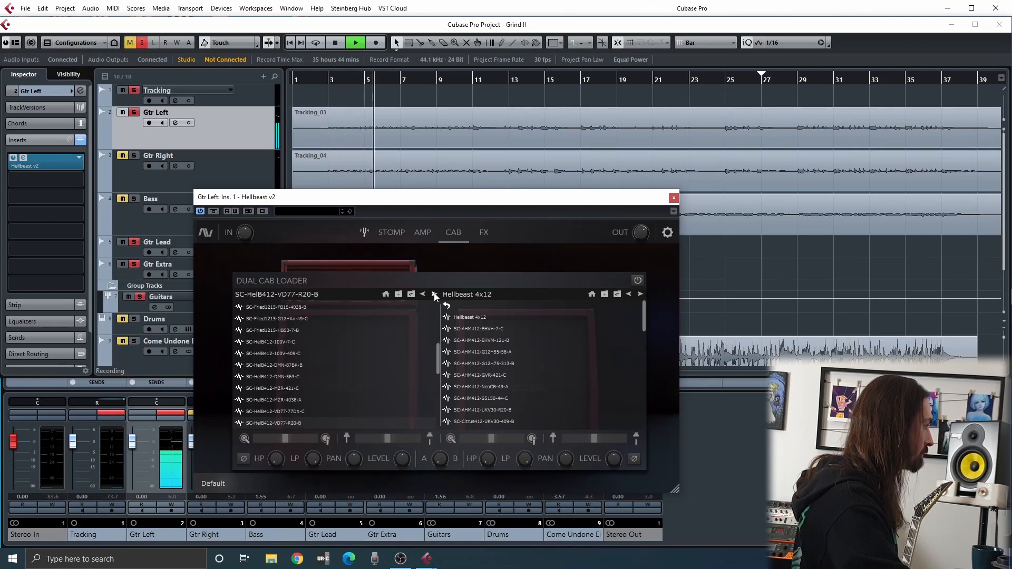
pyautogui.click(434, 294)
pyautogui.click(434, 294)
pyautogui.click(434, 294)
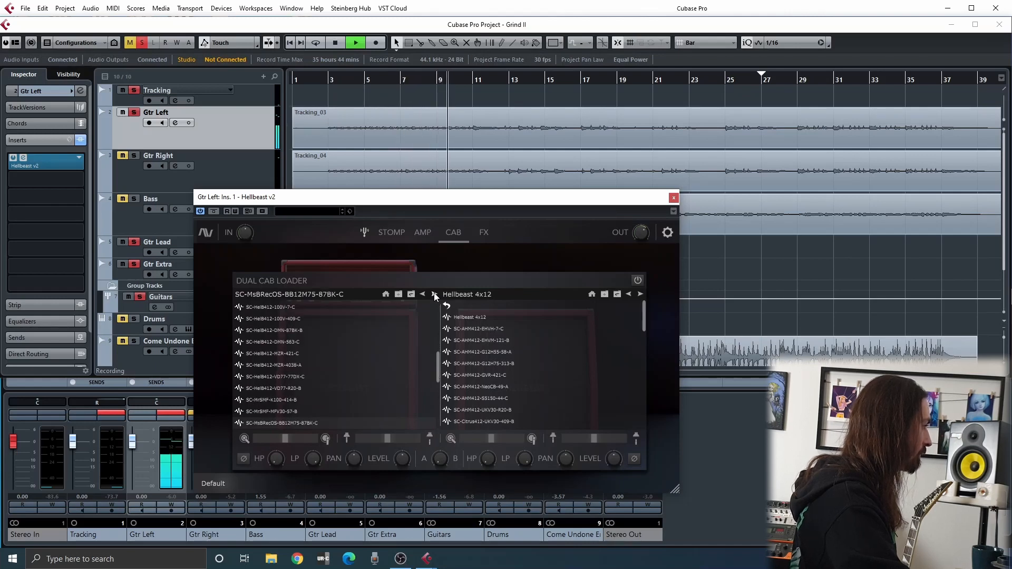
pyautogui.click(435, 294)
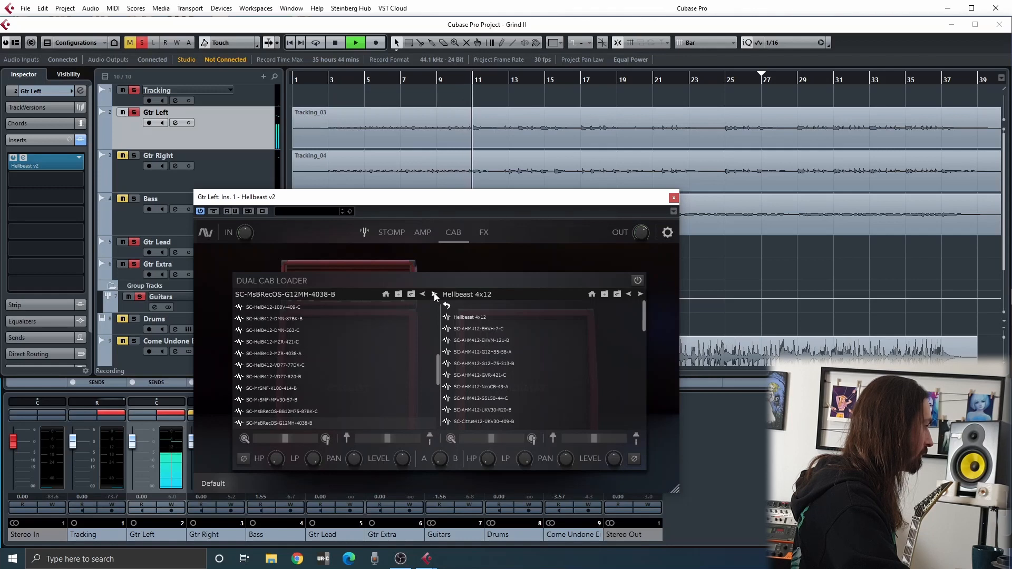
pyautogui.click(435, 293)
pyautogui.click(434, 294)
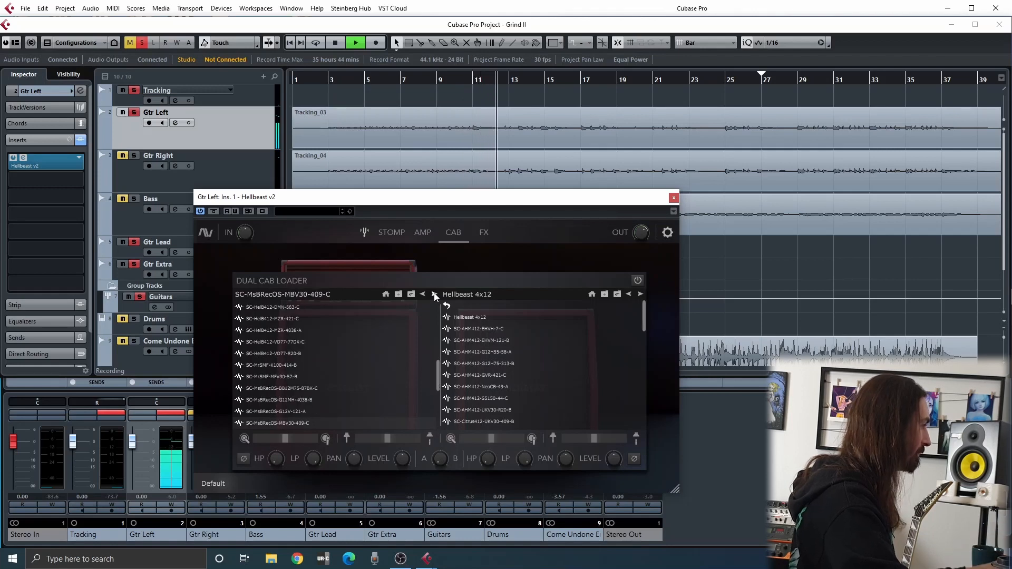
# Pause and resume playback, auditioning the first cabinet's impulse responses from SC-MsBRecTS-CB65-47F-B through SC-NGLXL-UKV30-7-B
pyautogui.press('space')
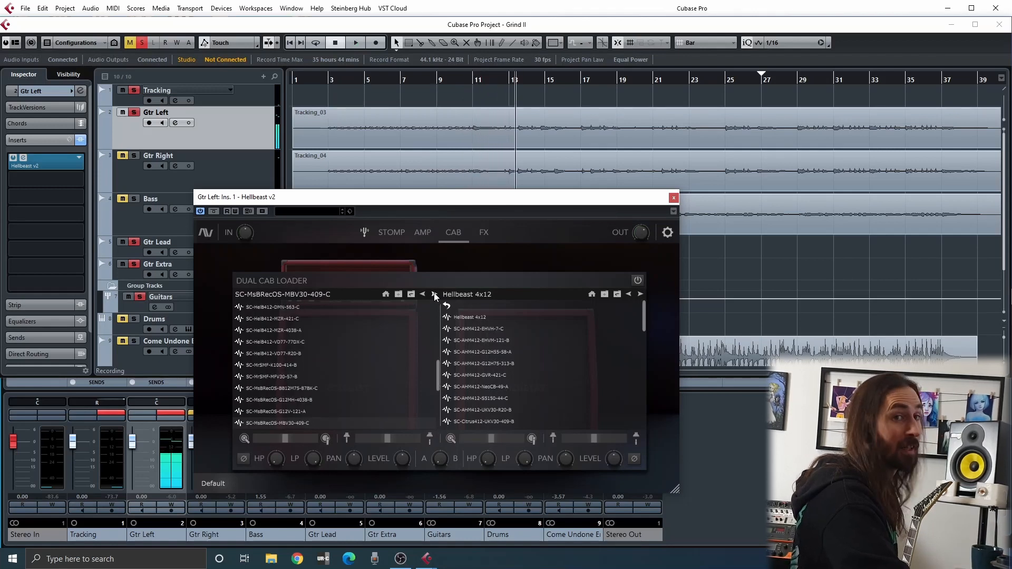
pyautogui.press('space')
pyautogui.click(435, 294)
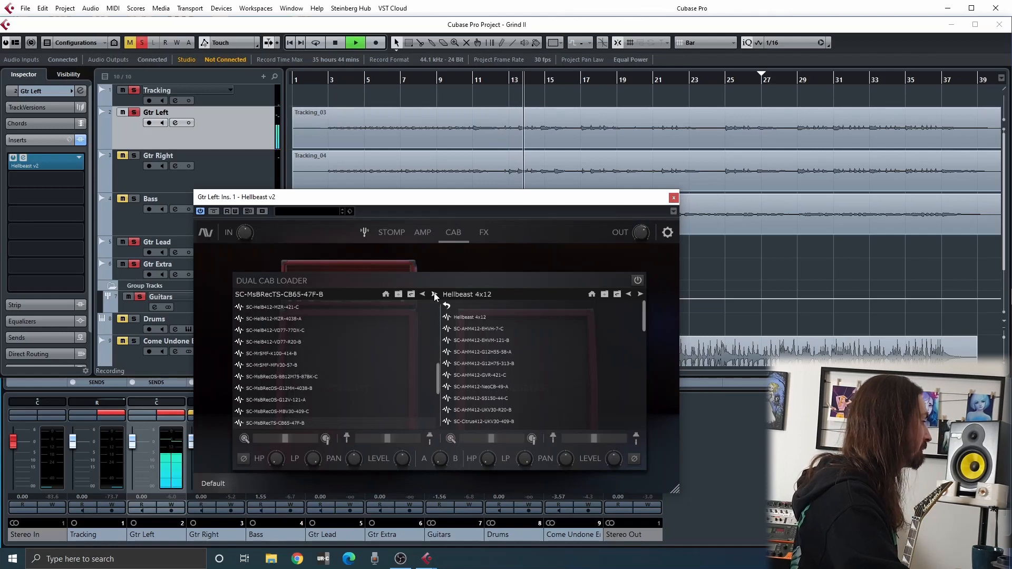
pyautogui.click(434, 293)
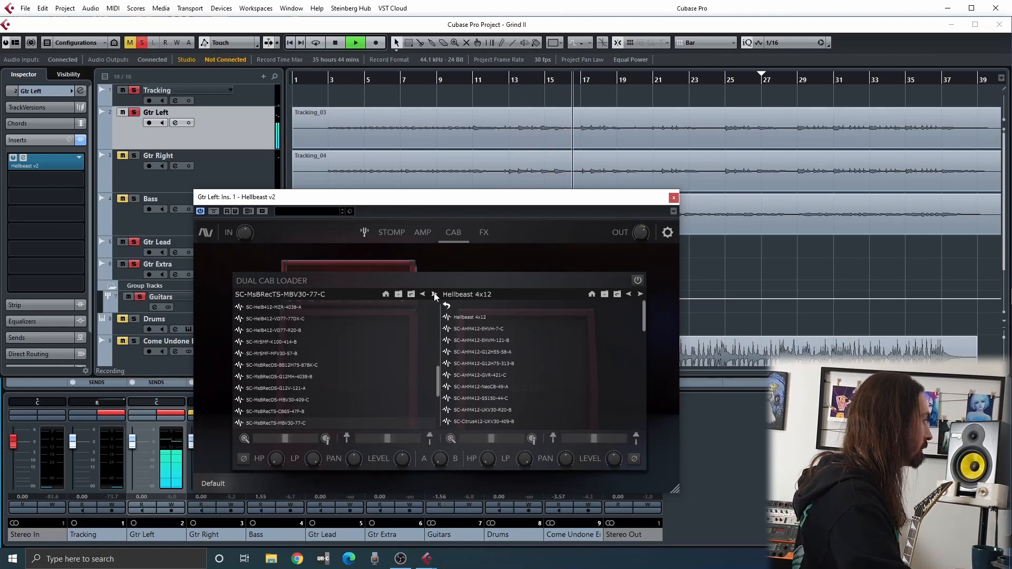
pyautogui.click(435, 294)
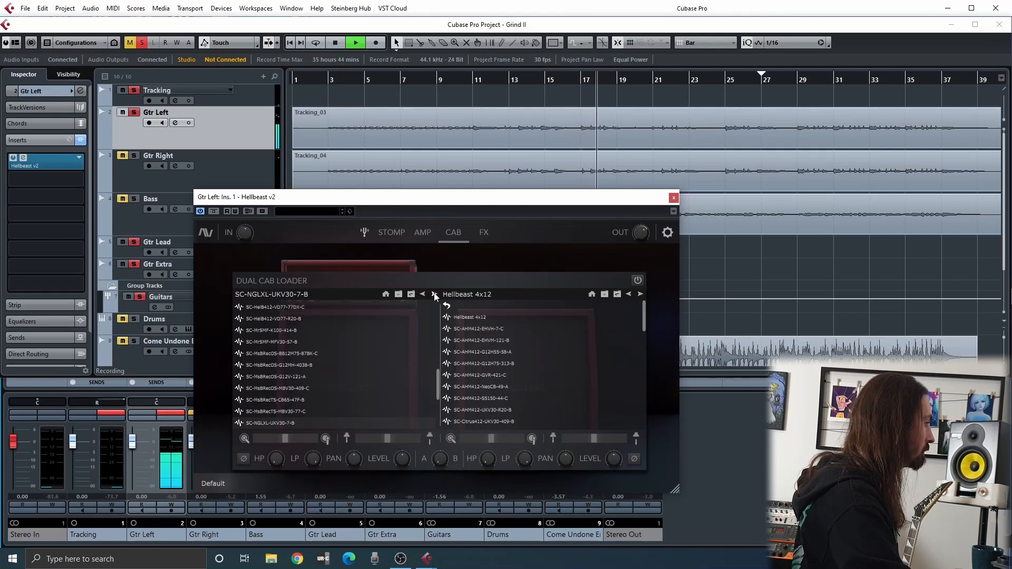
# Audition the first cabinet's SC-RVXX412 impulse responses from ET65-800-B onward, stepping back to SC-RVXX412-VT30-7T-A
pyautogui.click(435, 294)
pyautogui.click(434, 293)
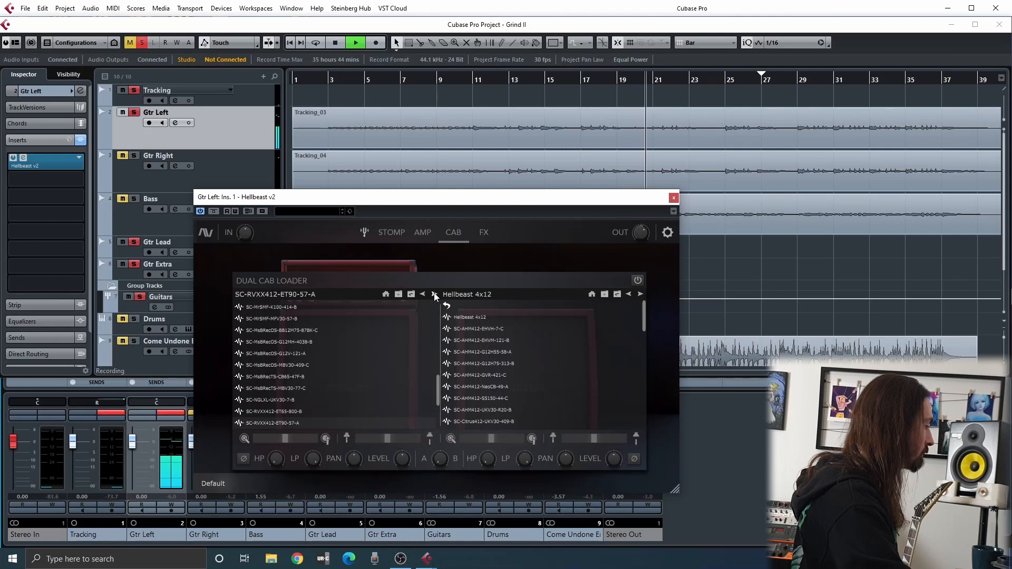
pyautogui.click(434, 294)
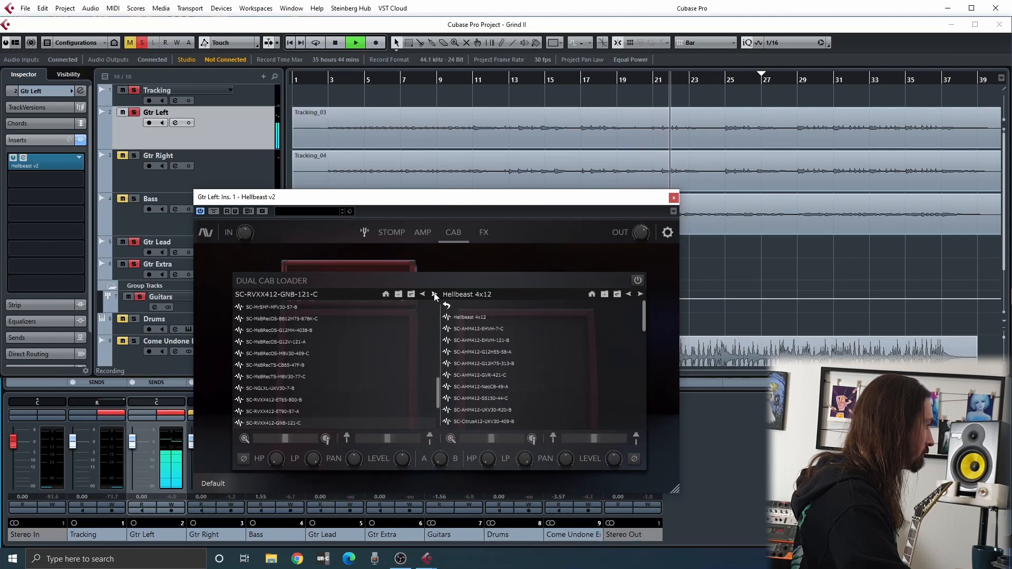
pyautogui.click(435, 294)
pyautogui.click(435, 293)
pyautogui.click(421, 294)
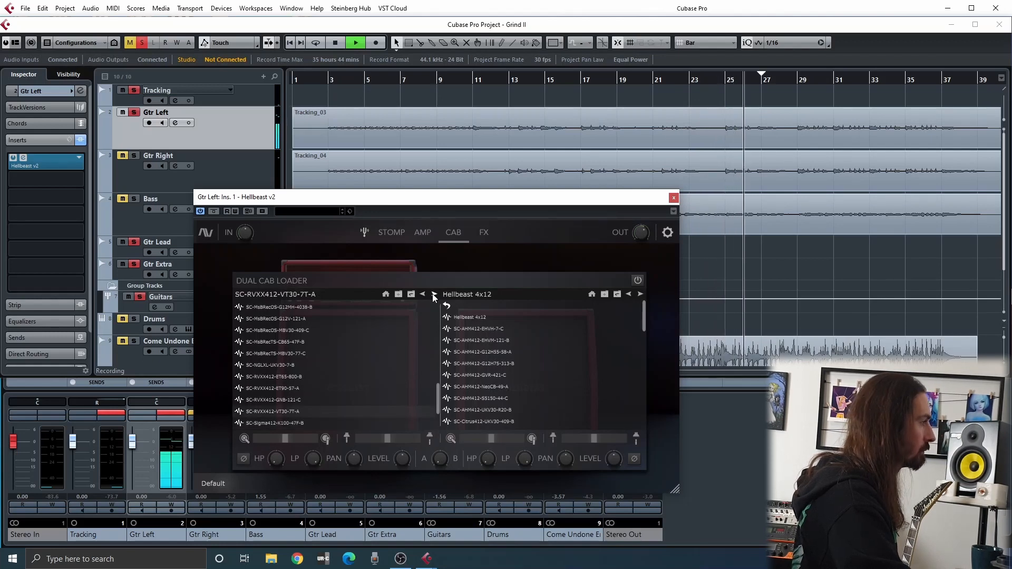
# Audition the first cabinet's SC-Sigma412 impulse responses up to SC-Sigma412-VD77-421-B
pyautogui.click(433, 293)
pyautogui.click(434, 293)
pyautogui.click(433, 293)
pyautogui.click(433, 293)
pyautogui.click(434, 294)
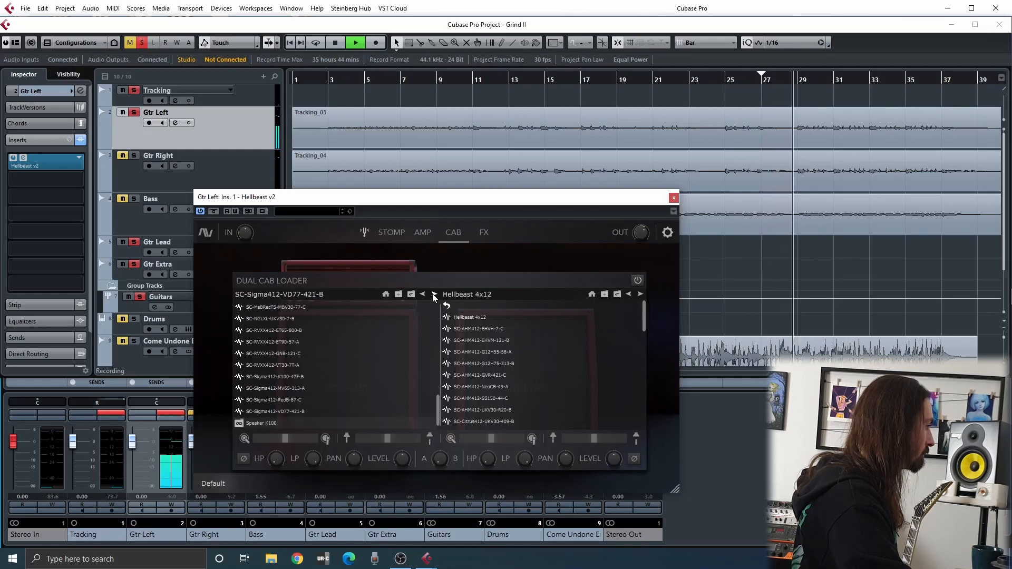
# Continue past the end of the first cabinet's list and audition the impulse responses from its start through SC-Citrus412-UKV30-409-B
pyautogui.click(434, 295)
pyautogui.click(434, 294)
pyautogui.click(434, 295)
pyautogui.click(434, 295)
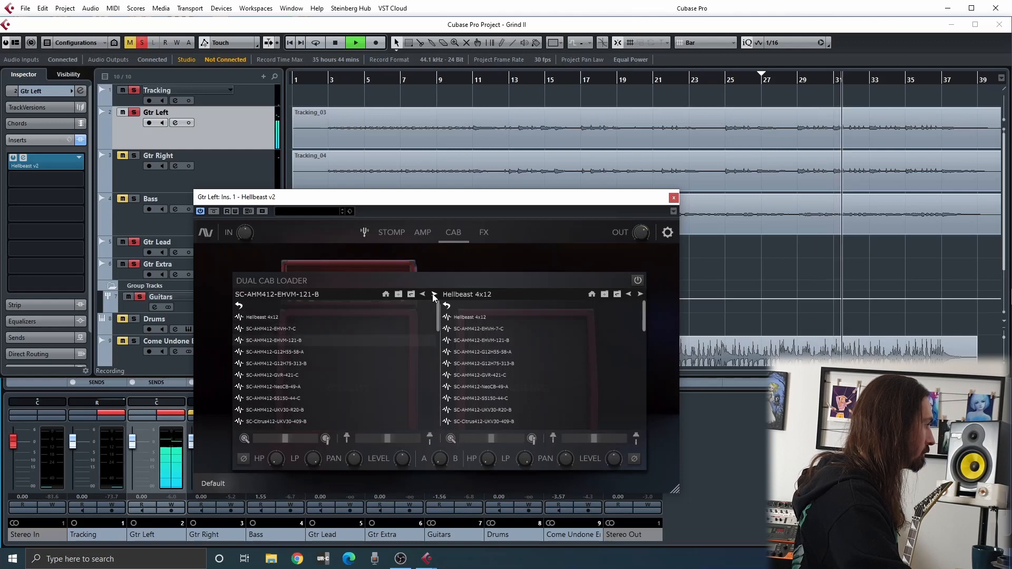
pyautogui.click(434, 294)
pyautogui.click(433, 295)
pyautogui.click(433, 295)
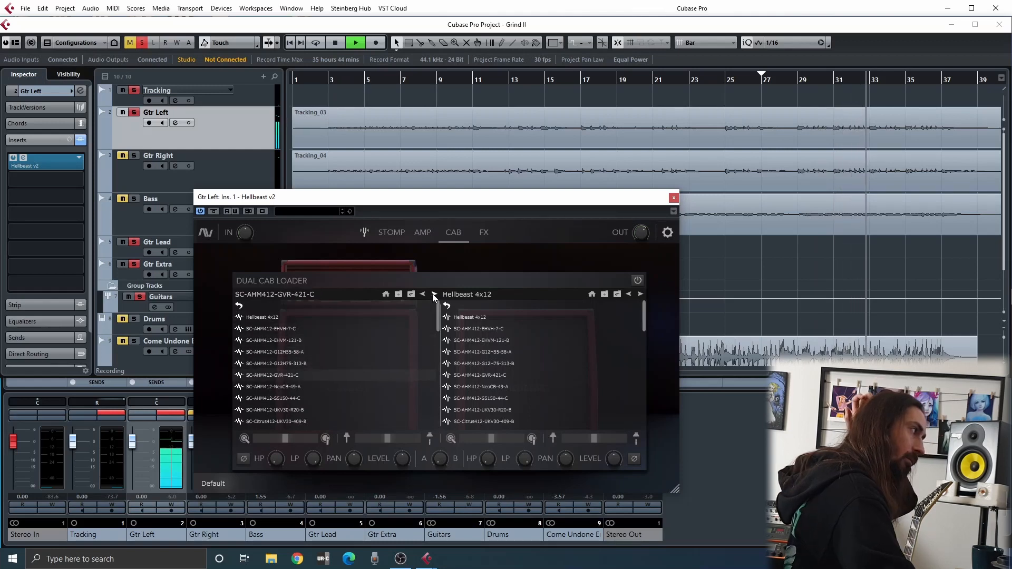
pyautogui.click(433, 294)
pyautogui.click(433, 294)
pyautogui.click(434, 294)
pyautogui.click(433, 294)
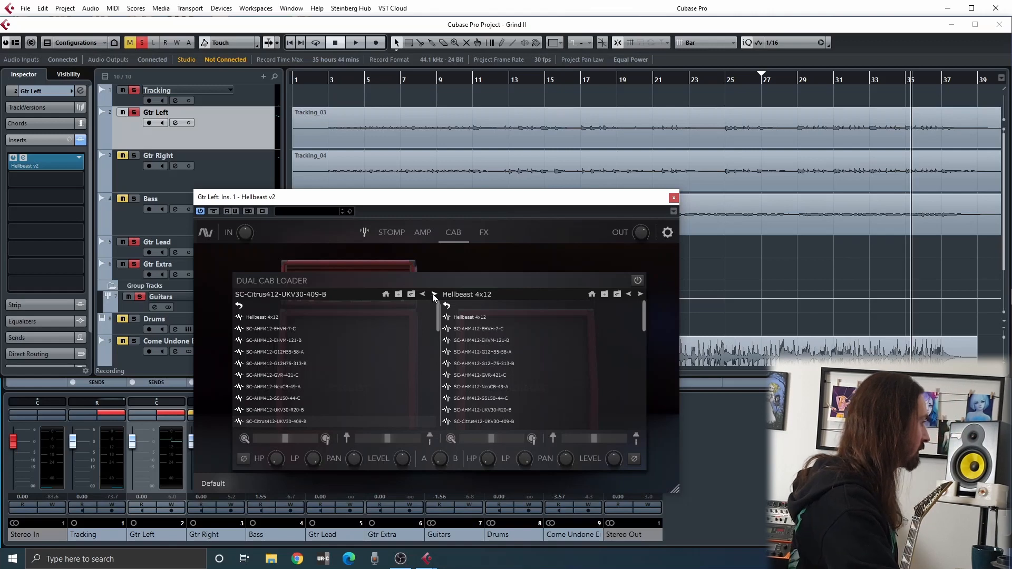
# Load SC-HelB412-MZR-421-C into the first cabinet and listen to it, replaying the guitar from the project start before stopping
pyautogui.scroll(-6, 304, 345)
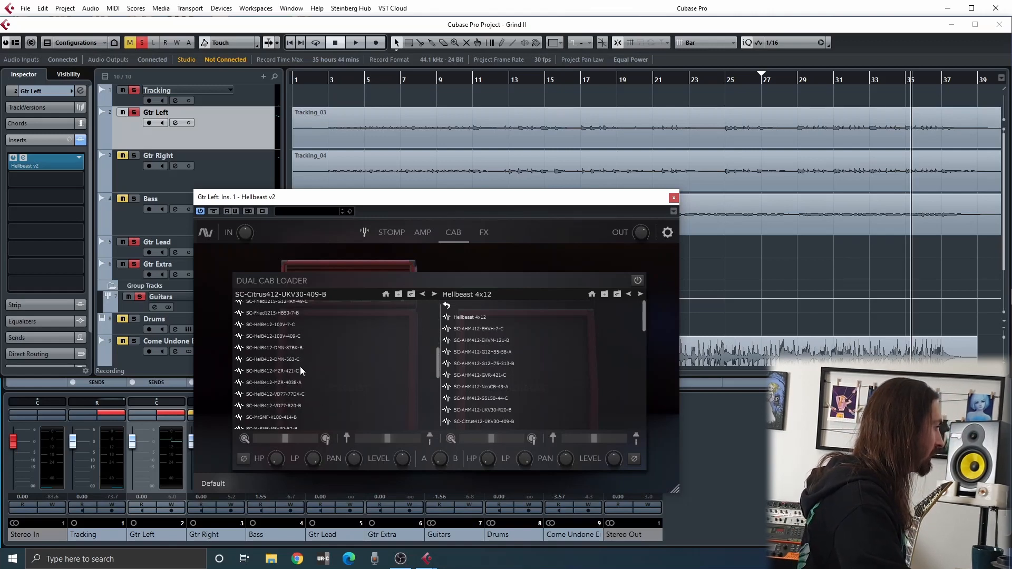
pyautogui.click(300, 369)
pyautogui.press('space')
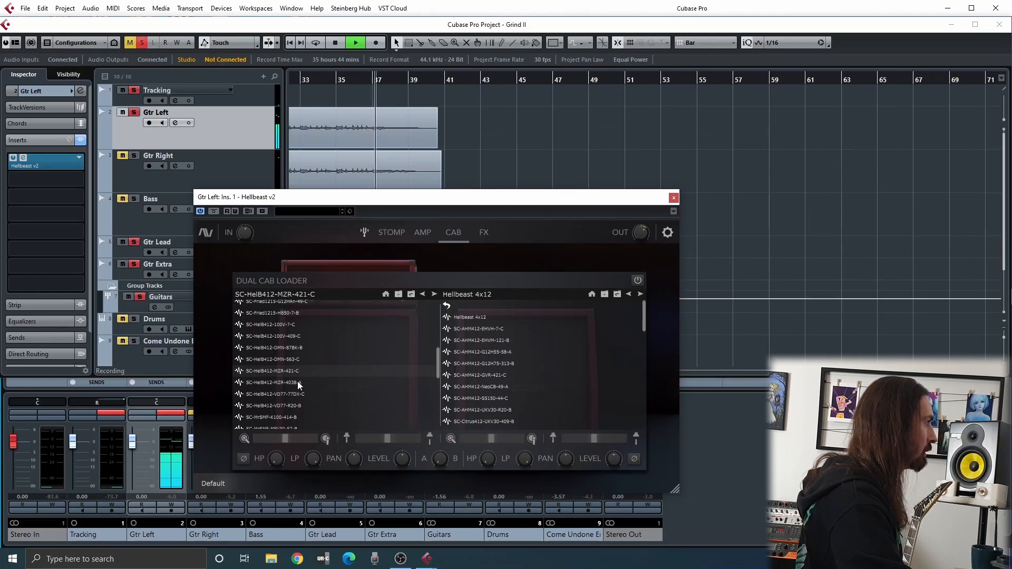
pyautogui.press('space')
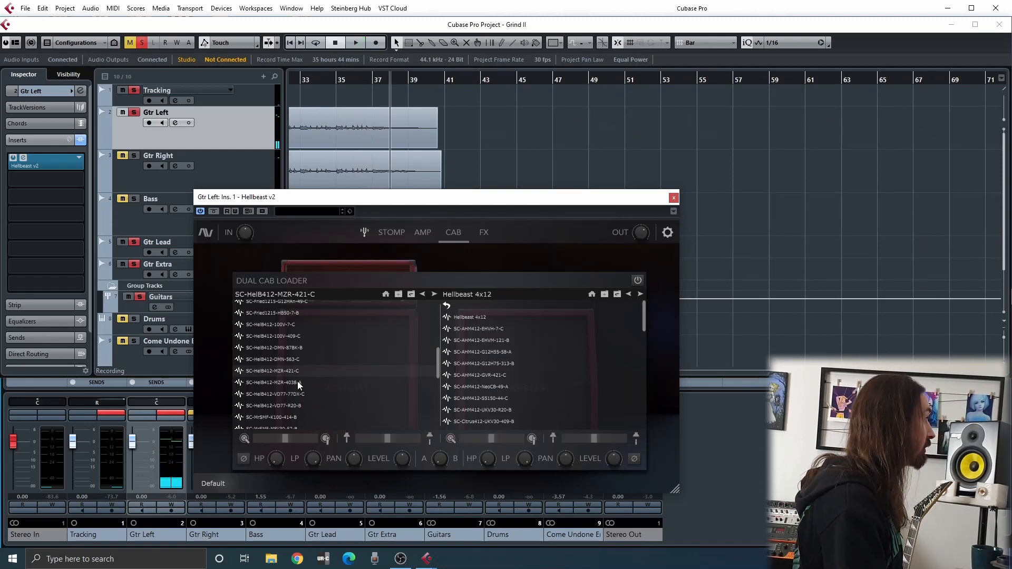
pyautogui.press('.')
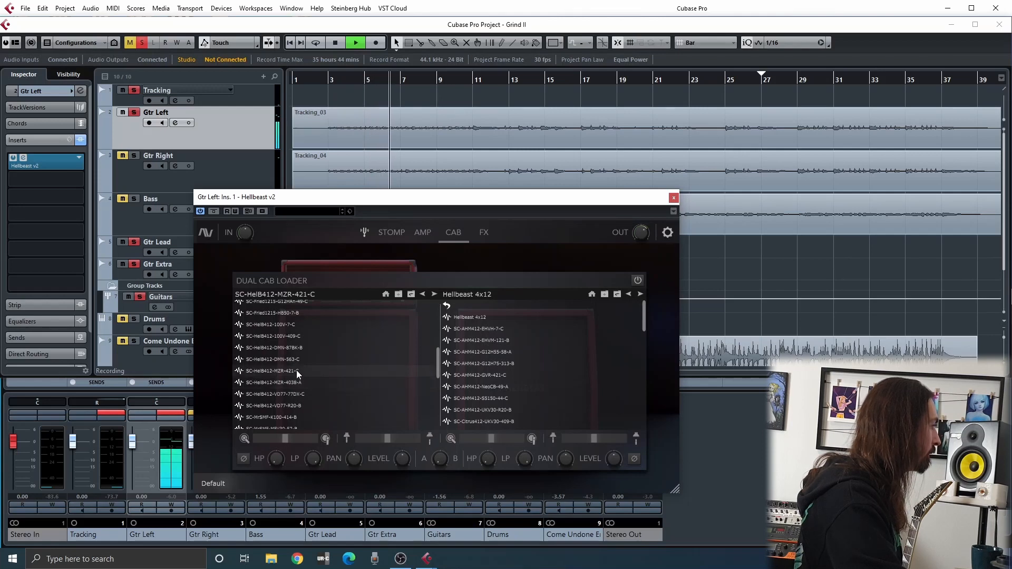
pyautogui.press('space')
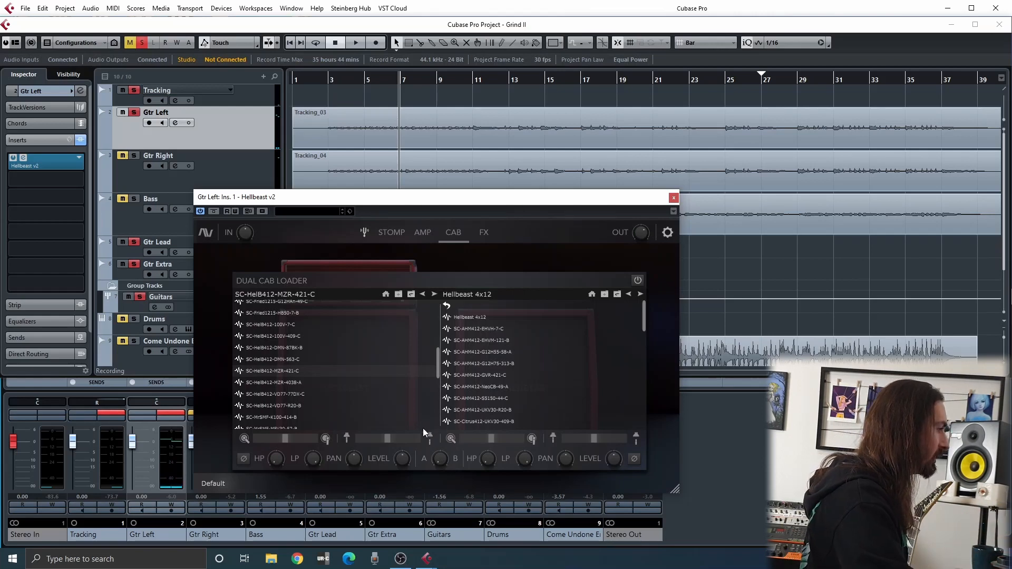
# Load SC-RVXX412-VT30-7T-A into the second cabinet and compare it with its neighbours from SC-RVXX412-GNB-121-C to SC-Sigma412-MV65-313-A during playback
pyautogui.moveTo(428, 395); pyautogui.dragTo(430, 400)
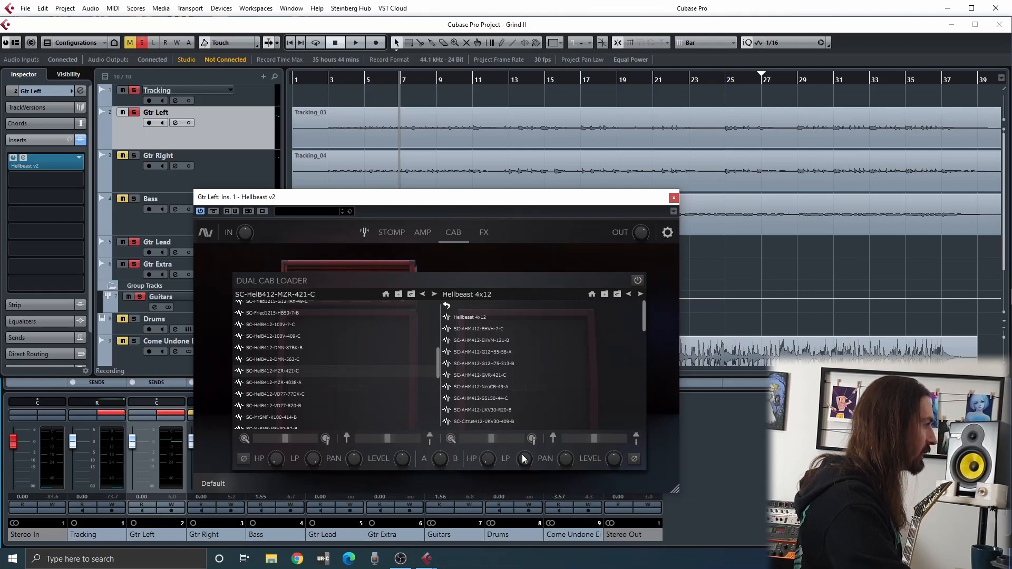
pyautogui.scroll(-10, 533, 384)
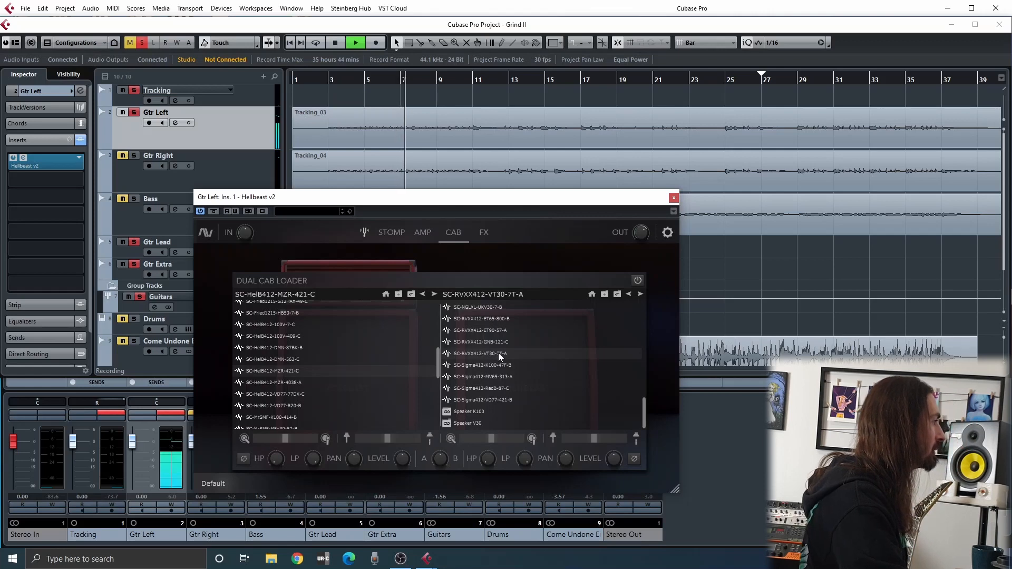
pyautogui.click(640, 294)
pyautogui.click(640, 294)
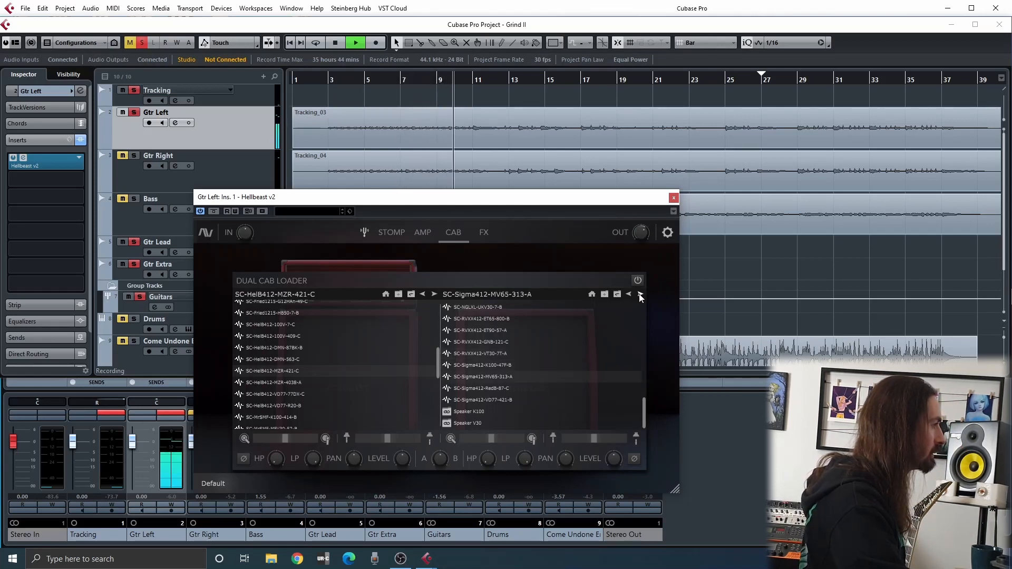
pyautogui.click(629, 295)
pyautogui.click(629, 295)
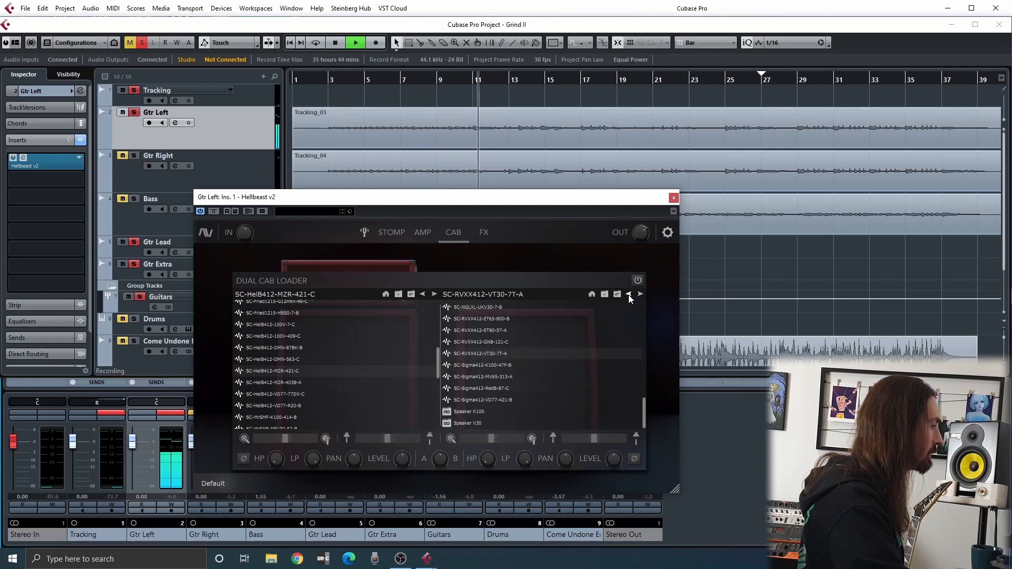
pyautogui.click(629, 296)
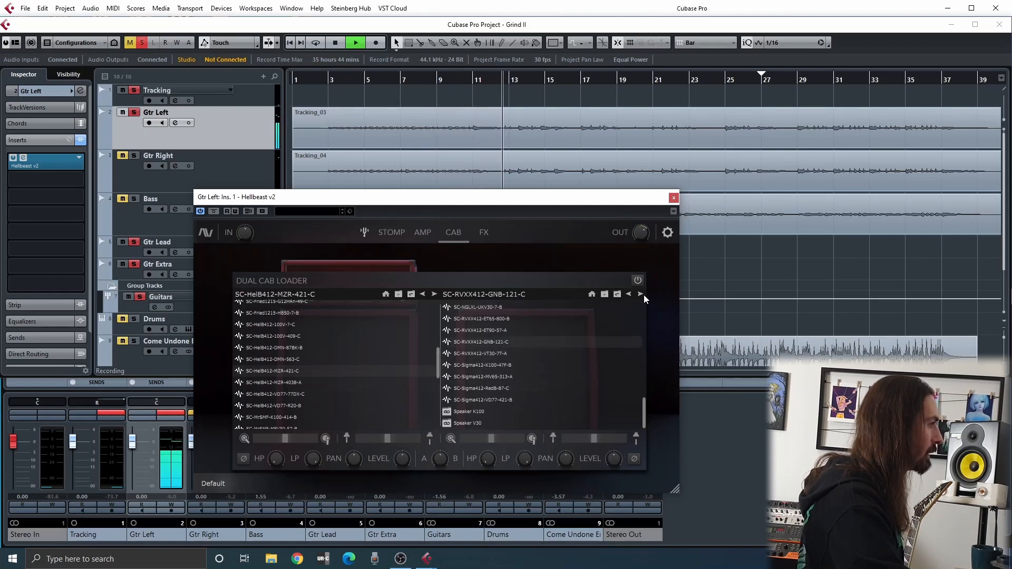
# Audition the second cabinet's SC-Sigma412 impulse responses from K100-47F-B up to VD77-421-B
pyautogui.click(640, 294)
pyautogui.click(640, 295)
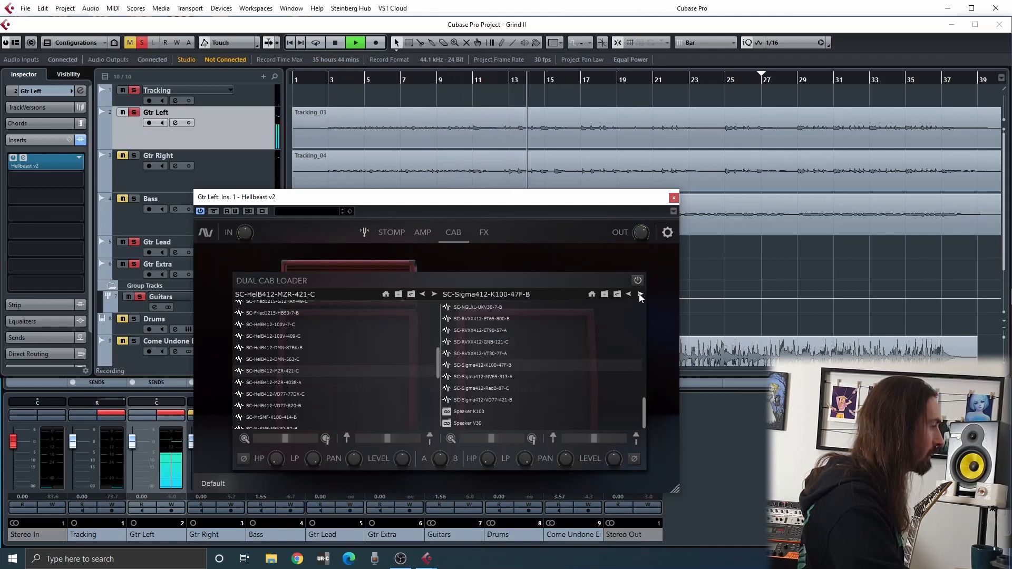
pyautogui.click(641, 295)
pyautogui.click(640, 295)
pyautogui.click(641, 295)
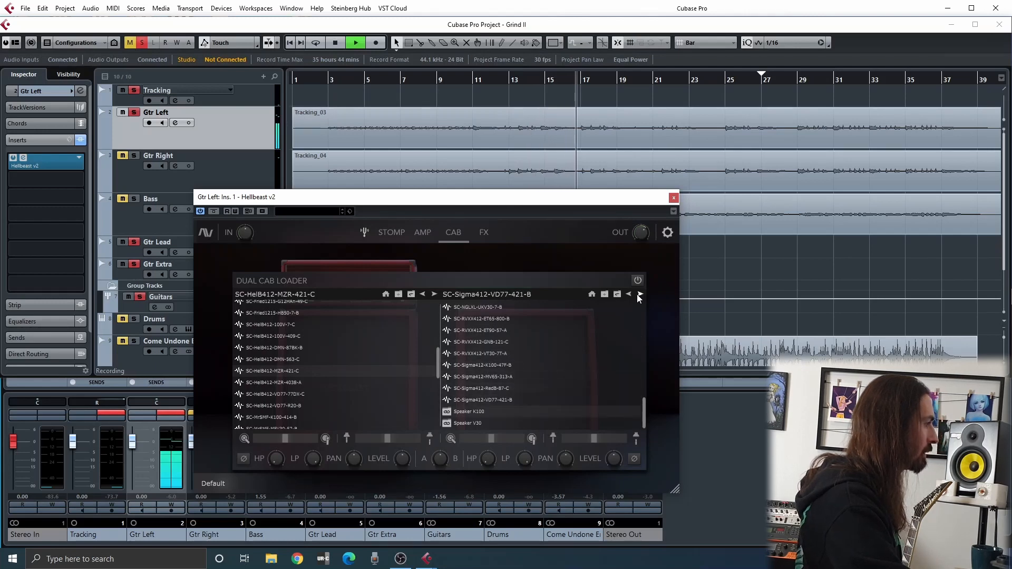
# Audition the second cabinet's impulse responses backwards through the SC-RVXX412 group to SC-NGLXL-UKV30-7-B
pyautogui.click(628, 295)
pyautogui.click(628, 295)
pyautogui.click(628, 294)
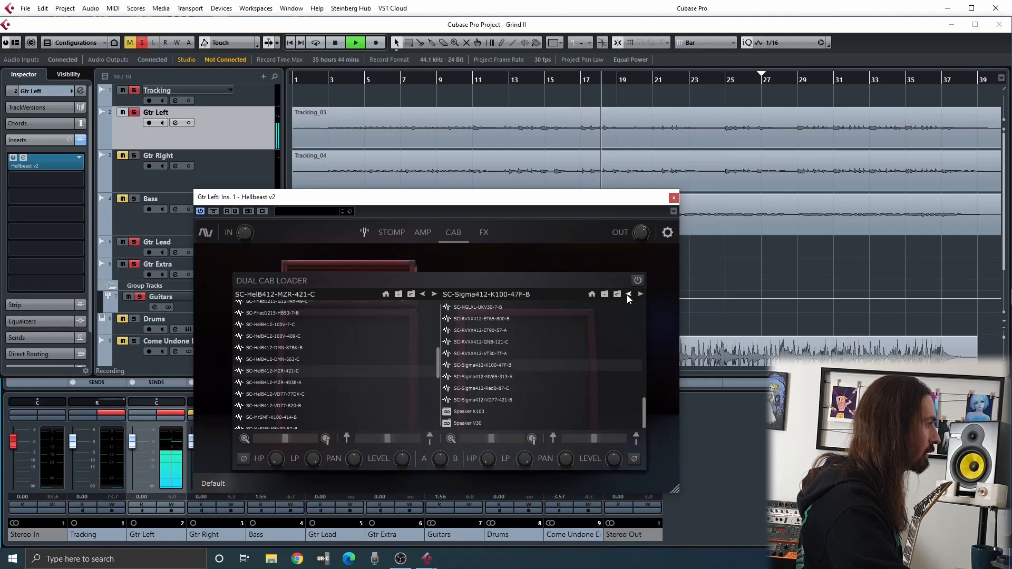
pyautogui.click(628, 295)
pyautogui.click(628, 294)
pyautogui.click(628, 295)
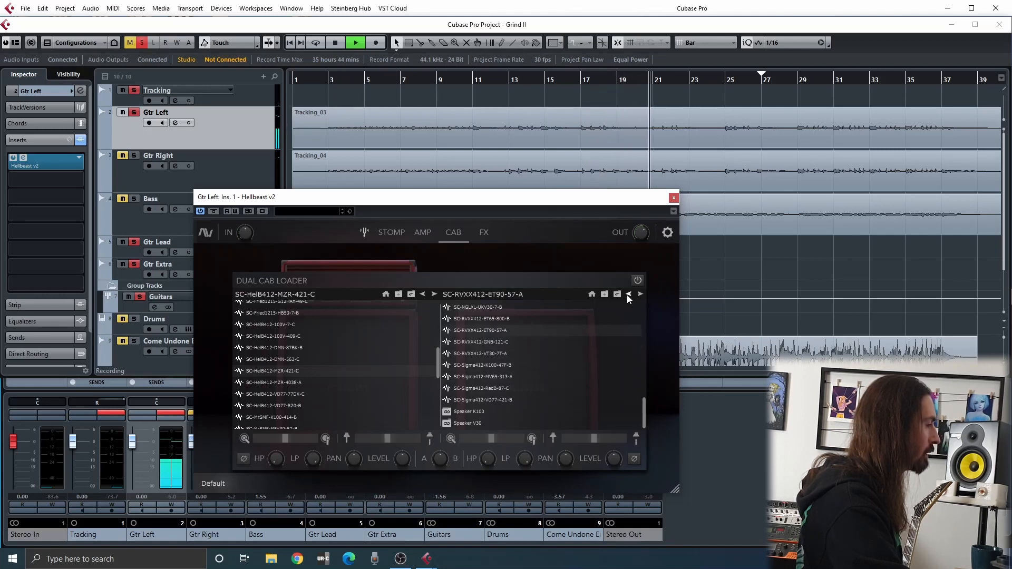
pyautogui.click(628, 294)
pyautogui.click(628, 295)
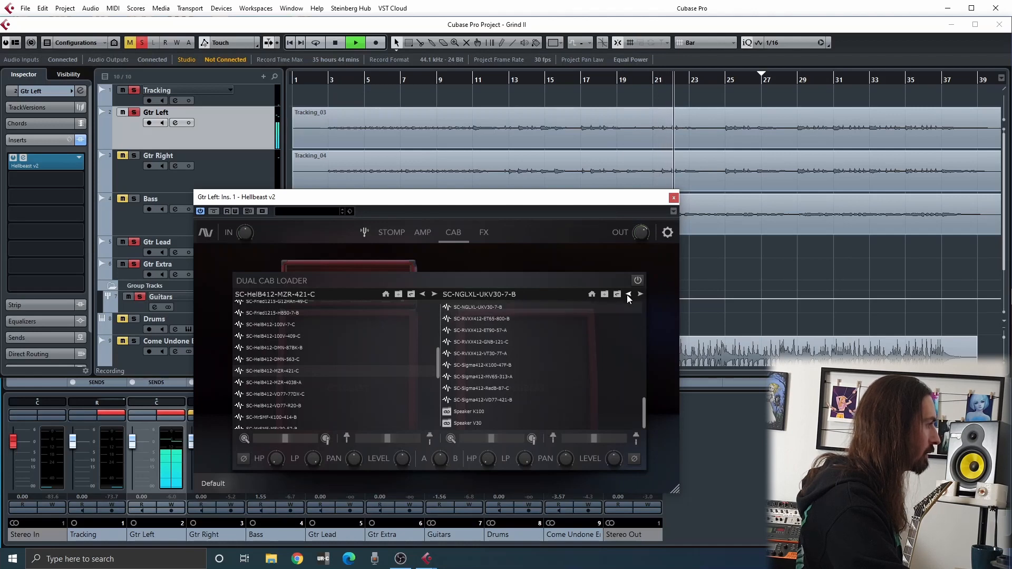
# Step back to SC-MsBRecOS-MBV30-409-C in the second cabinet, settle on SC-MsBRecTS-CB65-47F-B, and stop playback
pyautogui.click(628, 294)
pyautogui.click(629, 295)
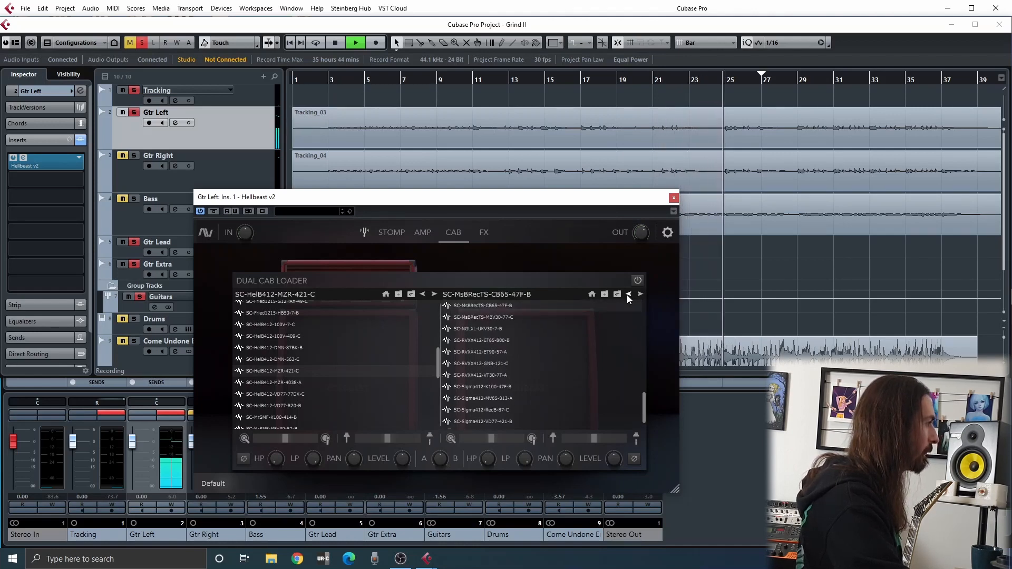
pyautogui.click(628, 295)
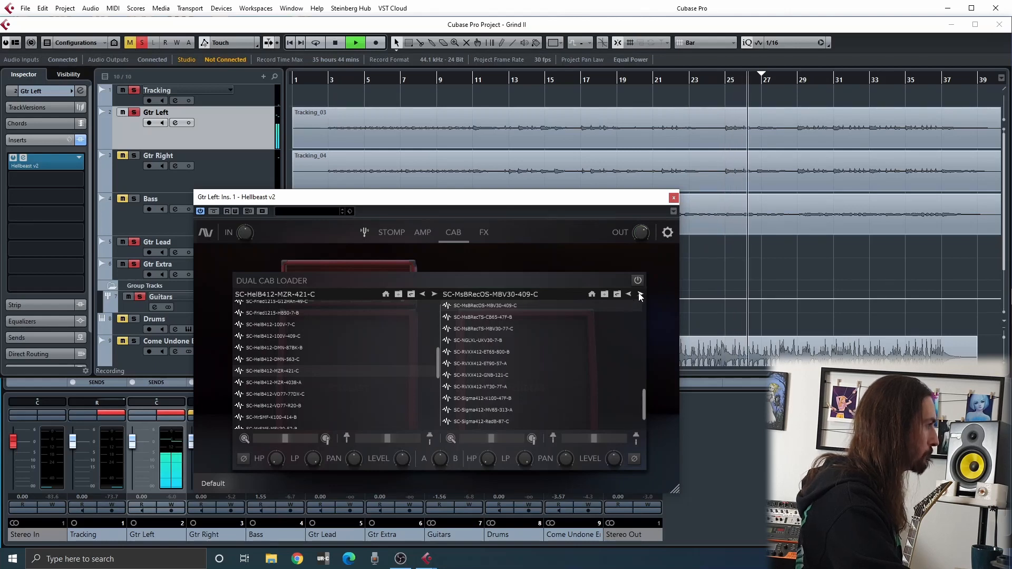
pyautogui.click(640, 294)
pyautogui.press('space')
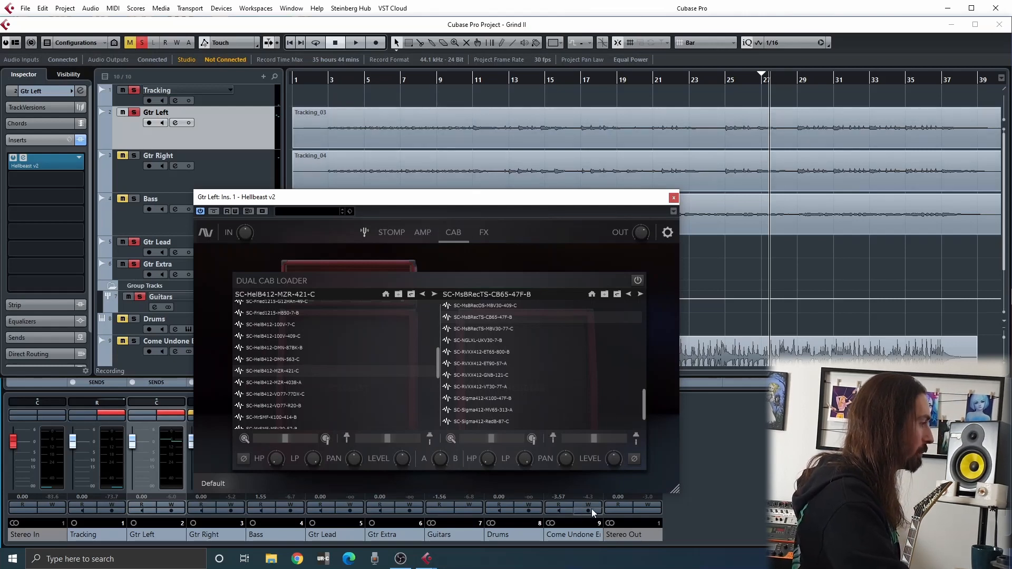
# Try different A/B blends of the two cabinets during playback, replaying the guitar from the project start before stopping
pyautogui.moveTo(439, 458)
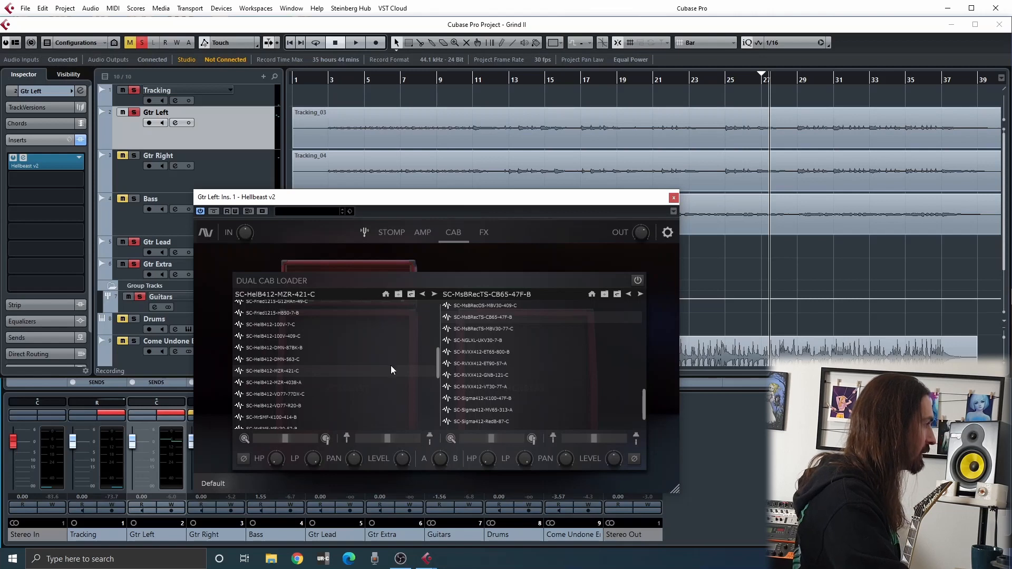
pyautogui.press('space')
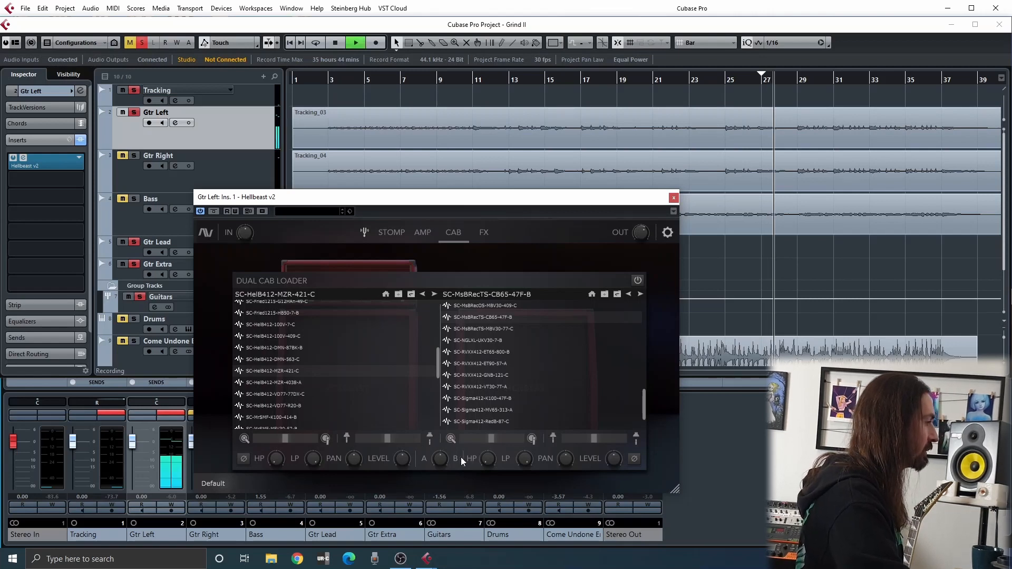
pyautogui.moveTo(440, 452)
pyautogui.mouseDown()
pyautogui.moveTo(359, 512)
pyautogui.moveTo(284, 528)
pyautogui.moveTo(449, 494)
pyautogui.moveTo(438, 487)
pyautogui.moveTo(427, 365)
pyautogui.moveTo(417, 535)
pyautogui.moveTo(382, 429)
pyautogui.moveTo(438, 456)
pyautogui.mouseUp()
pyautogui.press('space')
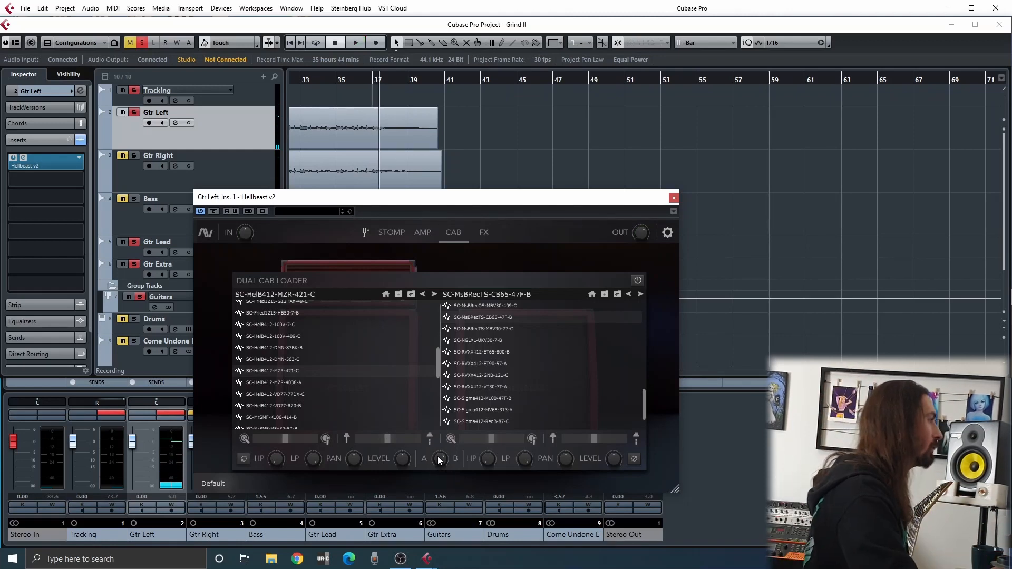
pyautogui.press('KP_Decimal')
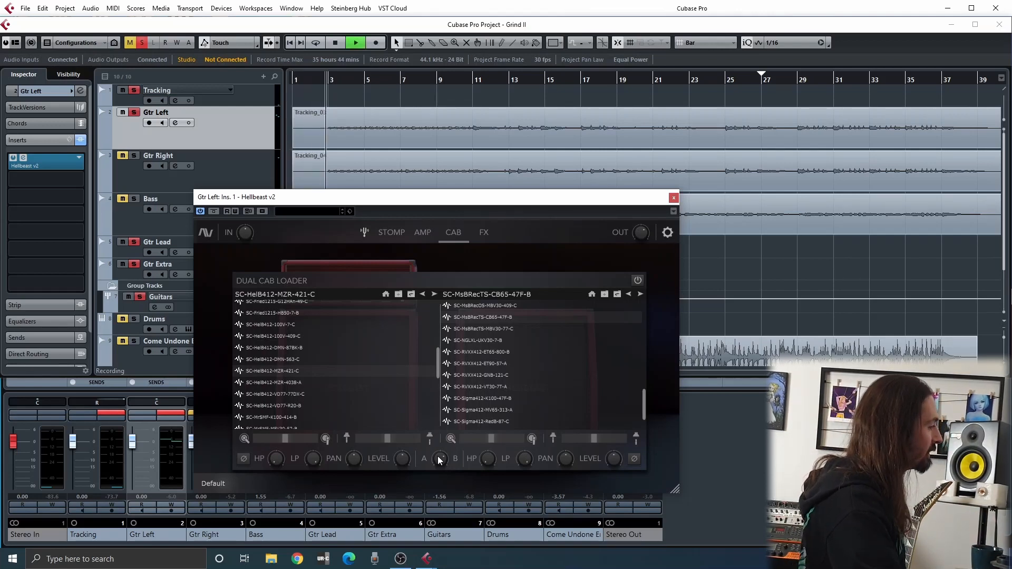
pyautogui.moveTo(438, 457)
pyautogui.mouseDown()
pyautogui.moveTo(444, 512)
pyautogui.moveTo(419, 409)
pyautogui.moveTo(430, 530)
pyautogui.moveTo(406, 429)
pyautogui.moveTo(444, 461)
pyautogui.mouseUp()
pyautogui.press('space')
# Try the A/B cabinet blend around 77.2, set it to 56.4, and listen to the result
pyautogui.moveTo(436, 424); pyautogui.dragTo(433, 413)
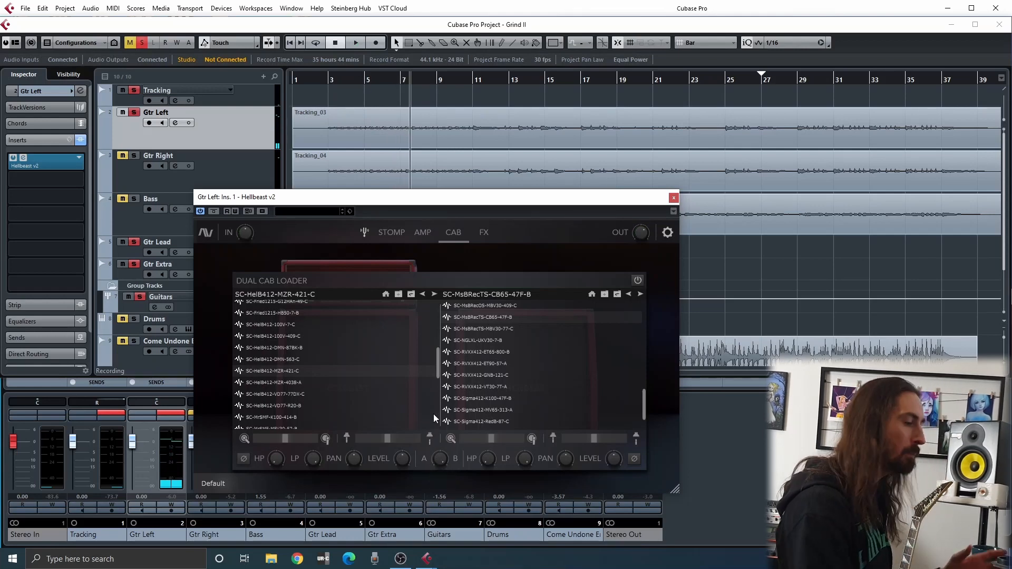
pyautogui.moveTo(445, 458); pyautogui.dragTo(439, 496)
pyautogui.press('space')
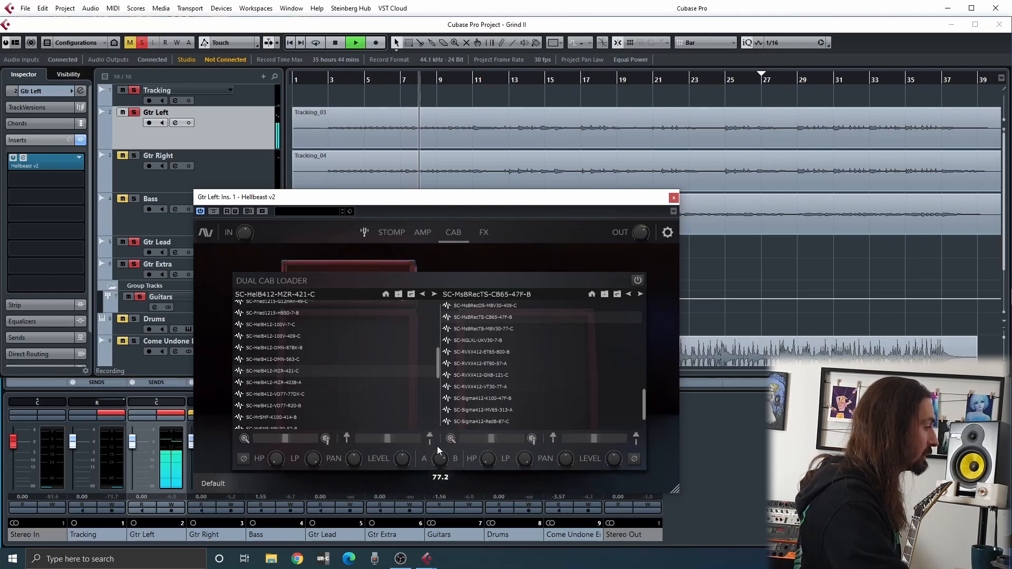
pyautogui.moveTo(432, 448); pyautogui.dragTo(431, 463)
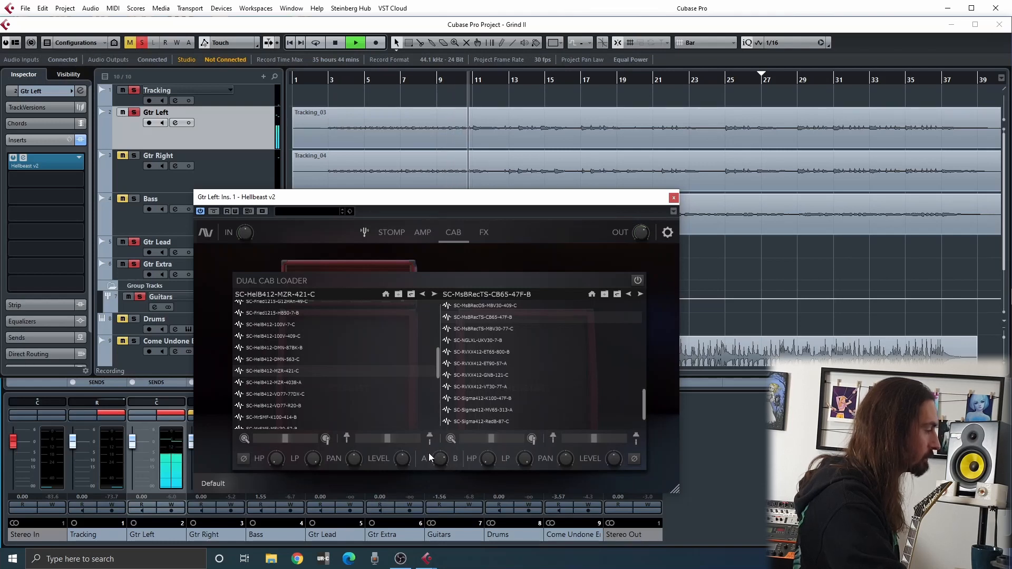
pyautogui.press('space')
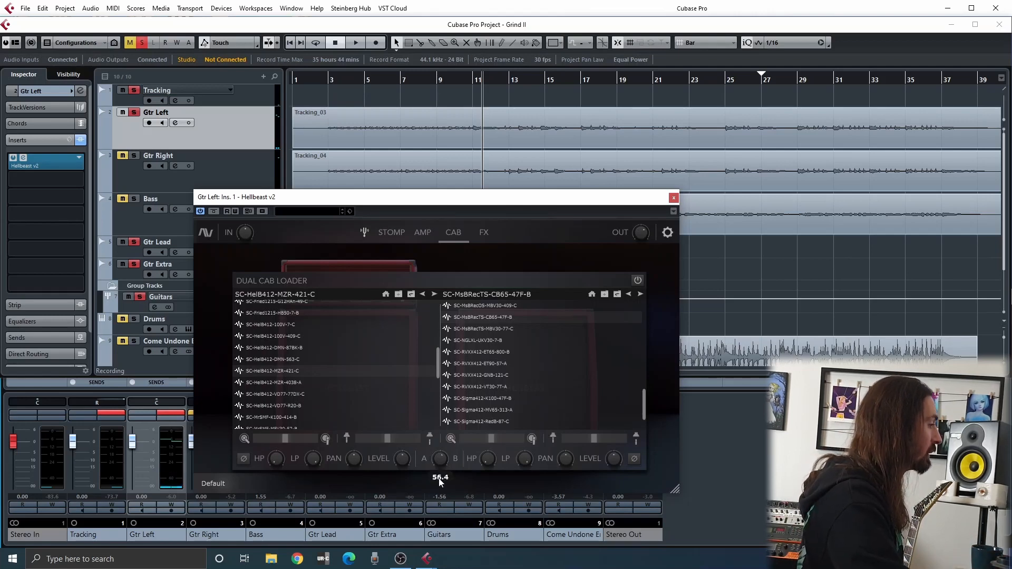
pyautogui.press('space')
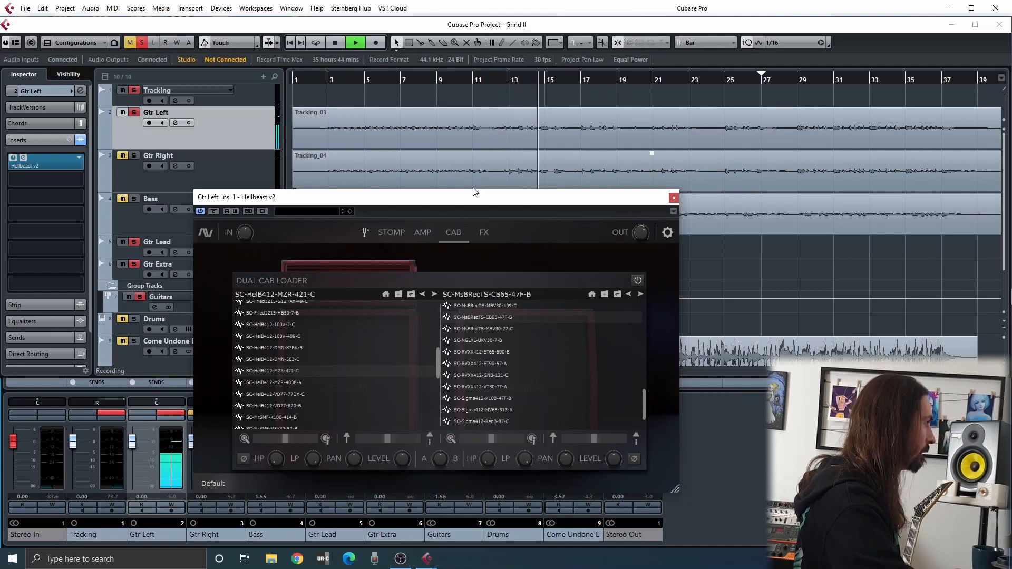
pyautogui.press('space')
# Show the amp and adjust Depth and Presence by ear during playback, trying Depth at 10.0 and Presence at 9.3
pyautogui.click(422, 233)
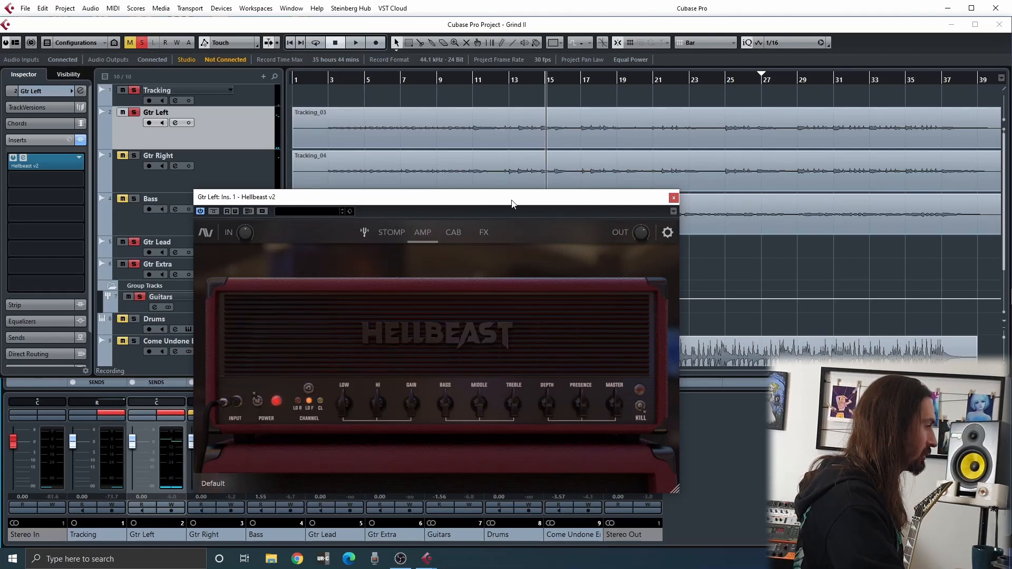
pyautogui.press('space')
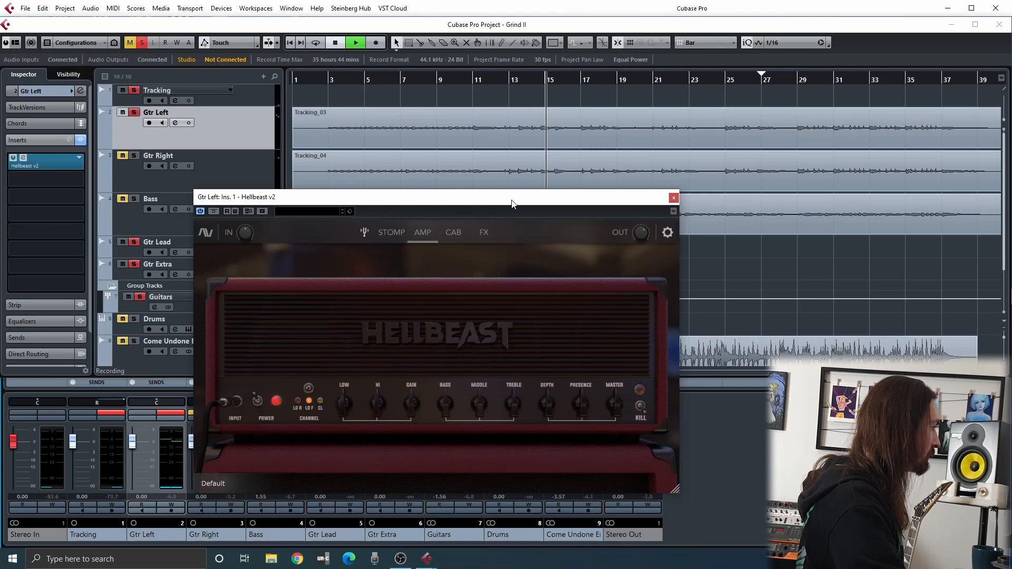
pyautogui.moveTo(548, 413); pyautogui.dragTo(514, 374)
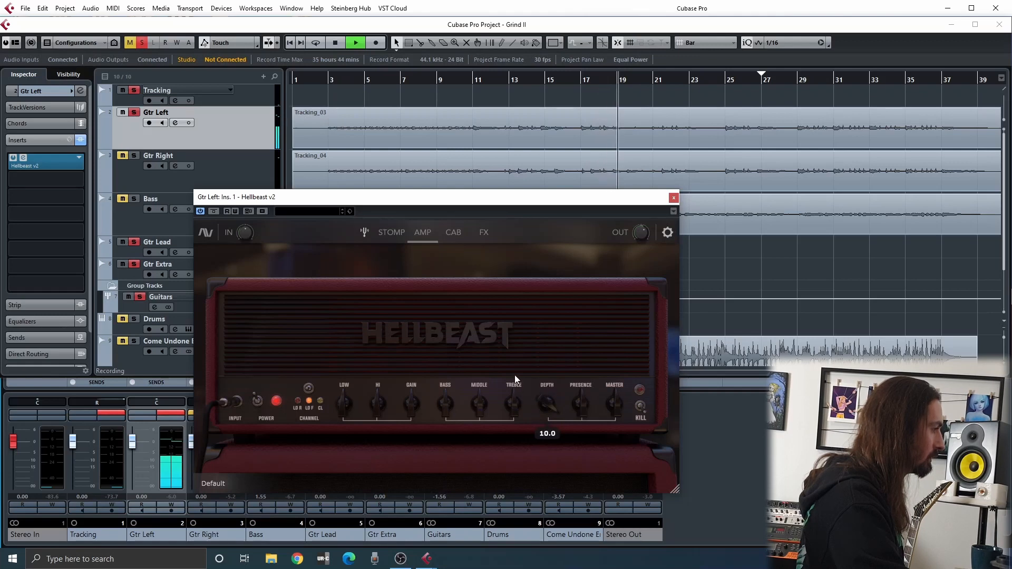
pyautogui.click(576, 404)
pyautogui.moveTo(574, 394); pyautogui.dragTo(569, 367)
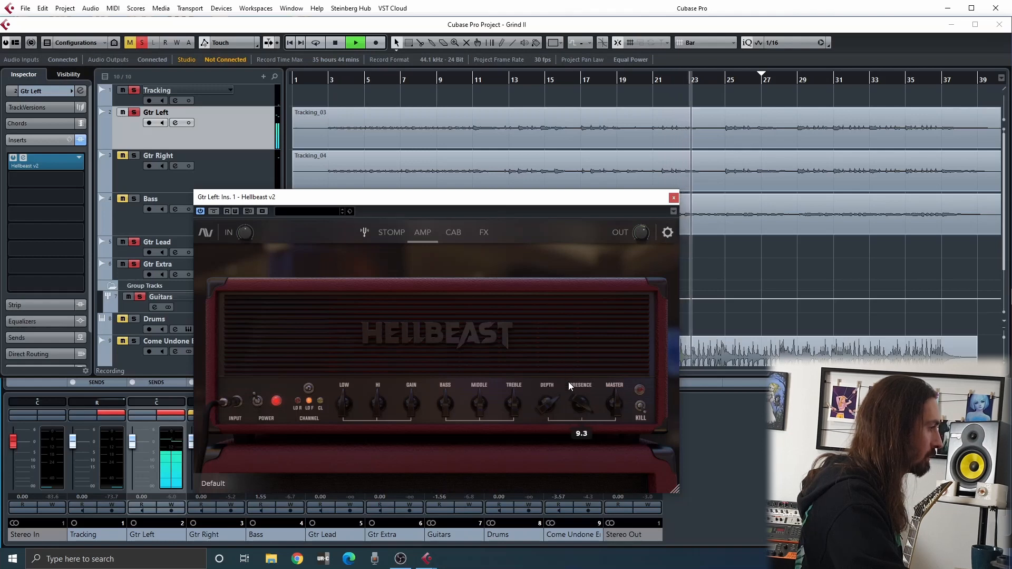
pyautogui.moveTo(568, 375); pyautogui.dragTo(570, 399)
# Compare the amp's sound with the Kill switch on and off during playback, and leave it switched on
pyautogui.click(640, 406)
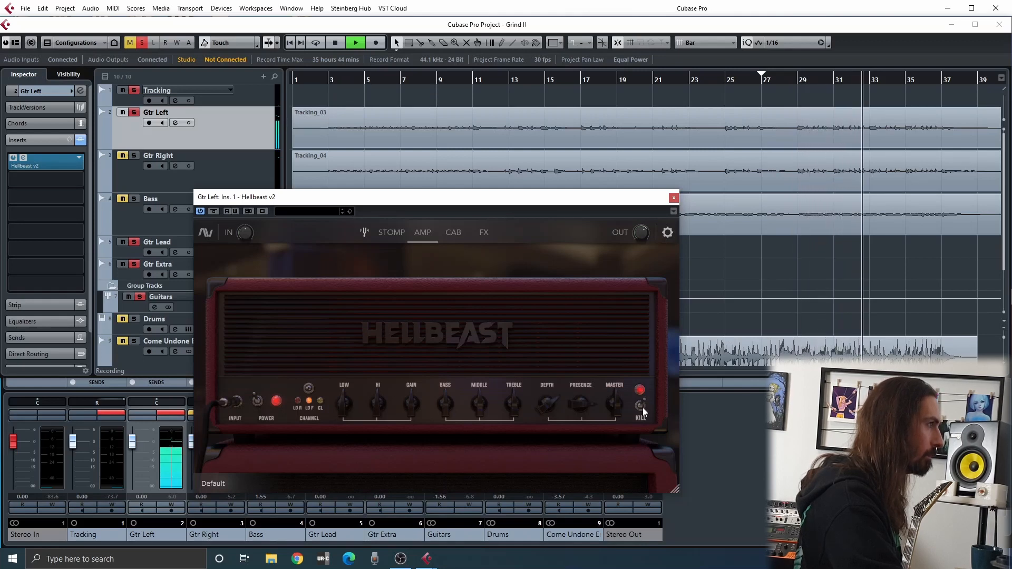
pyautogui.click(641, 406)
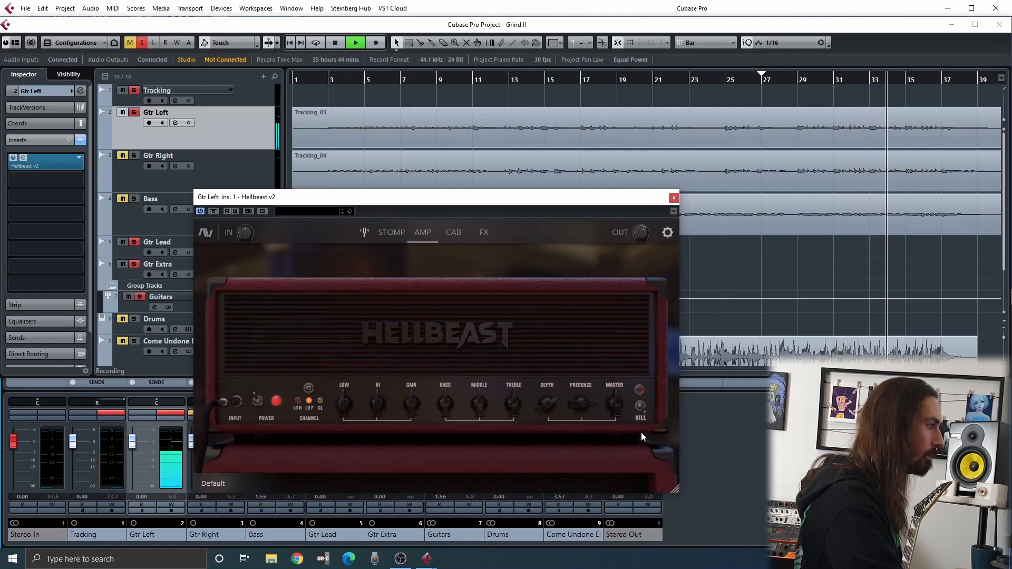
pyautogui.press('space')
pyautogui.moveTo(609, 409)
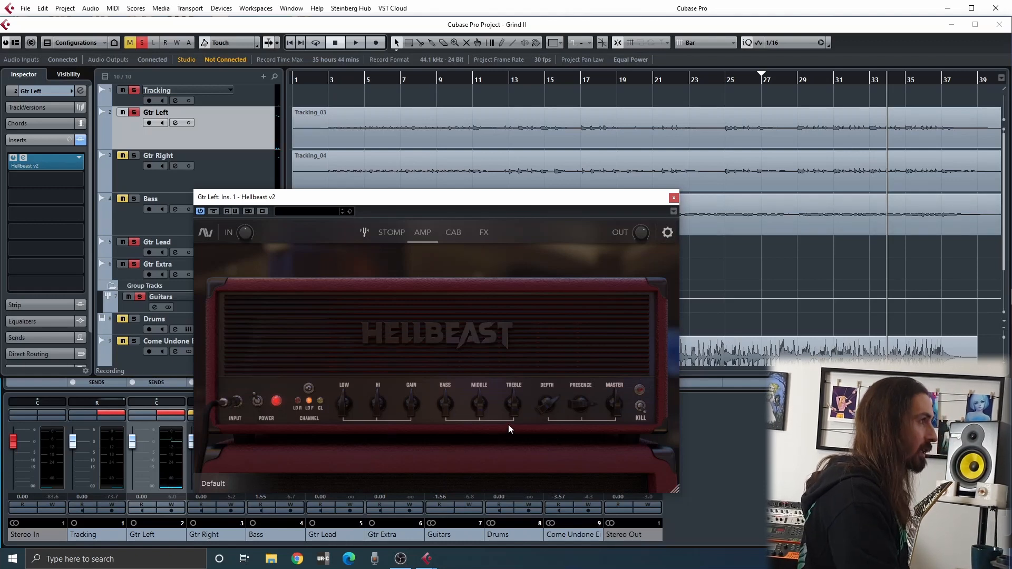
pyautogui.press('space')
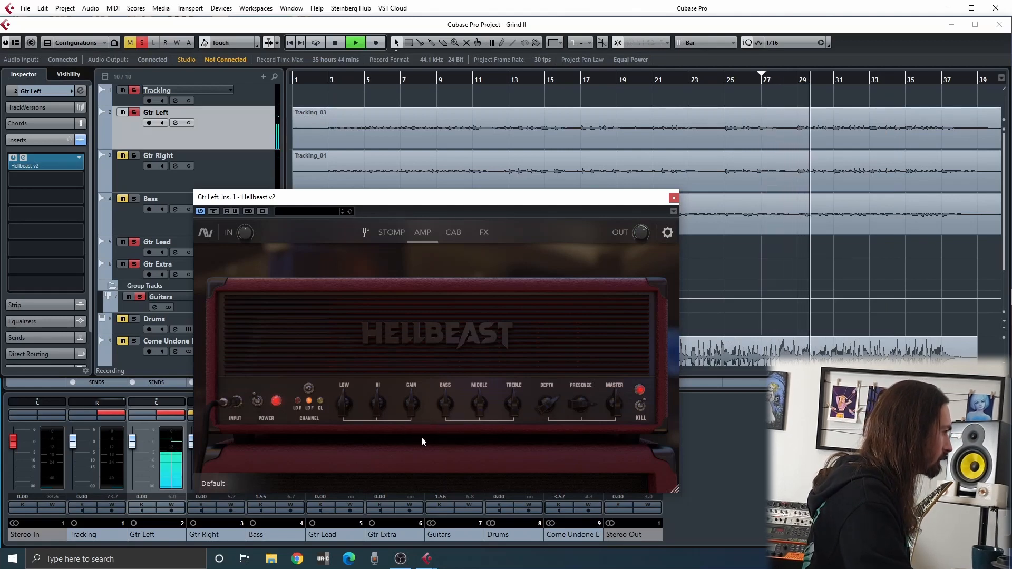
# Adjust the amp's Low, Hi and Gain by ear, restarting playback from the project start, and bring Hi to 4.5
pyautogui.moveTo(341, 407); pyautogui.dragTo(419, 440)
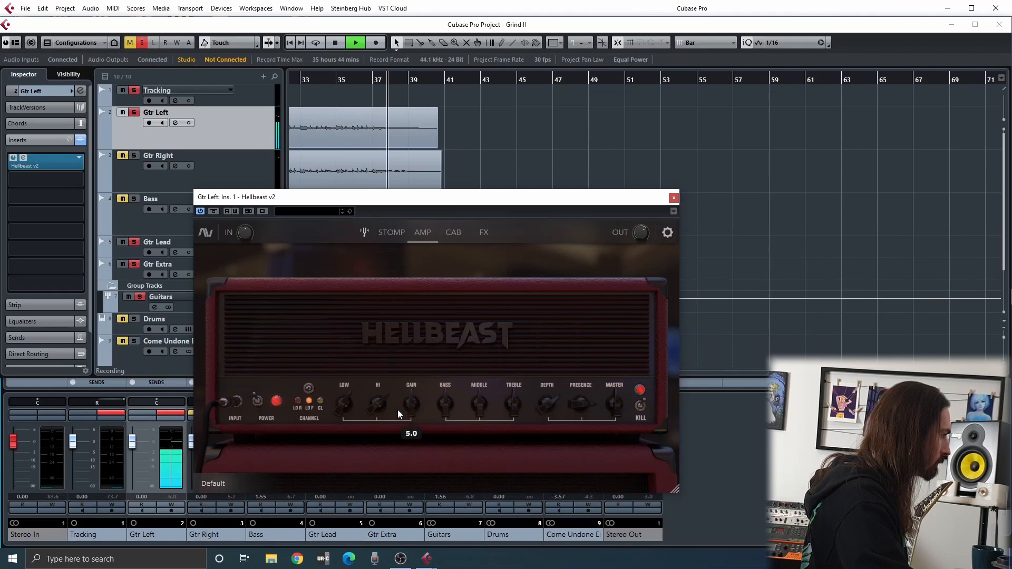
pyautogui.moveTo(375, 406); pyautogui.dragTo(378, 429)
pyautogui.press('.')
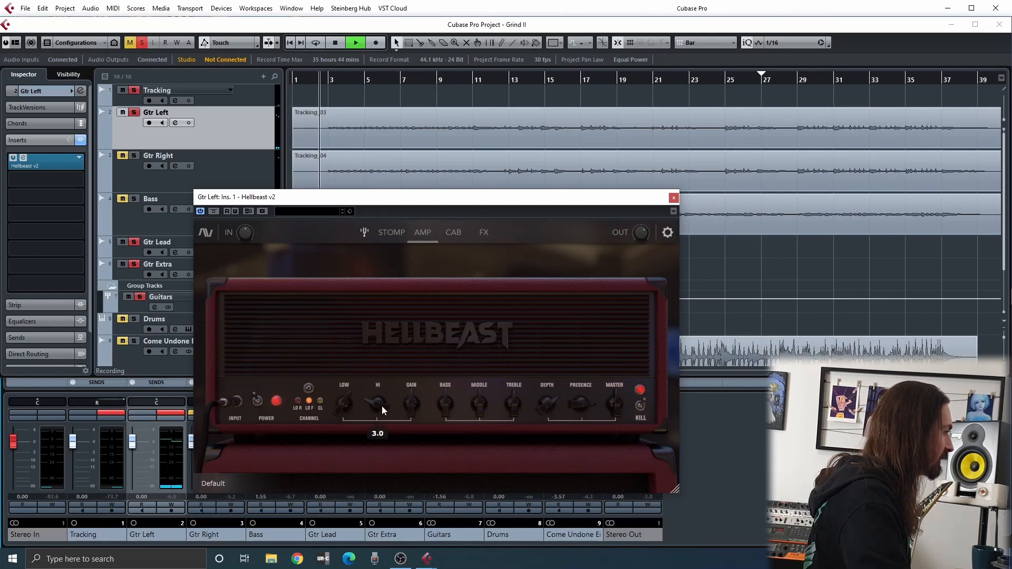
pyautogui.moveTo(381, 406); pyautogui.dragTo(335, 403)
pyautogui.moveTo(345, 455); pyautogui.dragTo(372, 404)
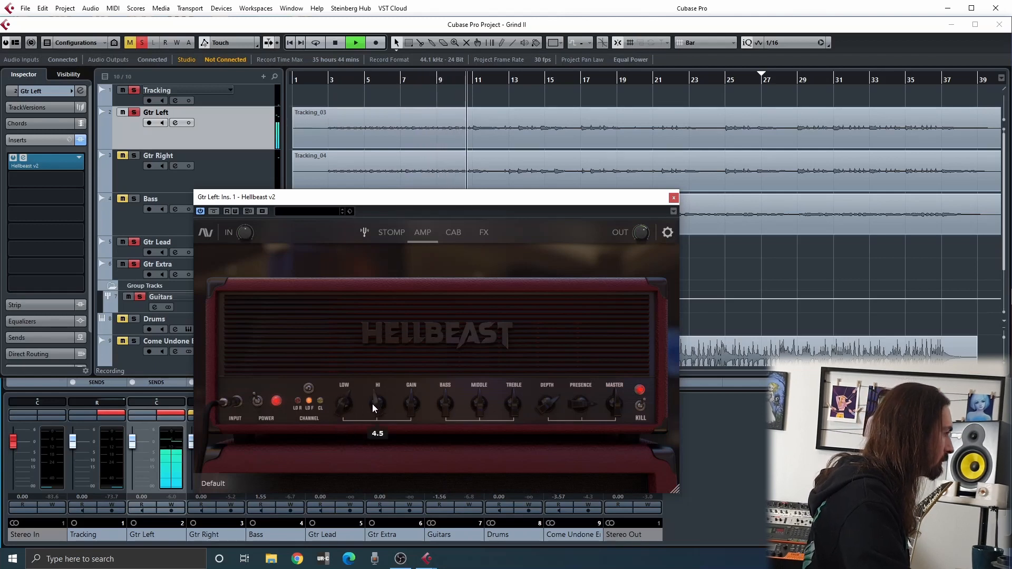
# Adjust the amp's Bass, Middle and Treble by ear while the guitar plays
pyautogui.moveTo(451, 409); pyautogui.dragTo(471, 373)
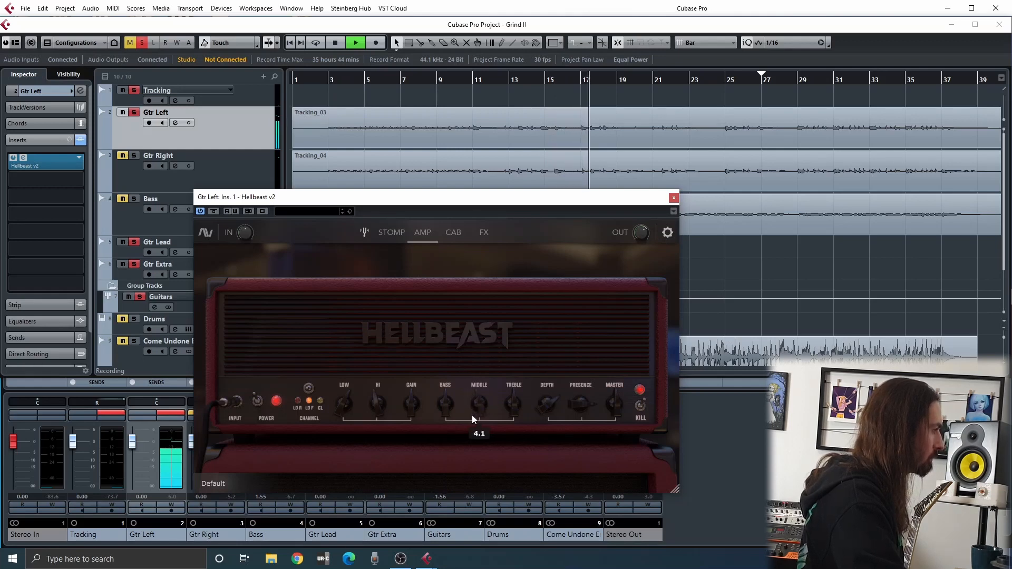
pyautogui.moveTo(470, 395); pyautogui.dragTo(505, 411)
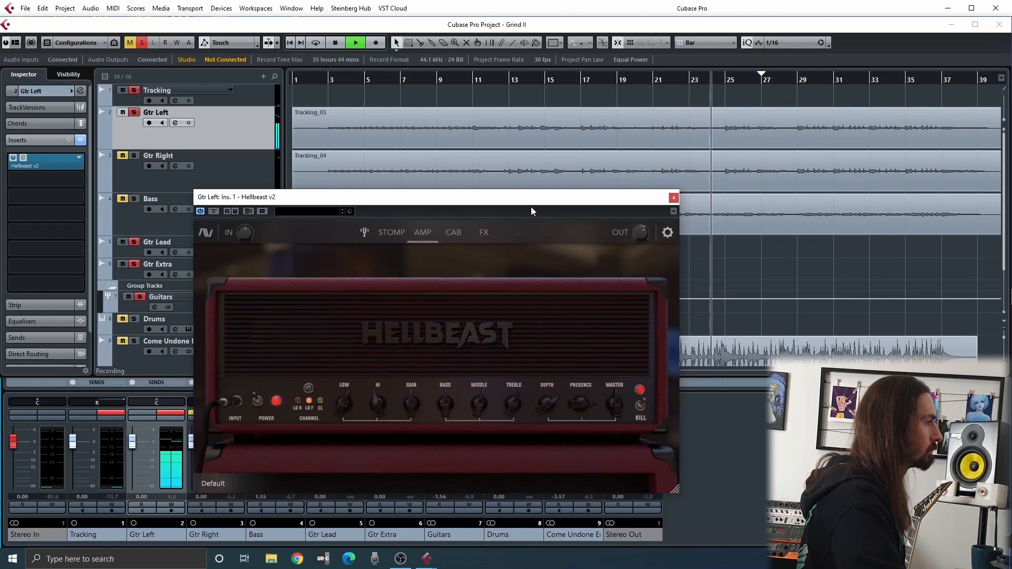
# Show the FX rack and audition the Delay with Sync on and the Verb during playback from bar 3, leaving both effects switched off
pyautogui.press('space')
pyautogui.click(451, 226)
pyautogui.click(495, 233)
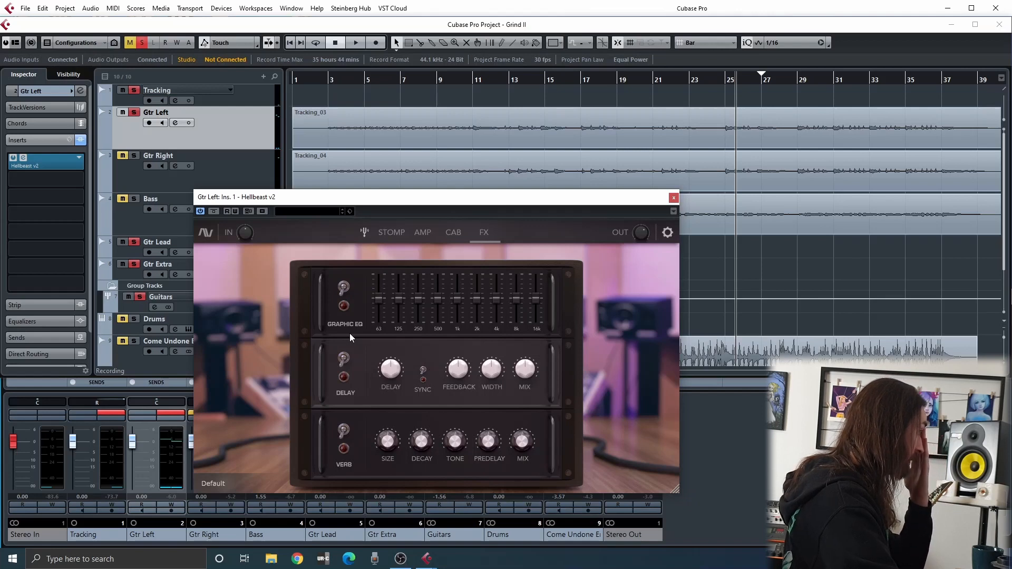
pyautogui.doubleClick(315, 81)
pyautogui.click(337, 366)
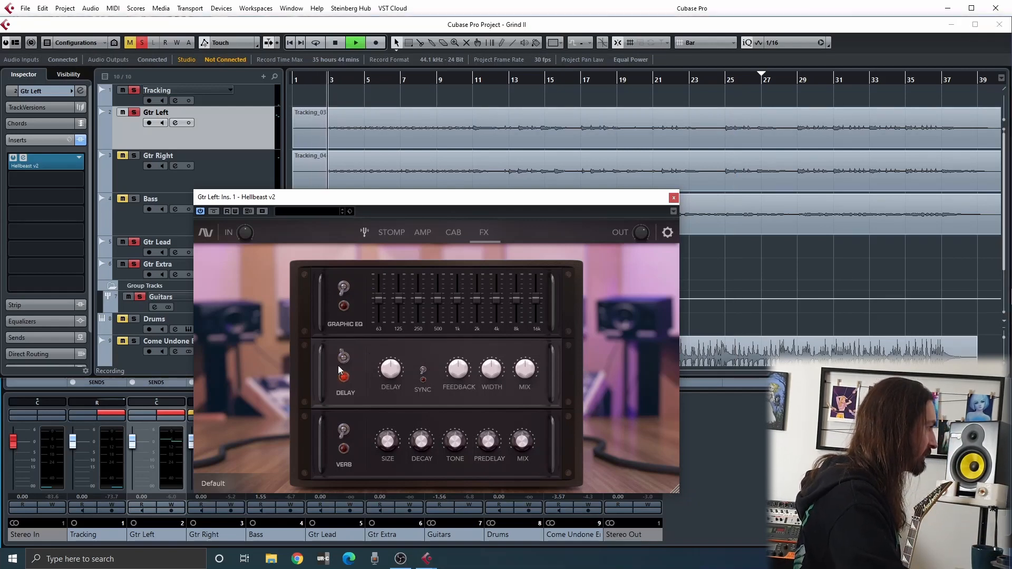
pyautogui.press('space')
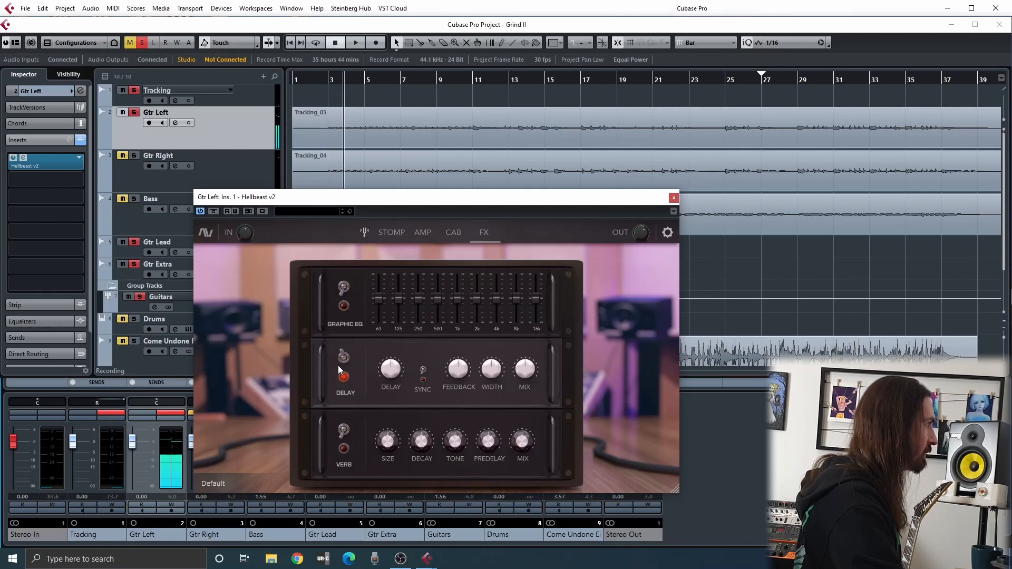
pyautogui.press('space')
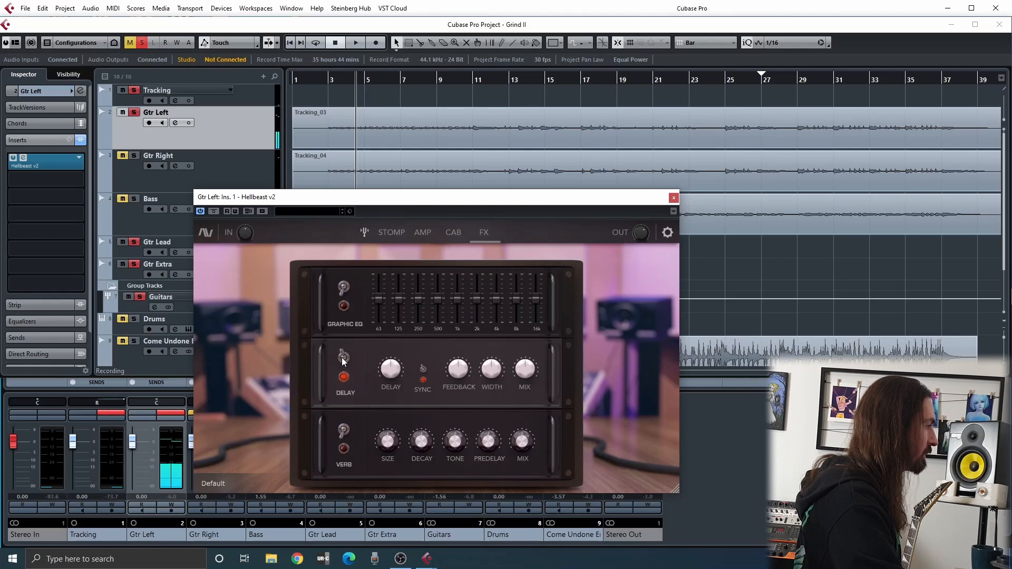
pyautogui.press('space')
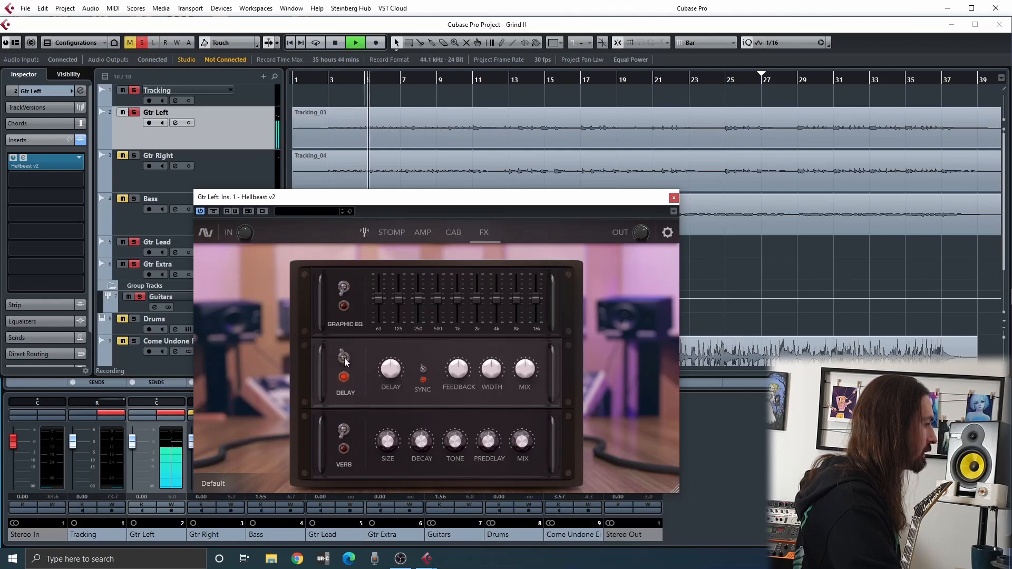
pyautogui.press('space')
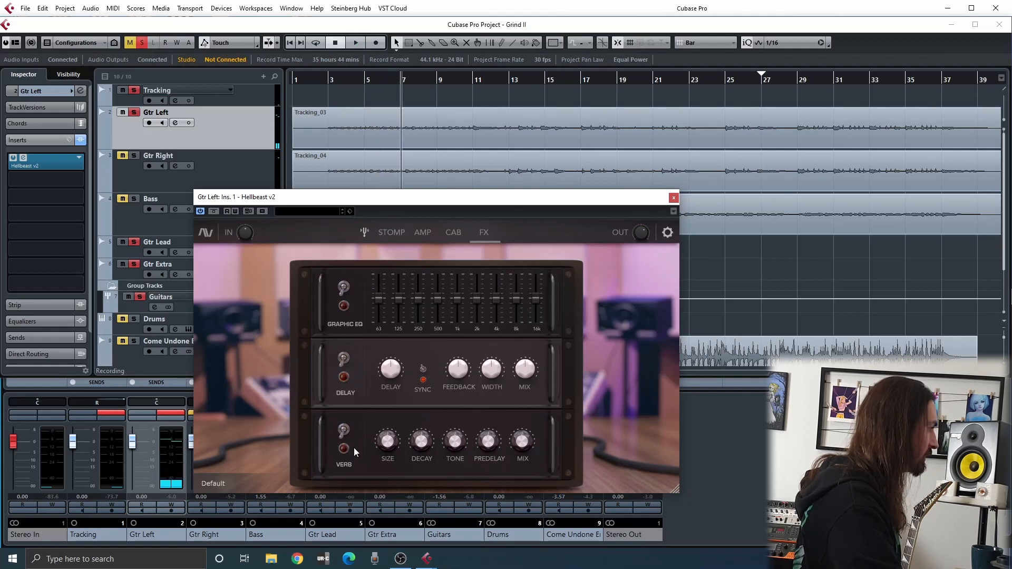
pyautogui.press('space')
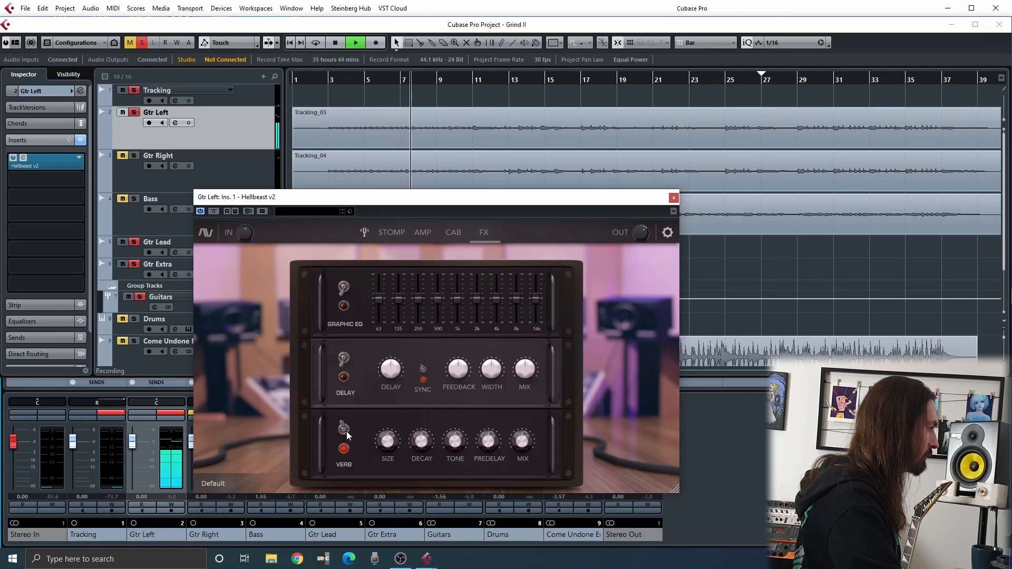
pyautogui.press('space')
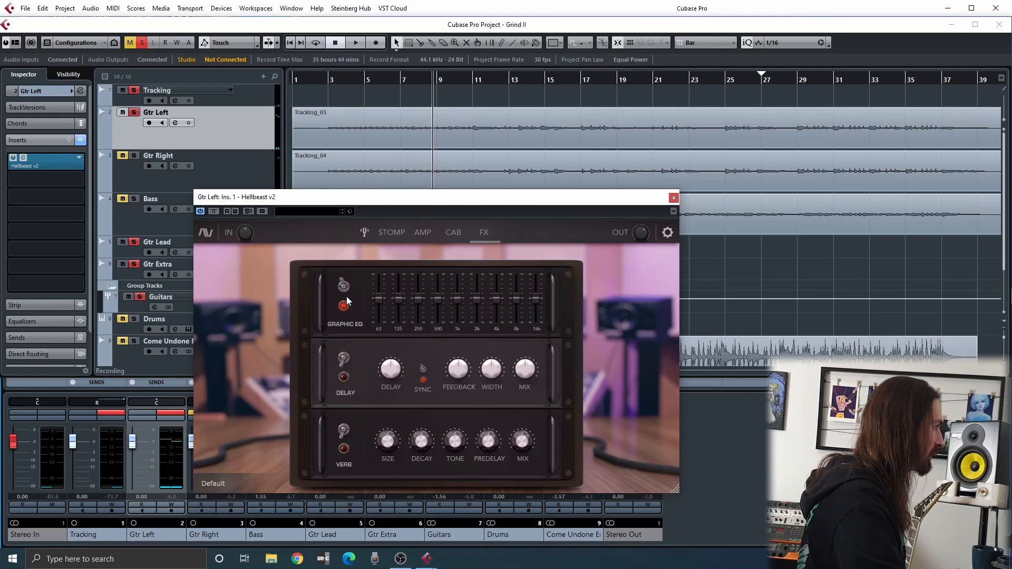
# Shape the graphic EQ by ear during playback, setting 1k to 5.1, 8k to 2.7 and 16k to -12.0, and cutting 63
pyautogui.press('space')
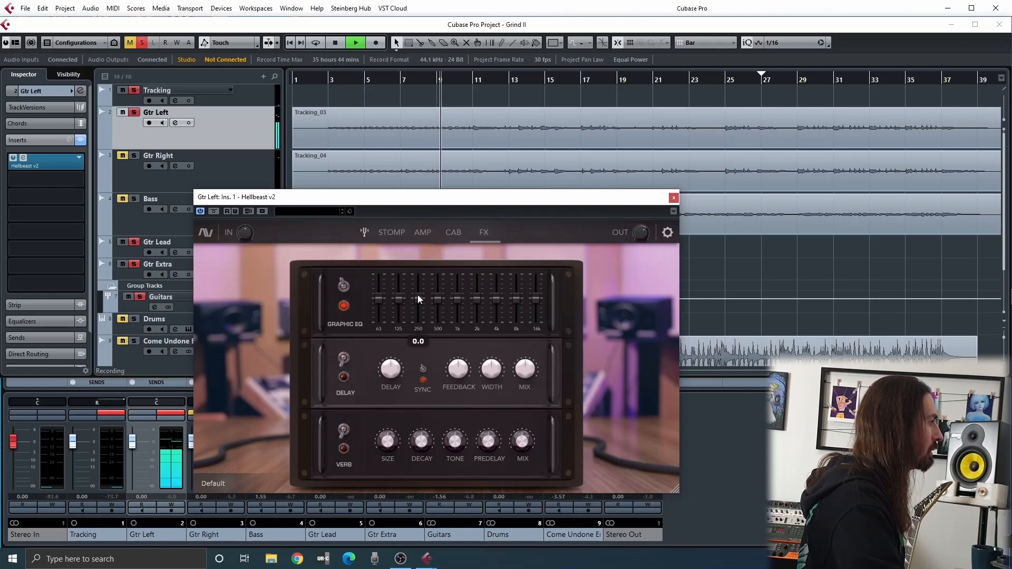
pyautogui.moveTo(457, 286); pyautogui.dragTo(535, 331)
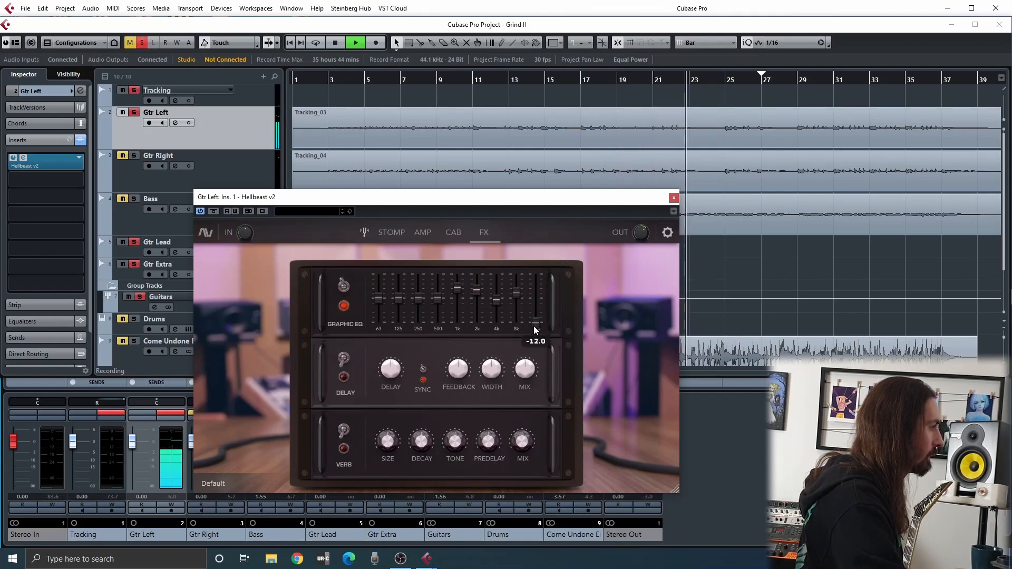
pyautogui.moveTo(439, 299); pyautogui.dragTo(373, 322)
pyautogui.click(384, 300)
# Compare the guitar with the graphic EQ off and on, restarting playback from the project start, and leave the EQ on
pyautogui.click(344, 287)
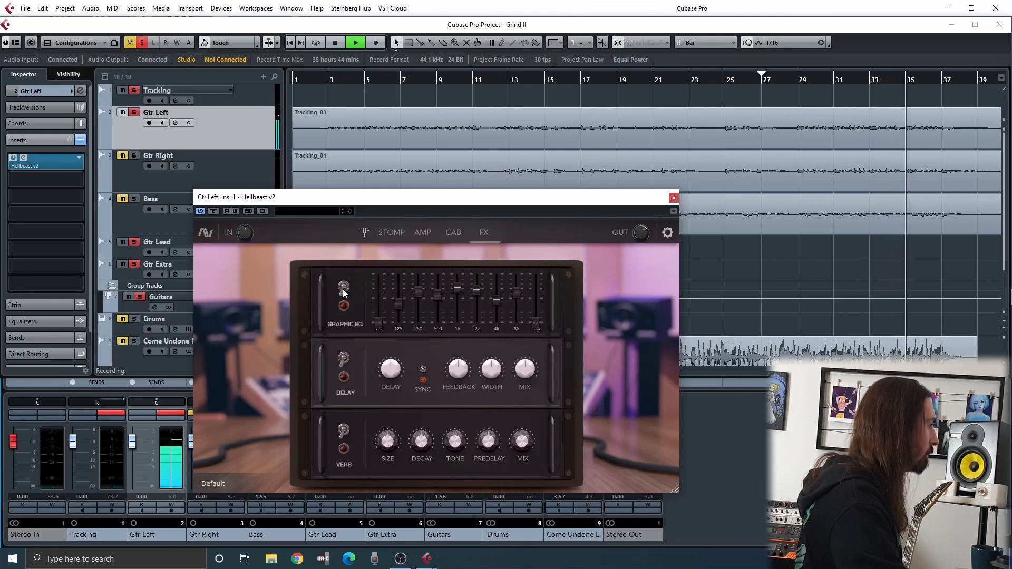
pyautogui.click(343, 288)
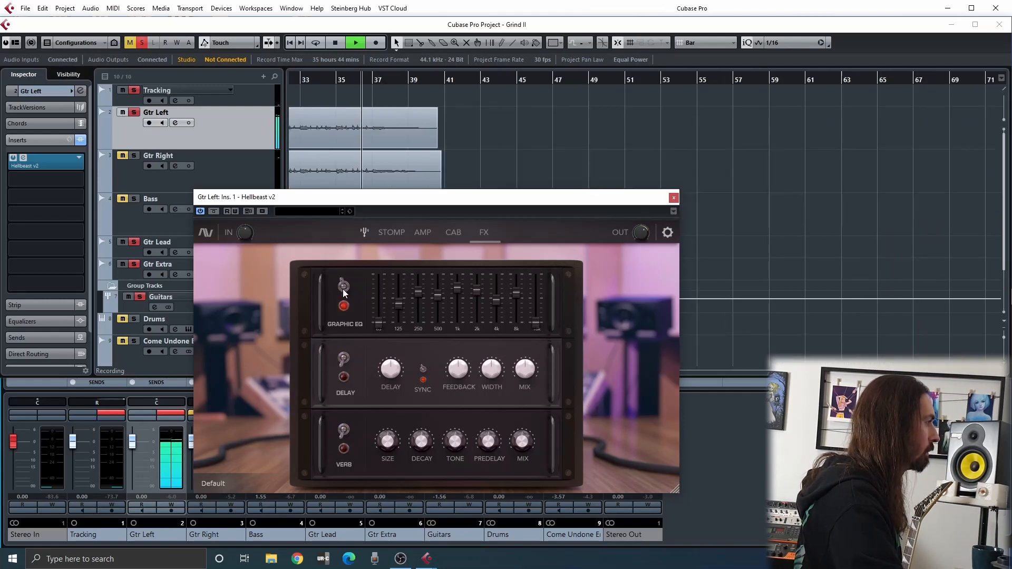
pyautogui.press('space')
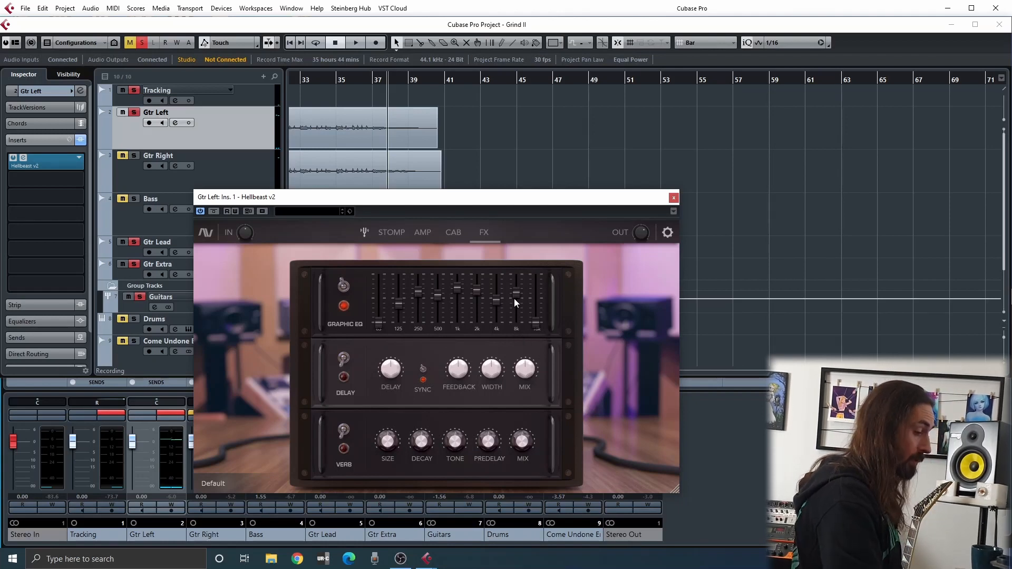
pyautogui.press('.')
pyautogui.press('space')
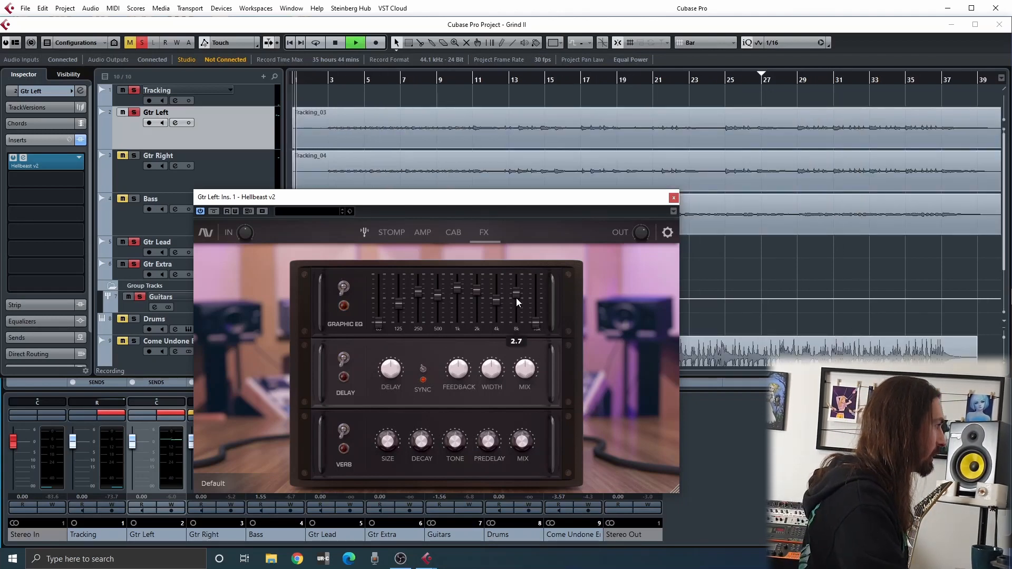
pyautogui.moveTo(458, 296)
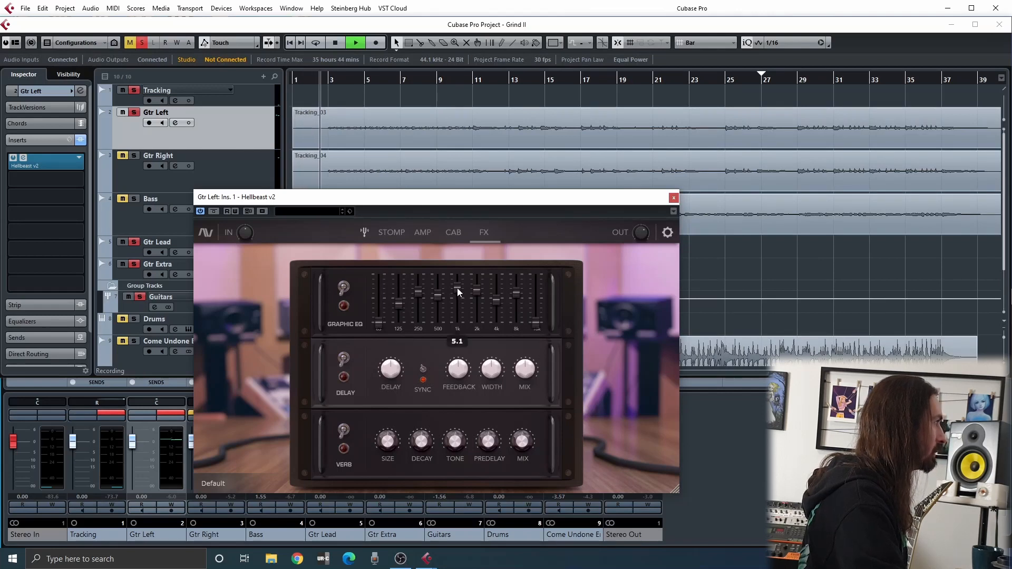
pyautogui.click(343, 288)
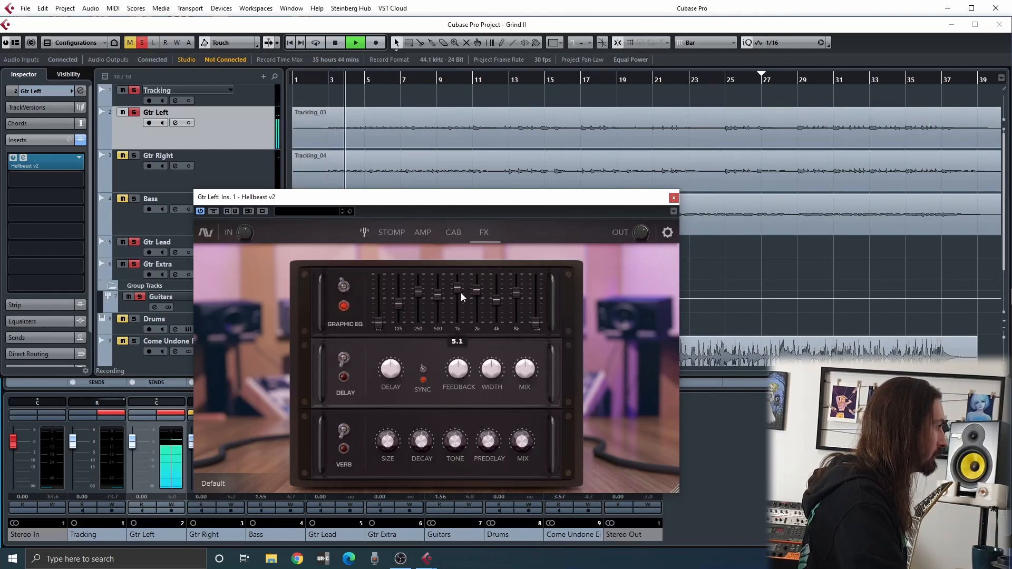
# Refine the graphic EQ by ear, bringing 250 to -0.5, cutting 1k, easing 2k and 8k down and raising 4k
pyautogui.moveTo(476, 293)
pyautogui.moveTo(476, 293); pyautogui.dragTo(517, 299)
pyautogui.moveTo(418, 294); pyautogui.dragTo(417, 300)
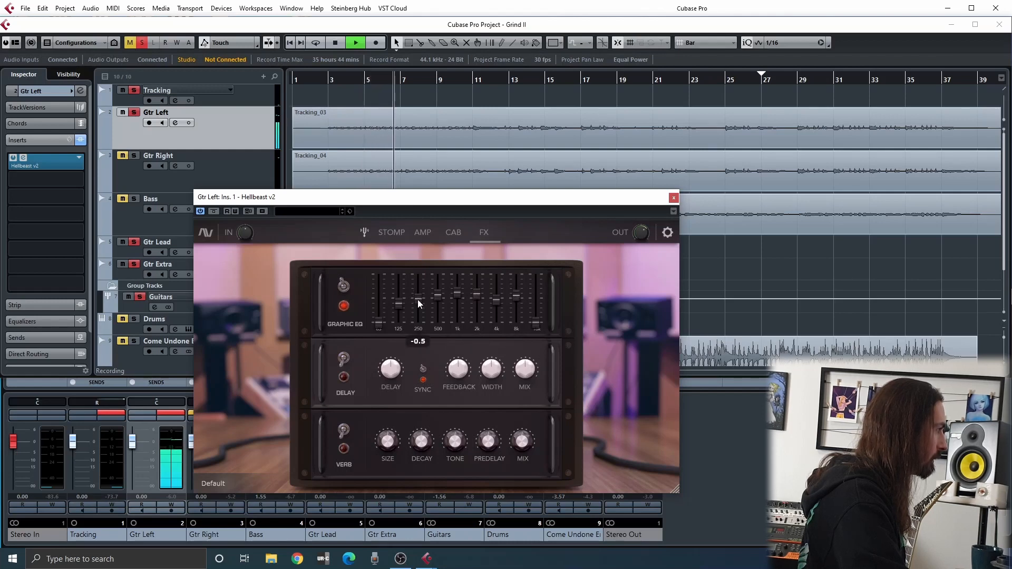
pyautogui.moveTo(457, 294)
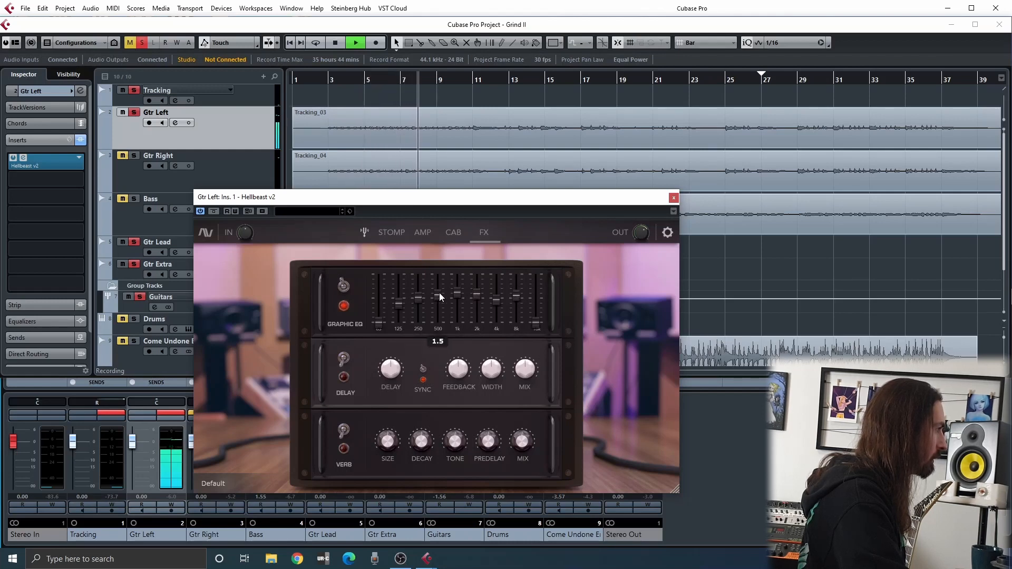
pyautogui.moveTo(438, 293); pyautogui.dragTo(477, 300)
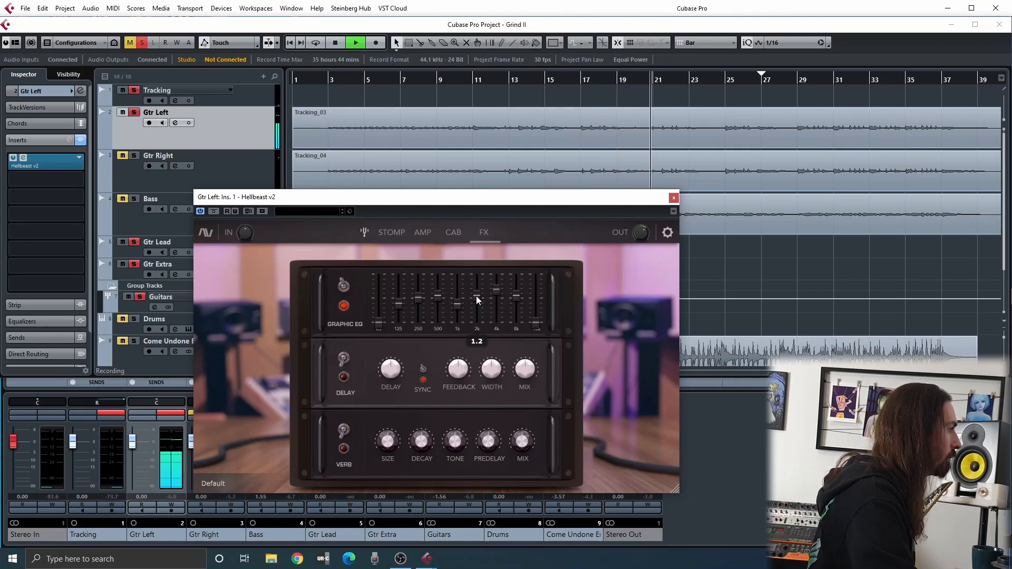
pyautogui.click(344, 286)
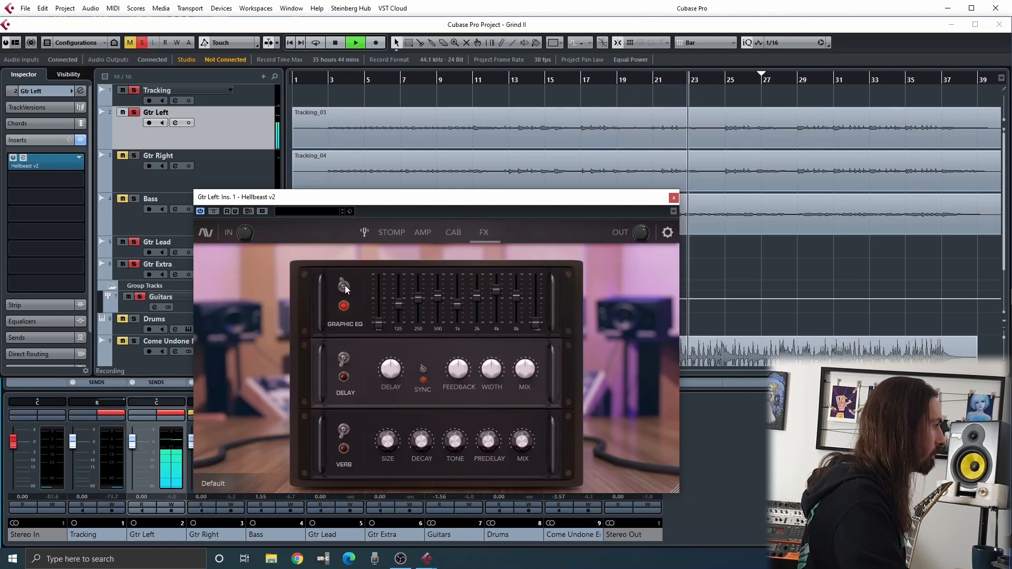
pyautogui.press('space')
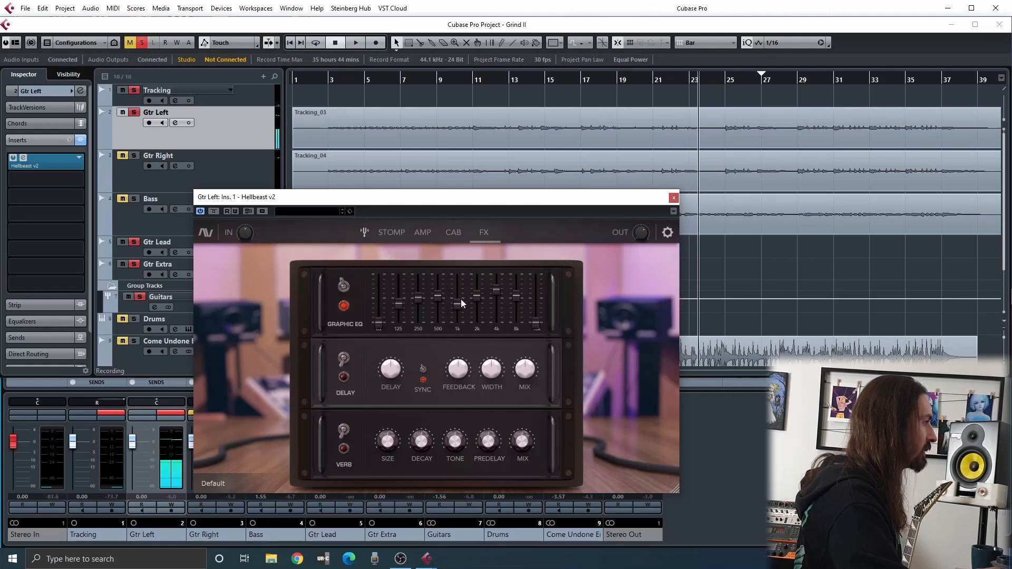
# Review the plug-in's Stomp, Amp and Cab sections while the guitar plays, then stop playback and close the plug-in
pyautogui.press('space')
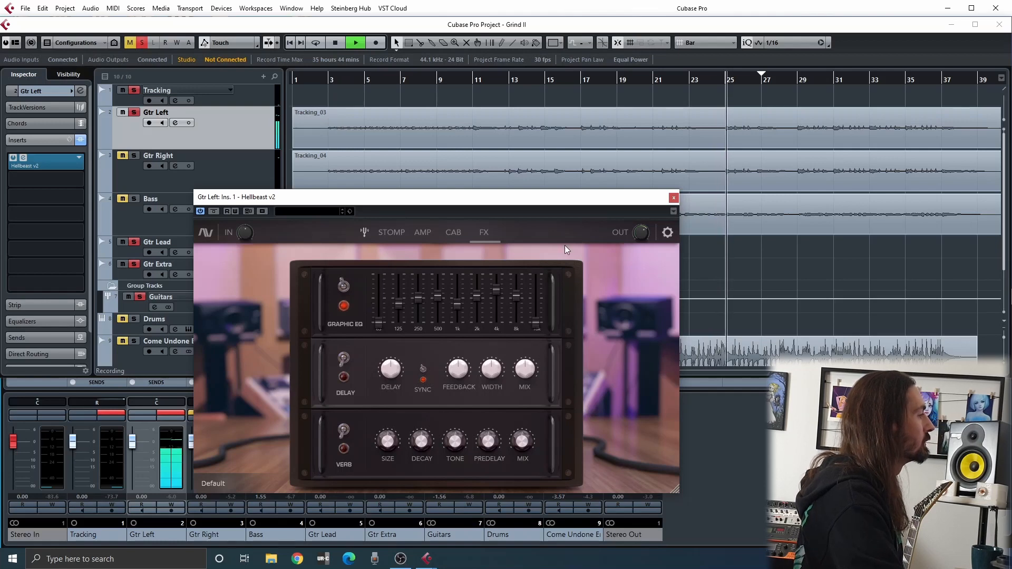
pyautogui.click(392, 234)
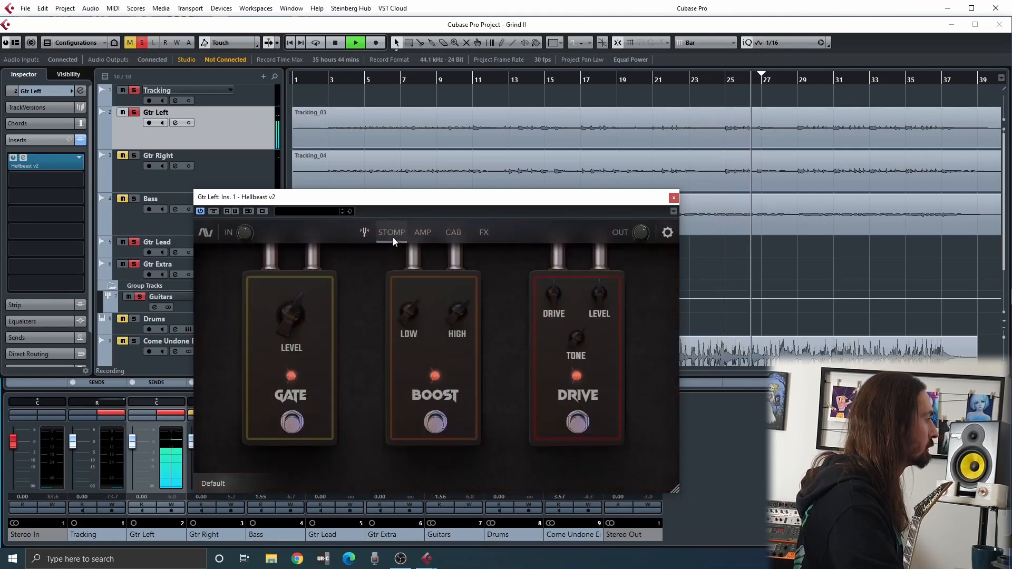
pyautogui.click(432, 236)
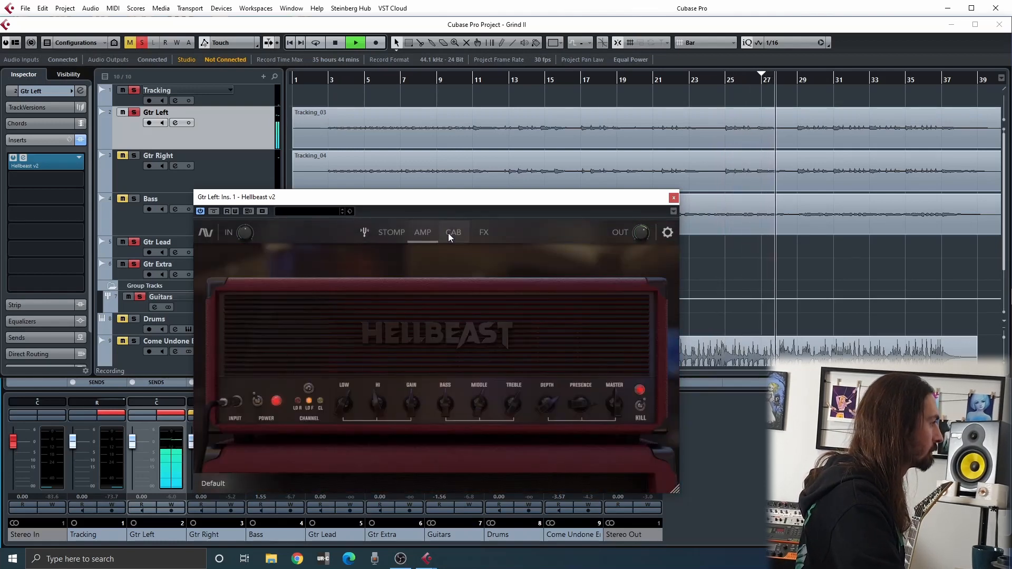
pyautogui.click(454, 232)
pyautogui.press('space')
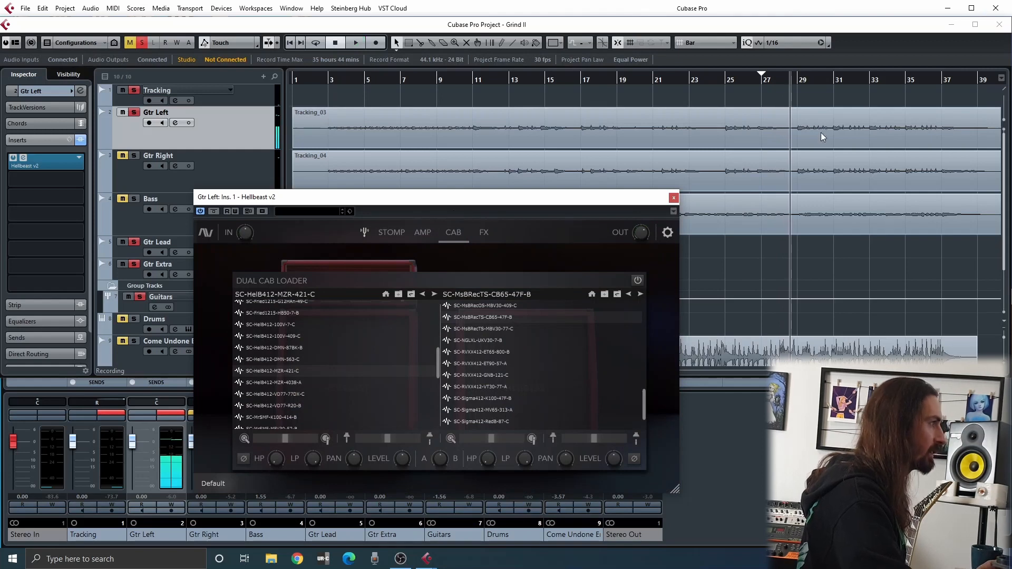
pyautogui.click(674, 198)
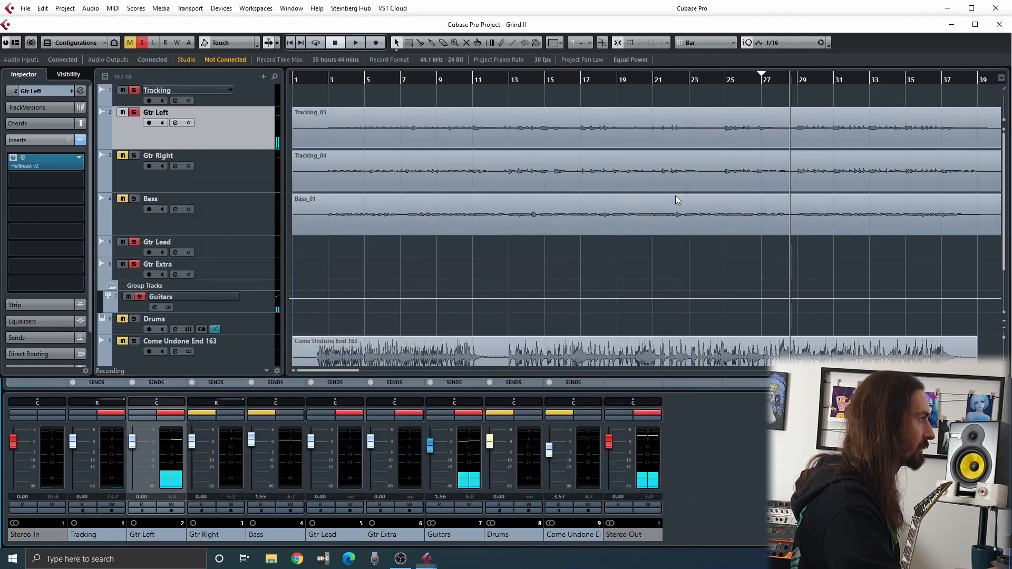
# Copy the Hellbeast v2 insert from Gtr Left to Gtr Right in the MixConsole, and return the playhead to bar 3
pyautogui.click(321, 85)
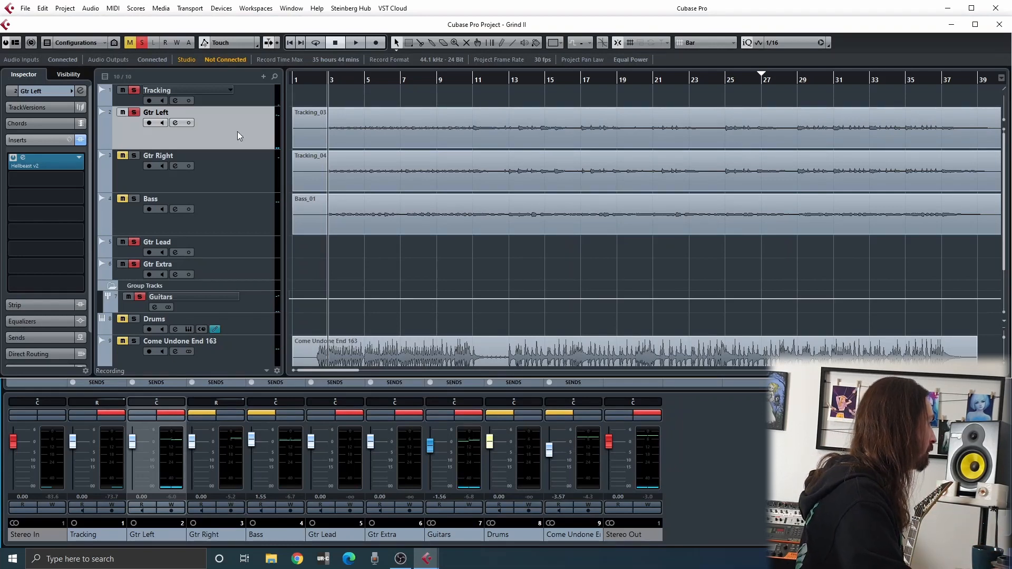
pyautogui.click(700, 422)
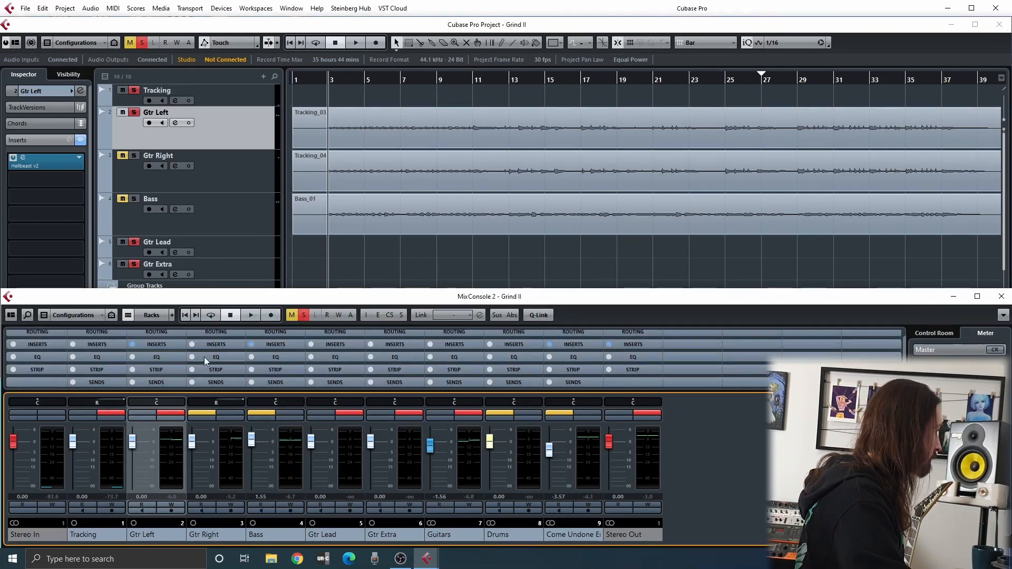
pyautogui.click(162, 345)
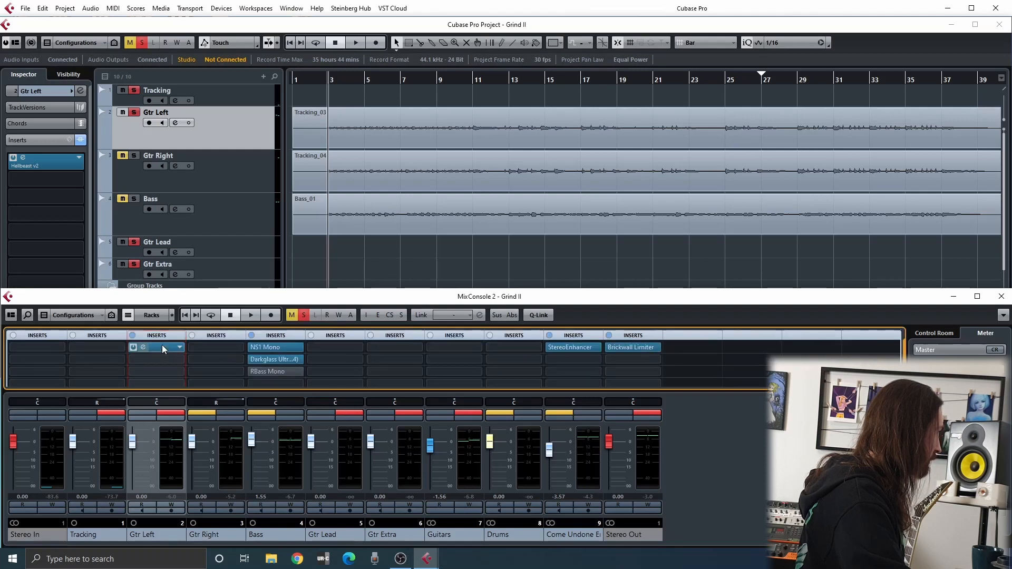
pyautogui.click(150, 348)
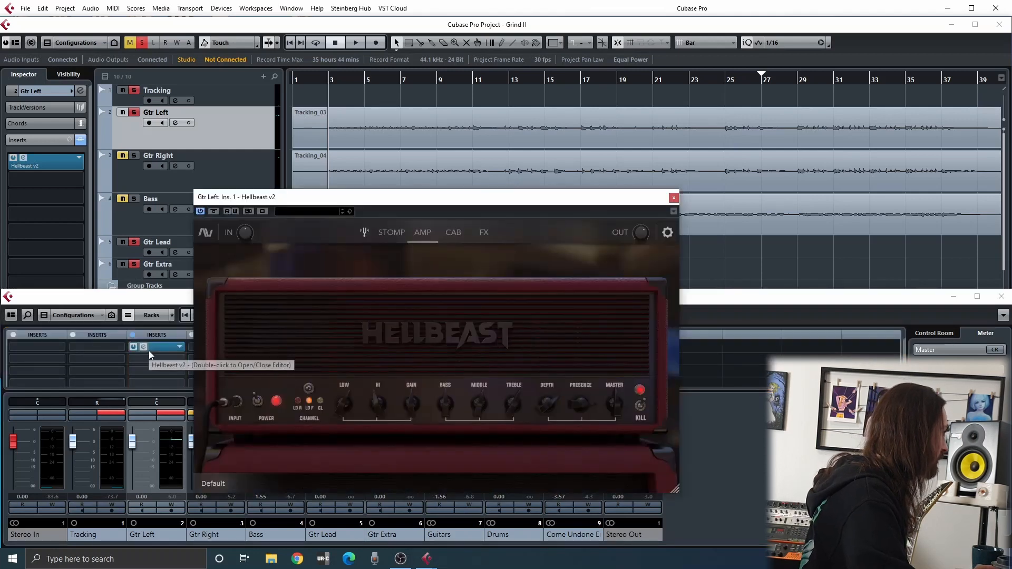
pyautogui.moveTo(343, 197); pyautogui.dragTo(631, 139)
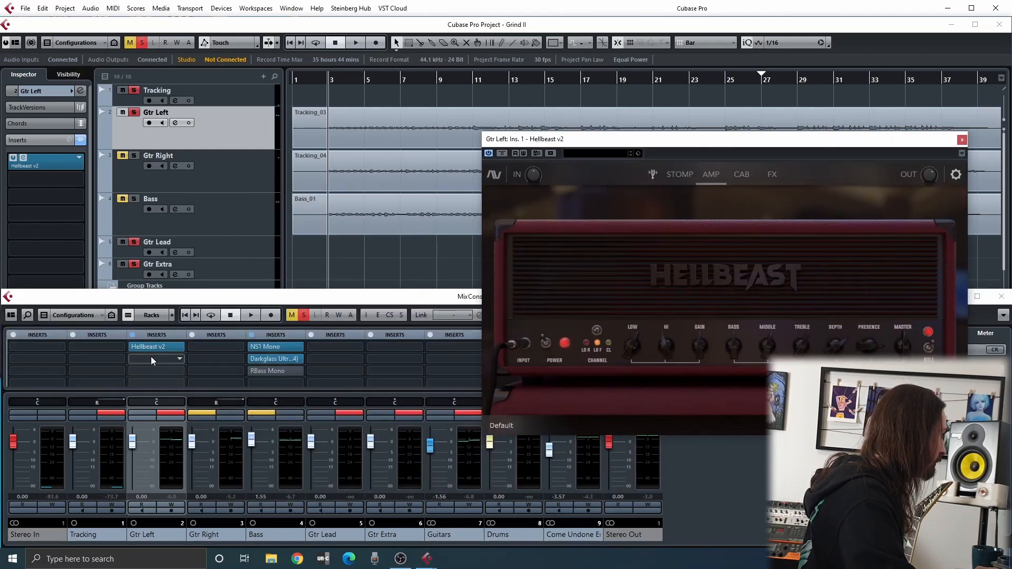
pyautogui.moveTo(153, 347); pyautogui.dragTo(200, 347)
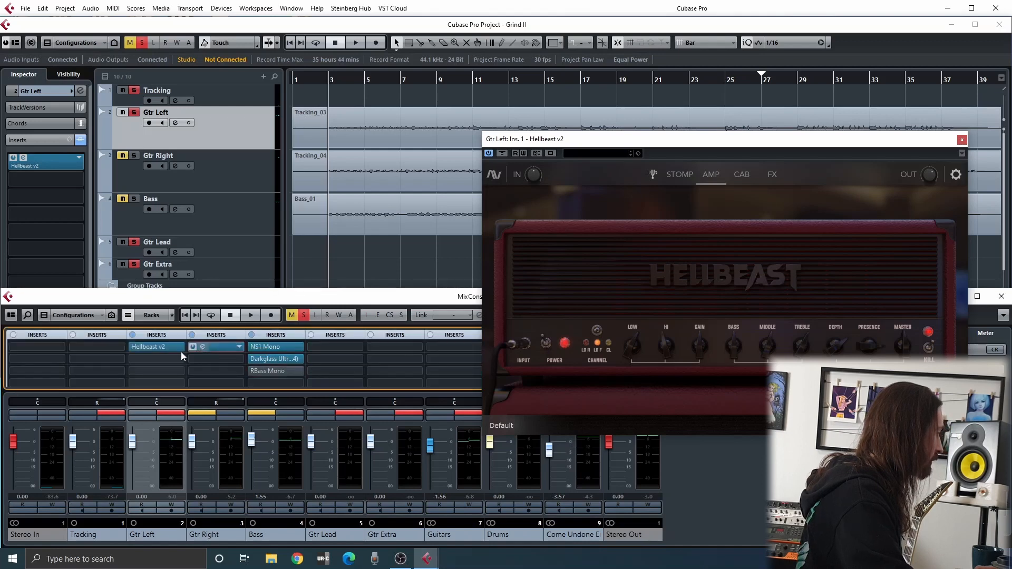
pyautogui.click(961, 141)
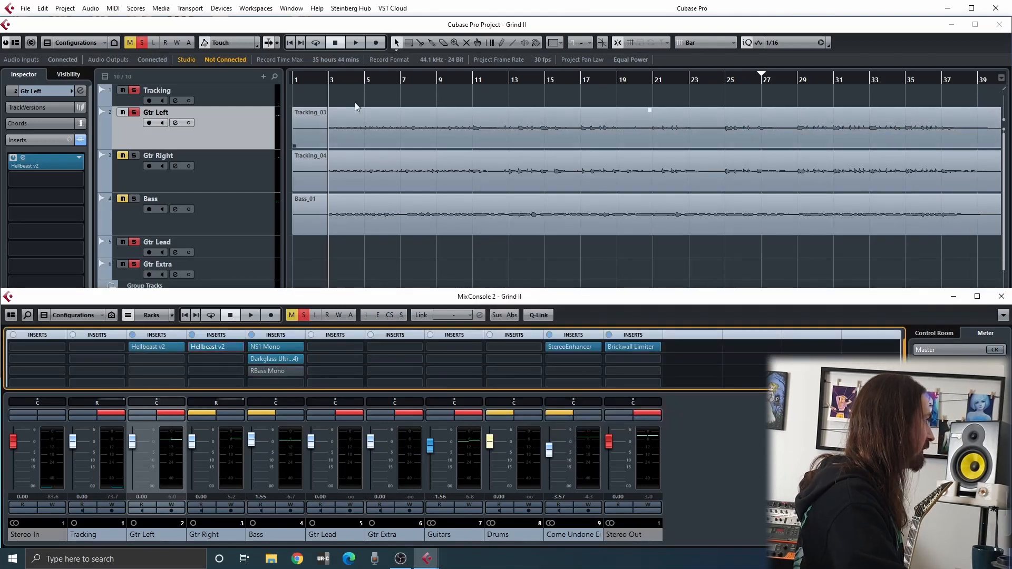
# Clear the solo on the Gtr Left track and the Guitars group
pyautogui.click(308, 251)
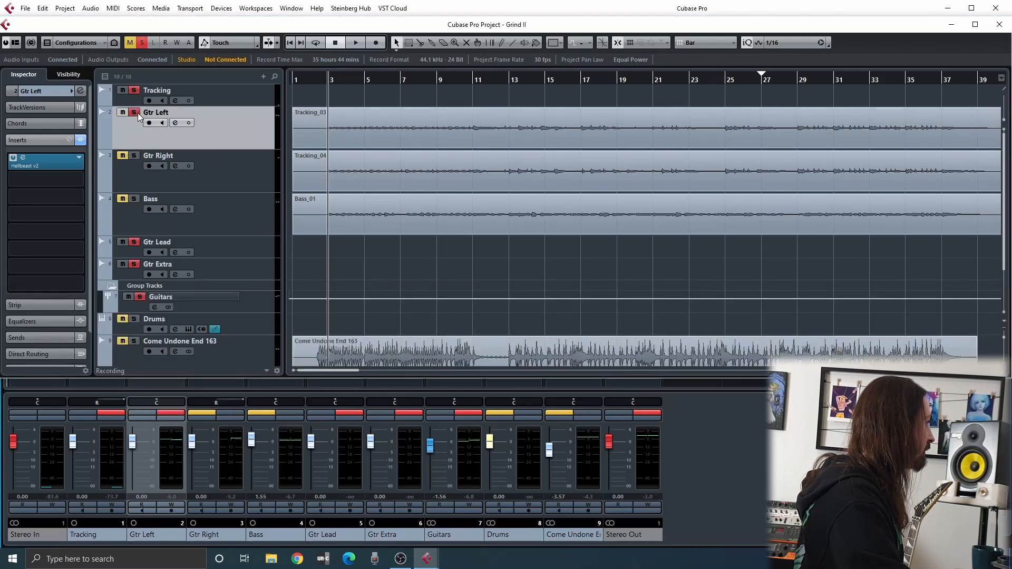
pyautogui.click(466, 414)
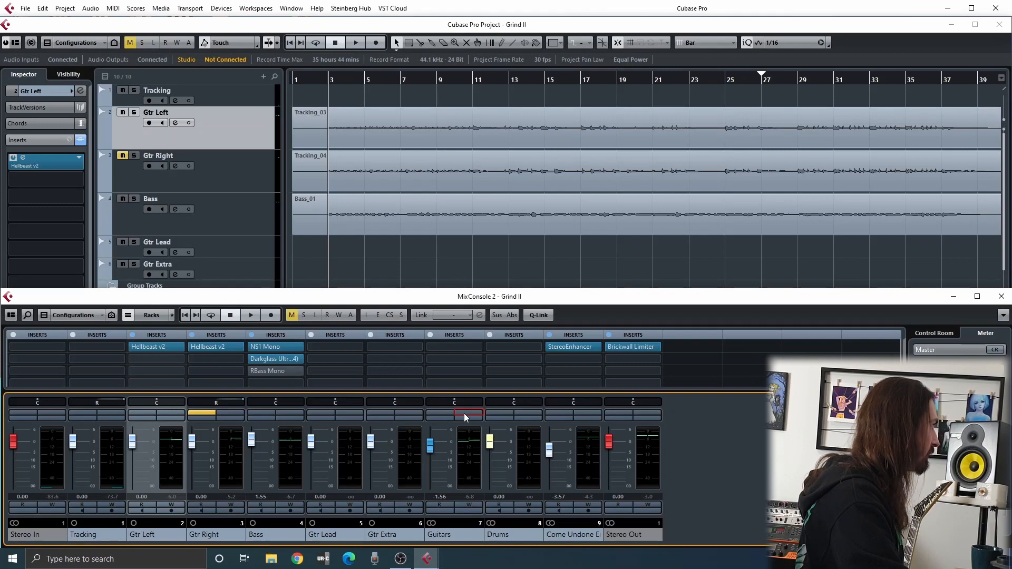
# Unmute Gtr Right, pan Gtr Left to the left, and audition both guitars through the soloed Guitars group
pyautogui.click(122, 157)
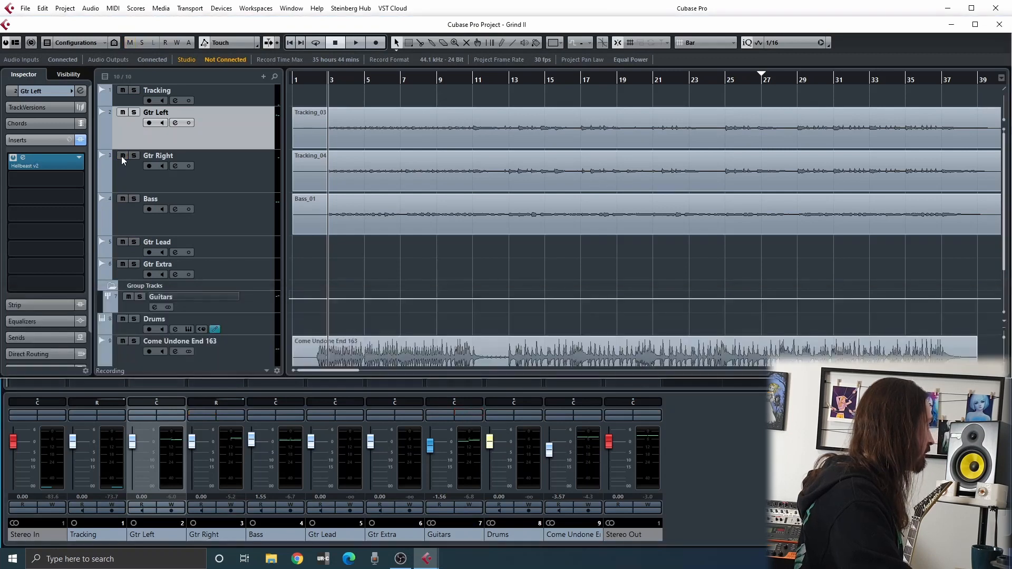
pyautogui.click(473, 416)
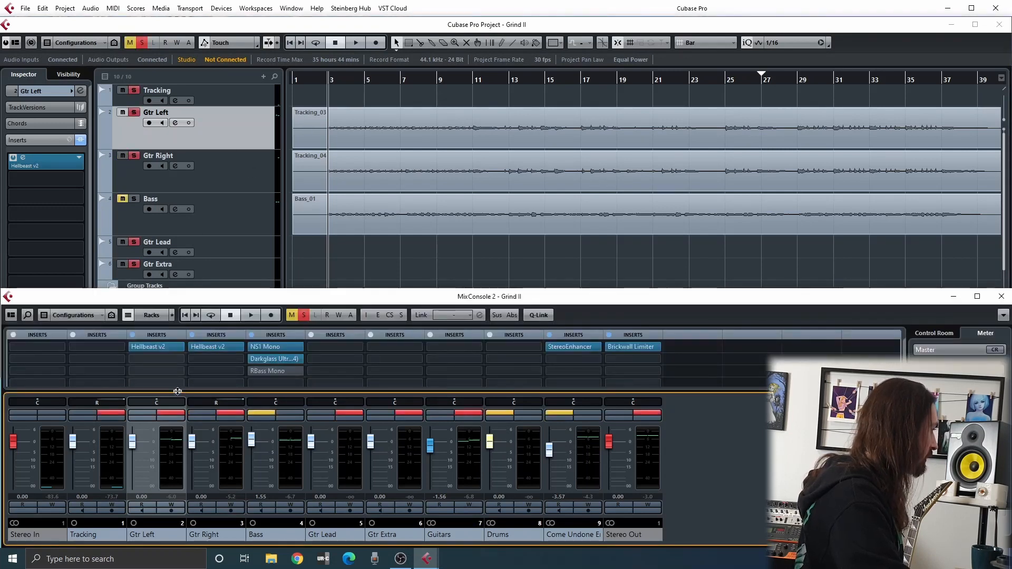
pyautogui.click(312, 82)
pyautogui.press('space')
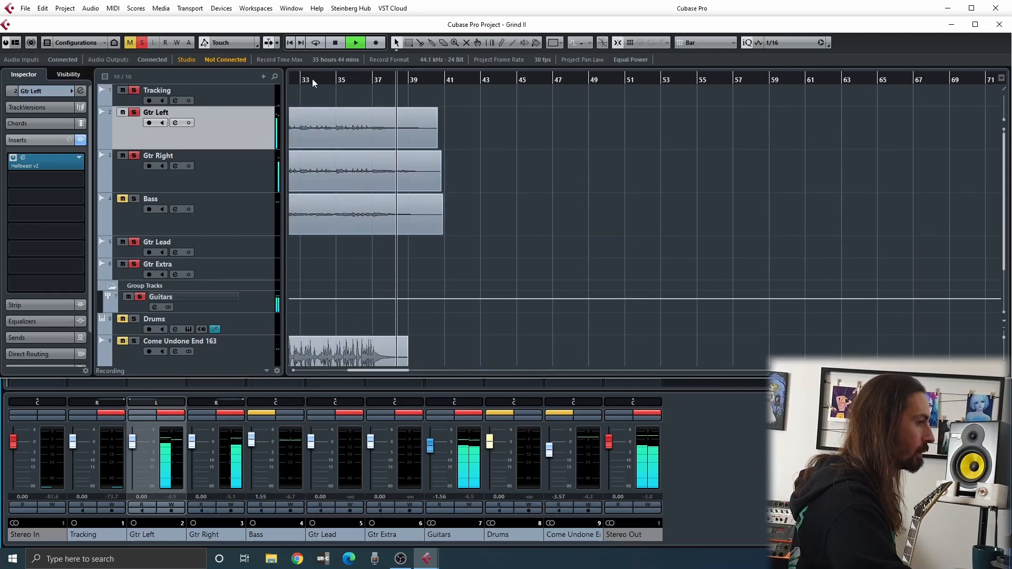
pyautogui.press('space')
pyautogui.hotkey('shift', 'f')
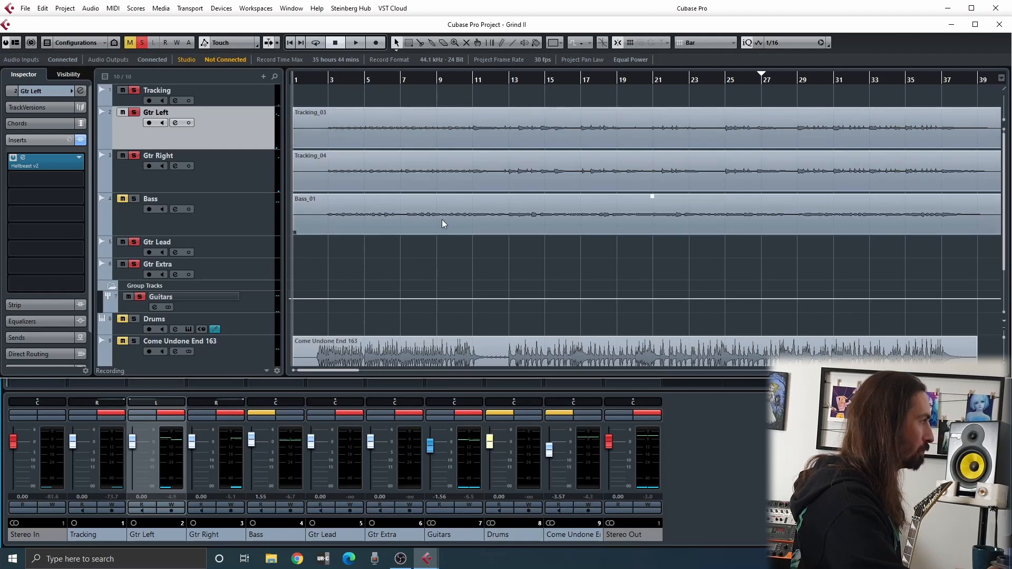
# Clear the solo on the Guitars group and play the full mix from bar 2
pyautogui.click(478, 414)
pyautogui.click(301, 258)
pyautogui.click(348, 208)
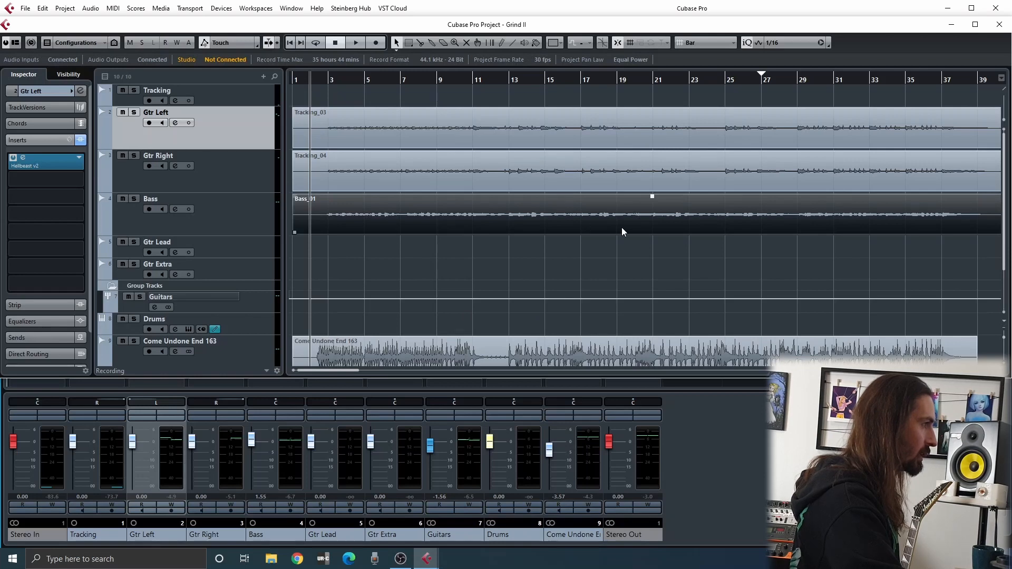
pyautogui.click(457, 271)
pyautogui.press('space')
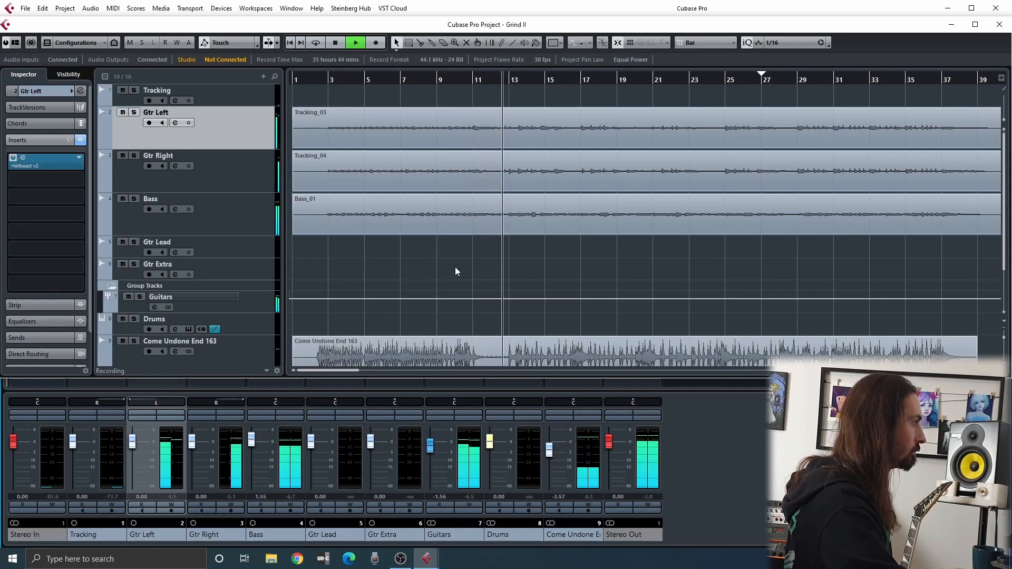
pyautogui.scroll(-2, 457, 269)
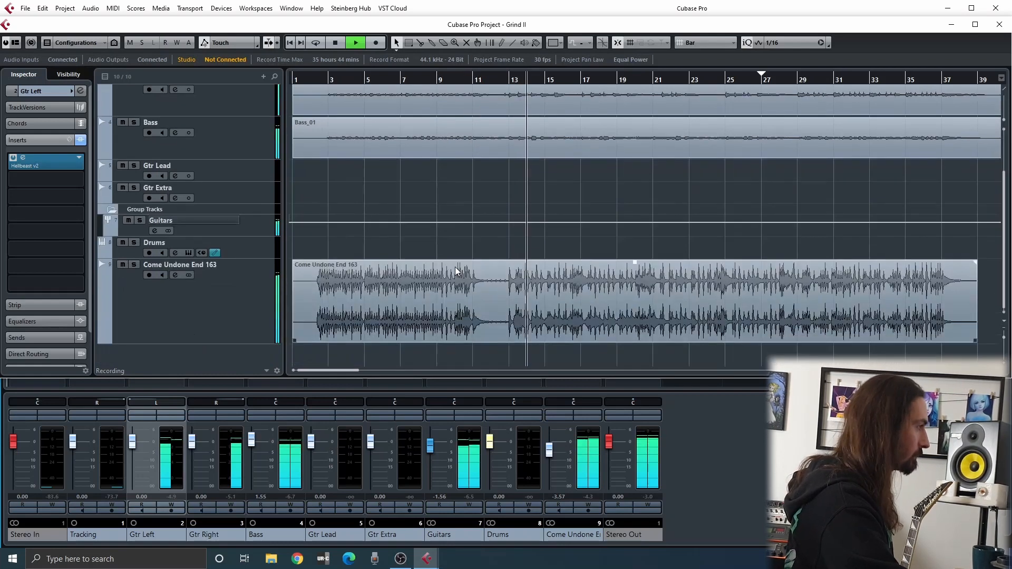
pyautogui.scroll(2, 457, 271)
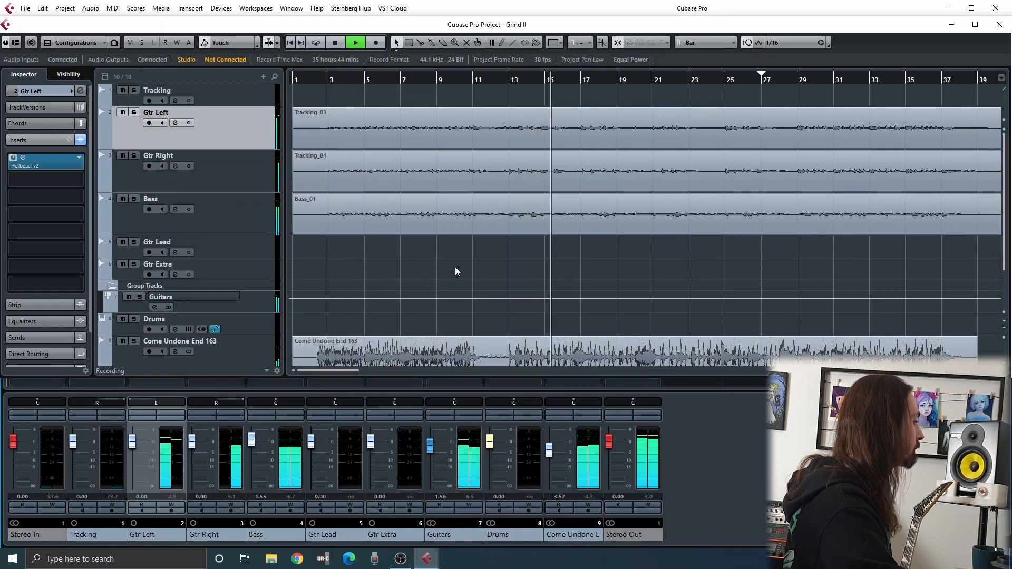
# Open Hellbeast v2 on Gtr Left and review its Cab, FX, Amp and Stomp sections during playback, then stop the mix
pyautogui.click(42, 165)
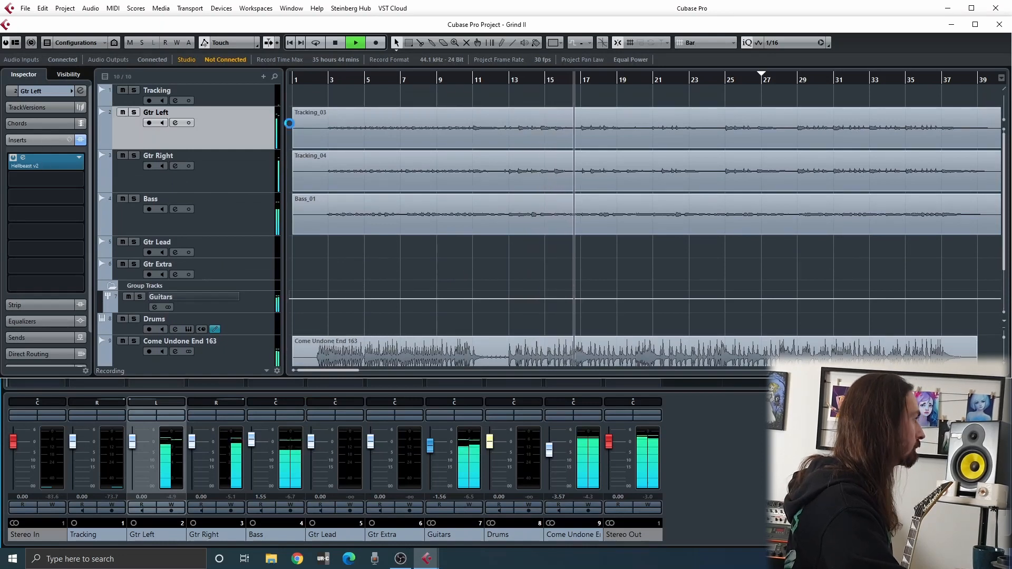
pyautogui.moveTo(773, 141); pyautogui.dragTo(403, 117)
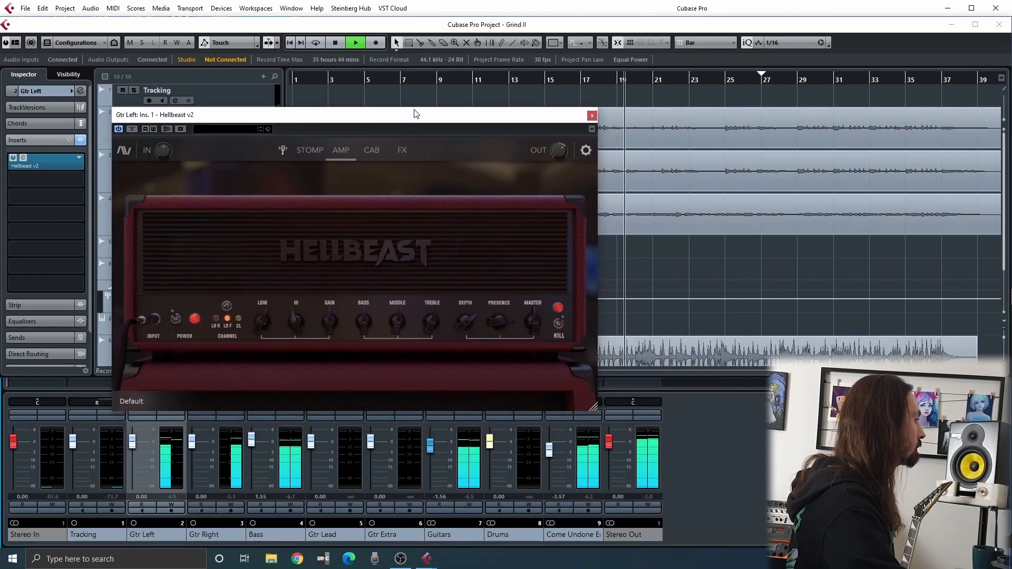
pyautogui.click(370, 154)
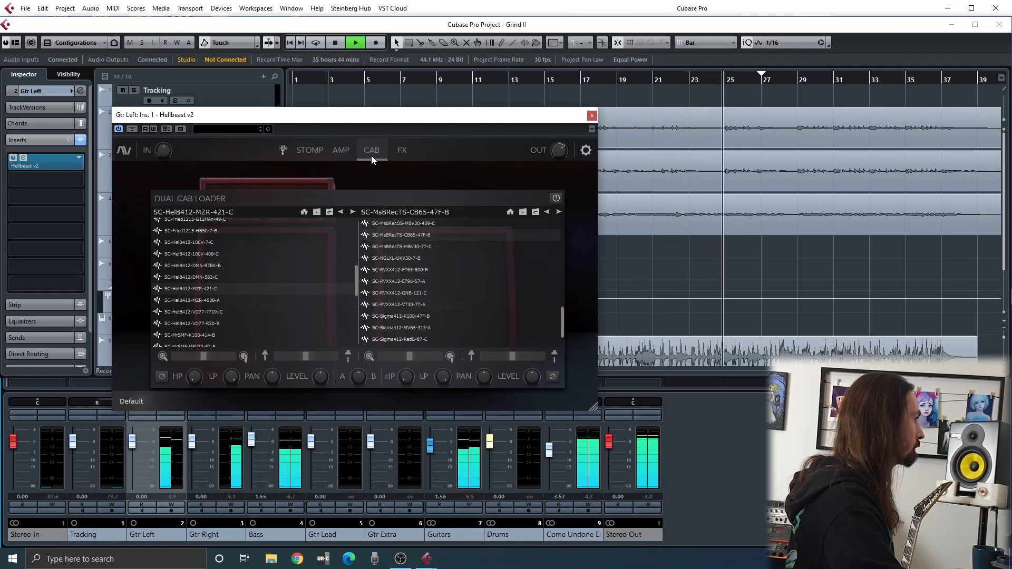
pyautogui.click(400, 151)
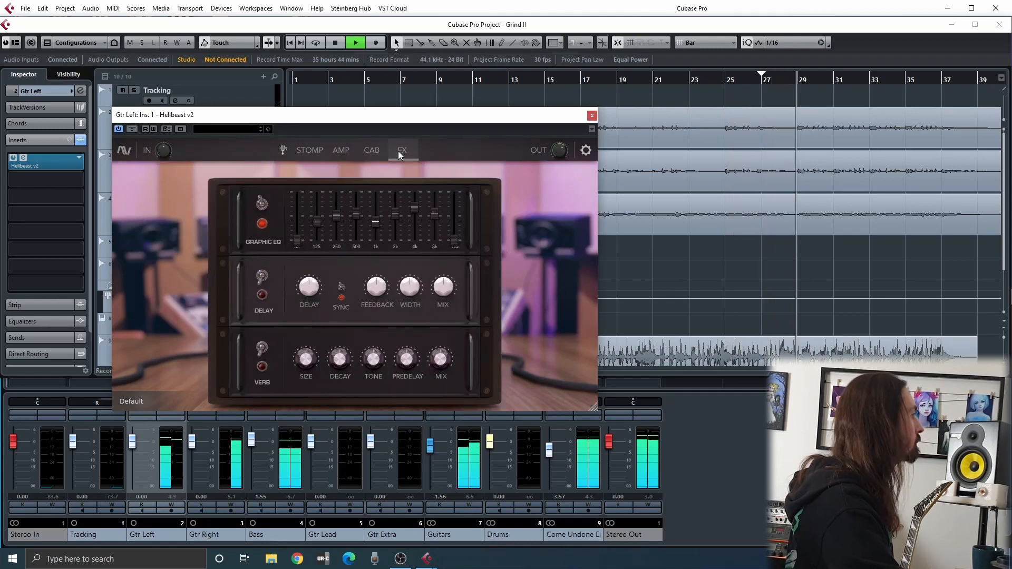
pyautogui.click(344, 153)
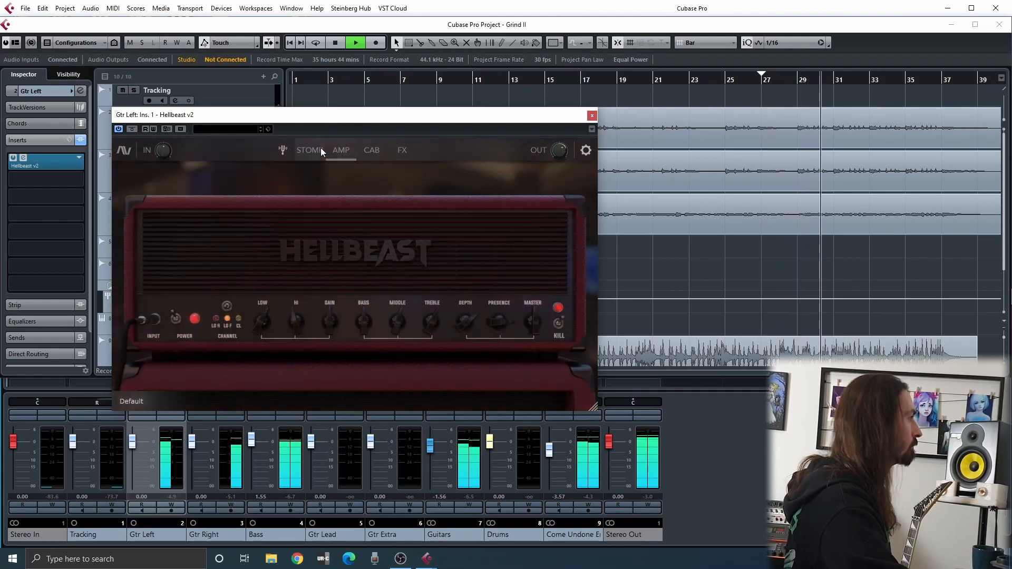
pyautogui.click(320, 148)
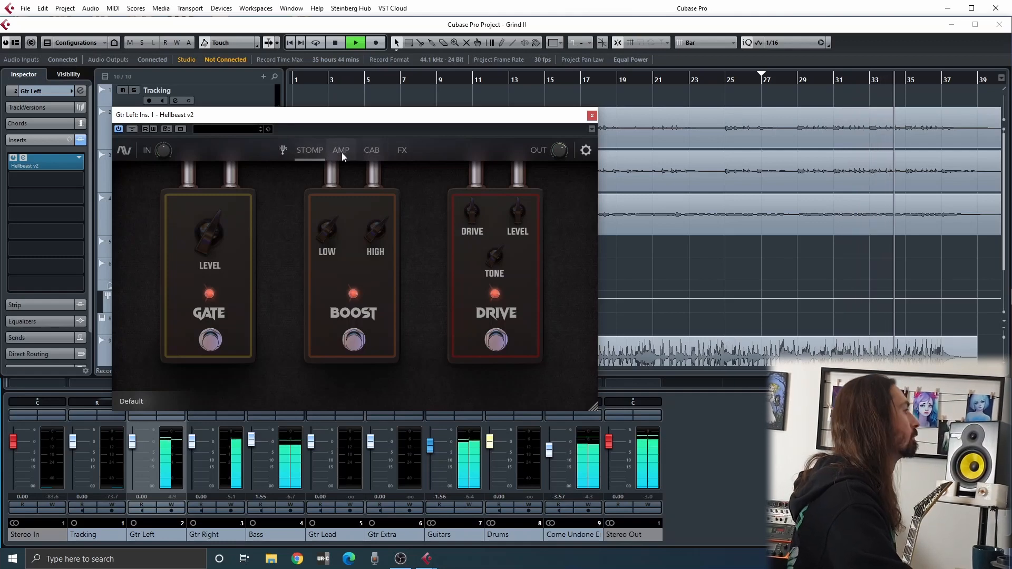
pyautogui.click(341, 152)
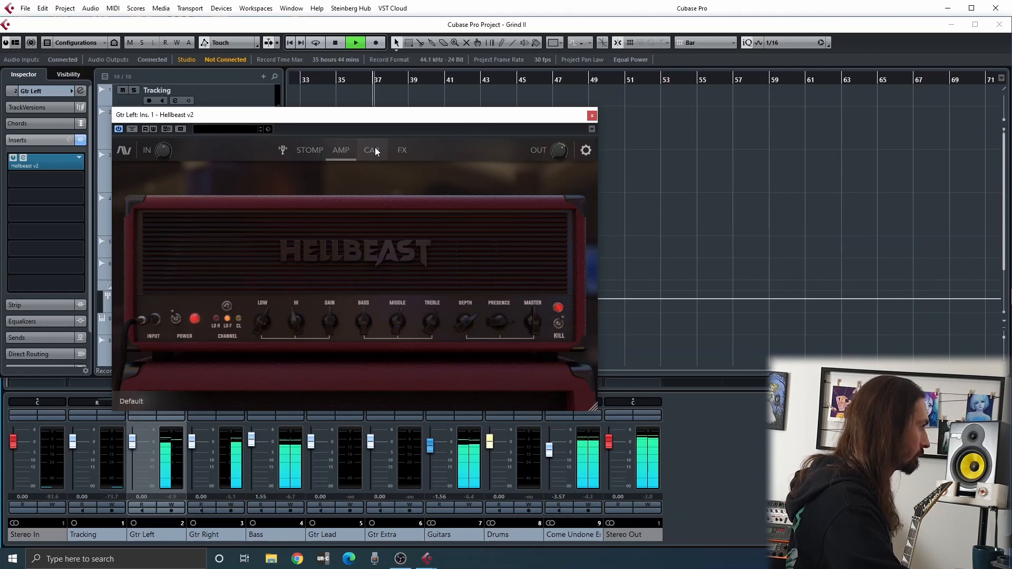
pyautogui.moveTo(371, 122); pyautogui.dragTo(706, 99)
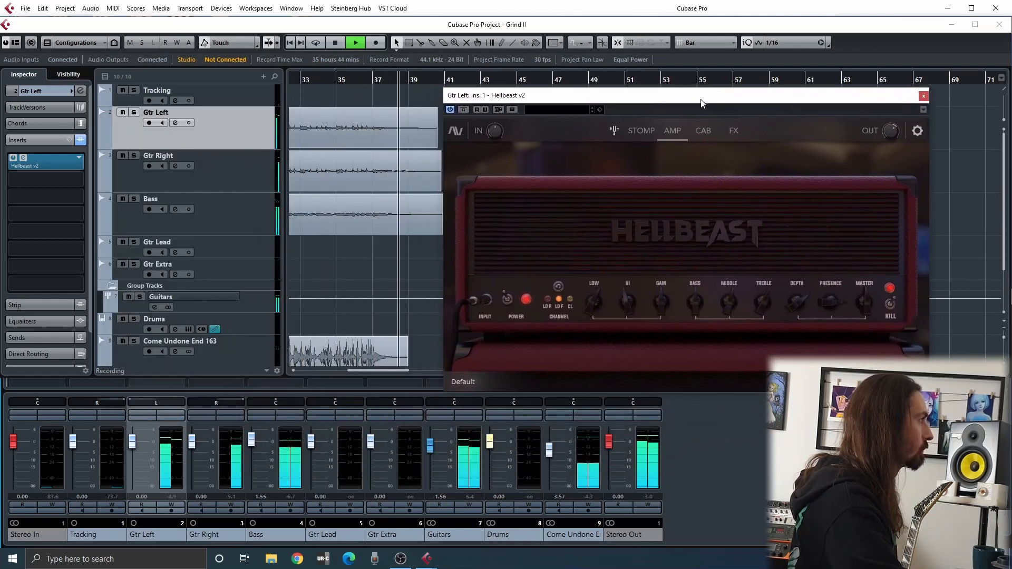
pyautogui.press('space')
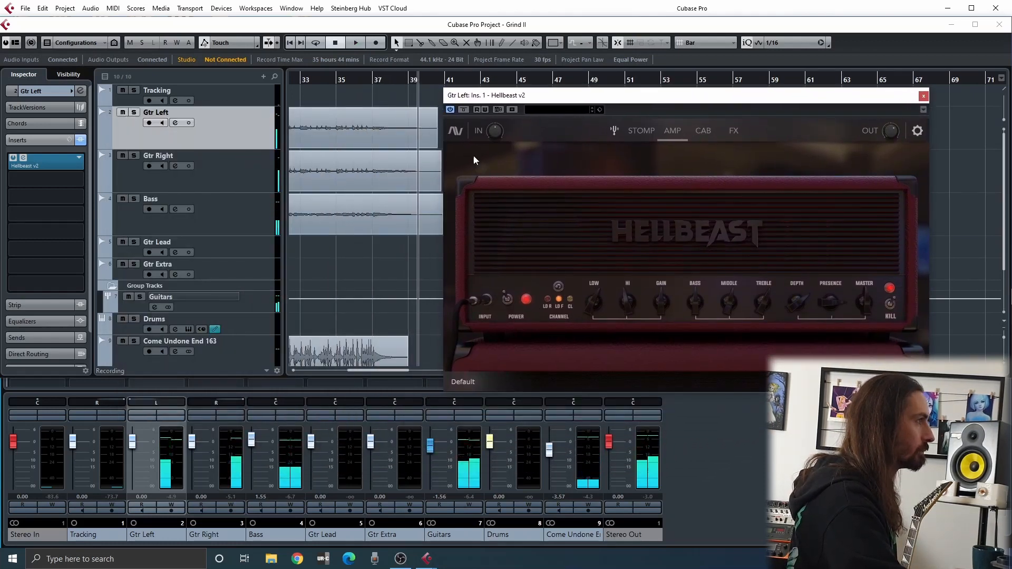
# Load e906_K100_2-48k and SM57_V30_2-48k into Gtr Left's Dual Cab Loader, then close the plug-in
pyautogui.moveTo(739, 101); pyautogui.dragTo(677, 93)
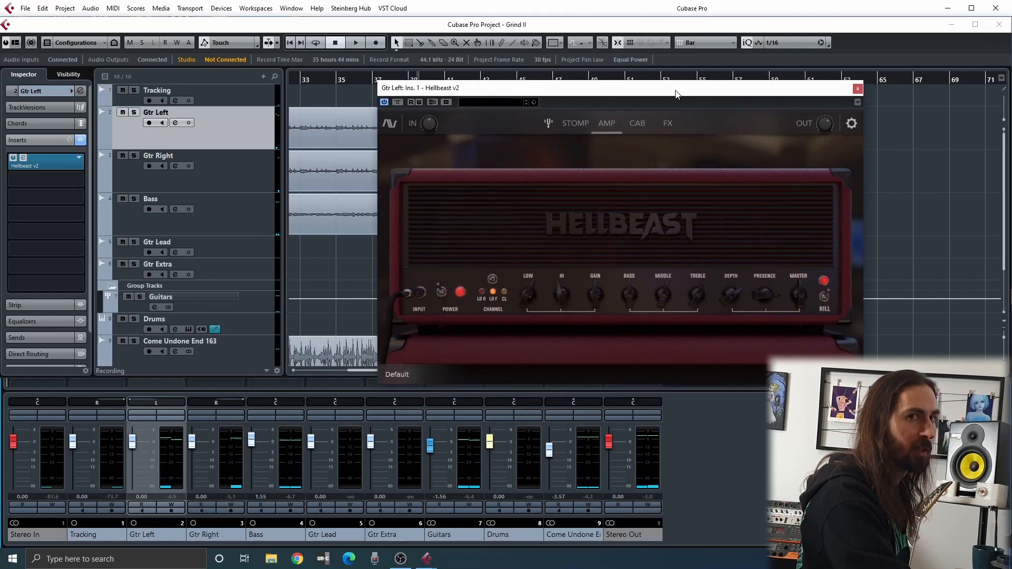
pyautogui.click(634, 123)
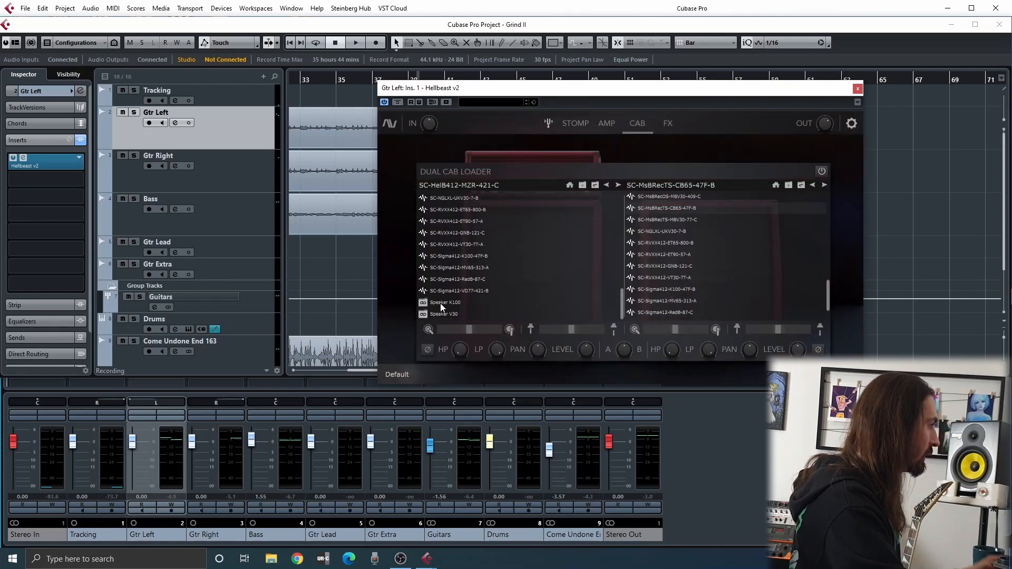
pyautogui.scroll(-1, 651, 282)
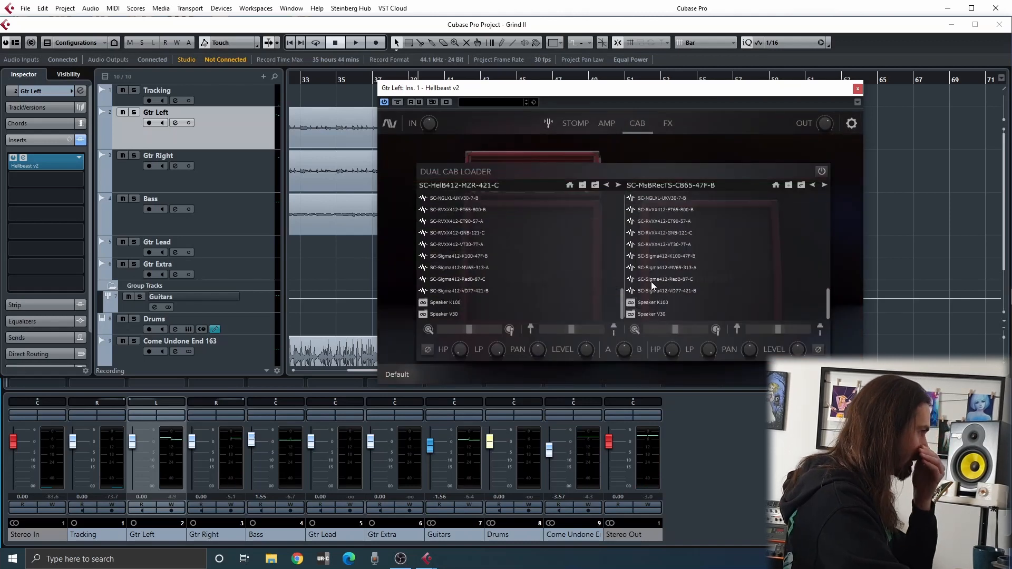
pyautogui.click(442, 300)
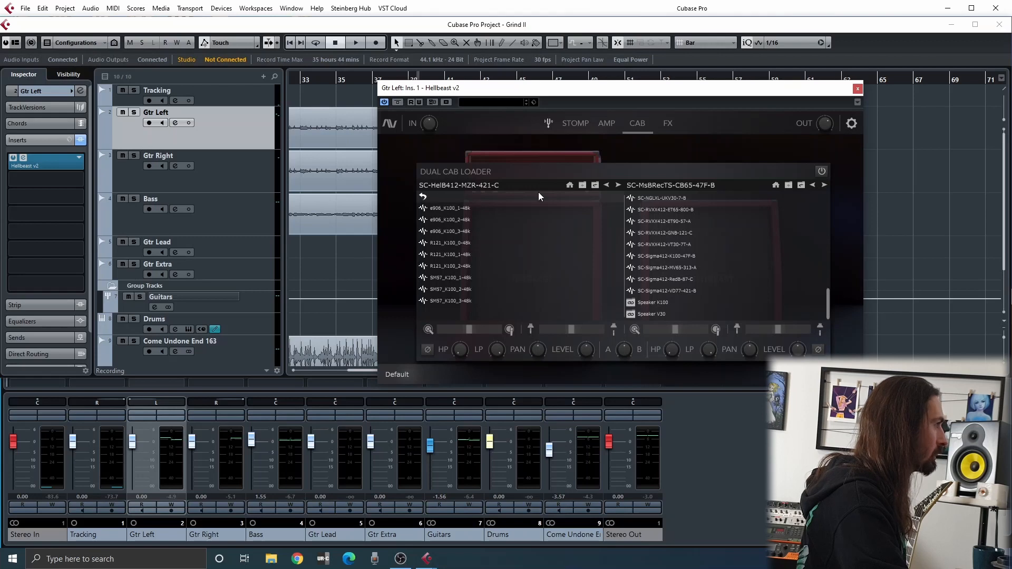
pyautogui.click(583, 186)
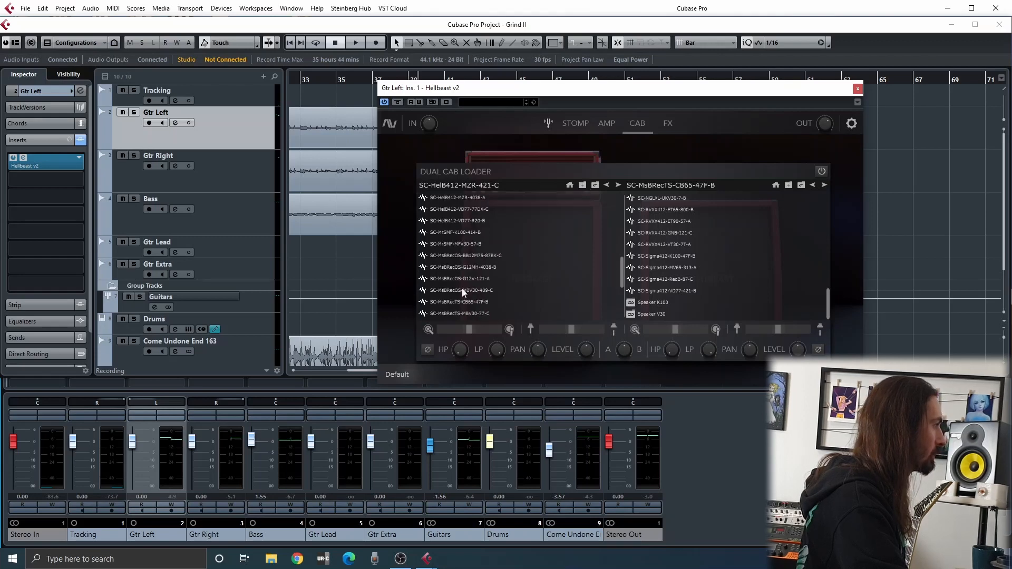
pyautogui.click(445, 302)
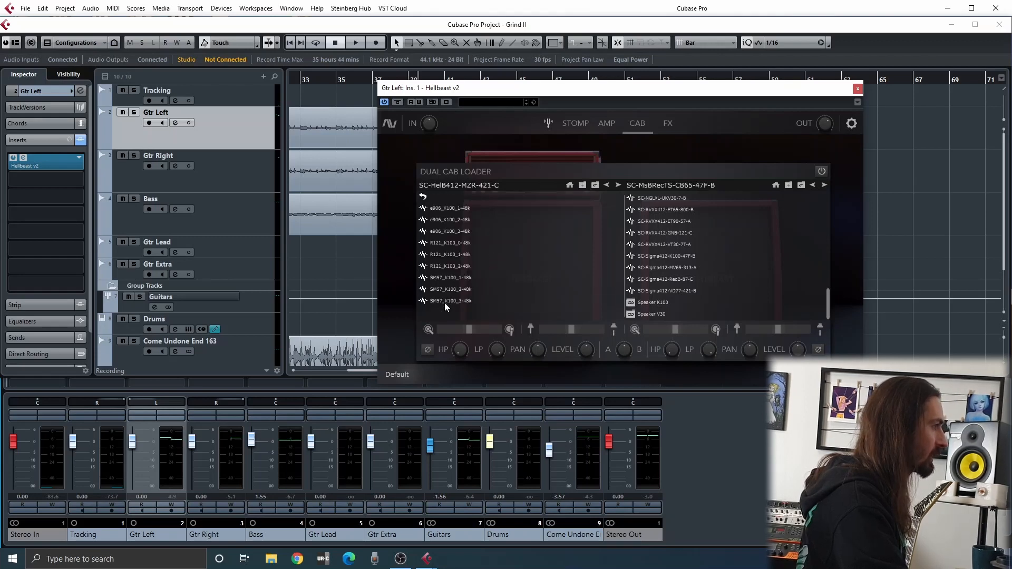
pyautogui.click(643, 315)
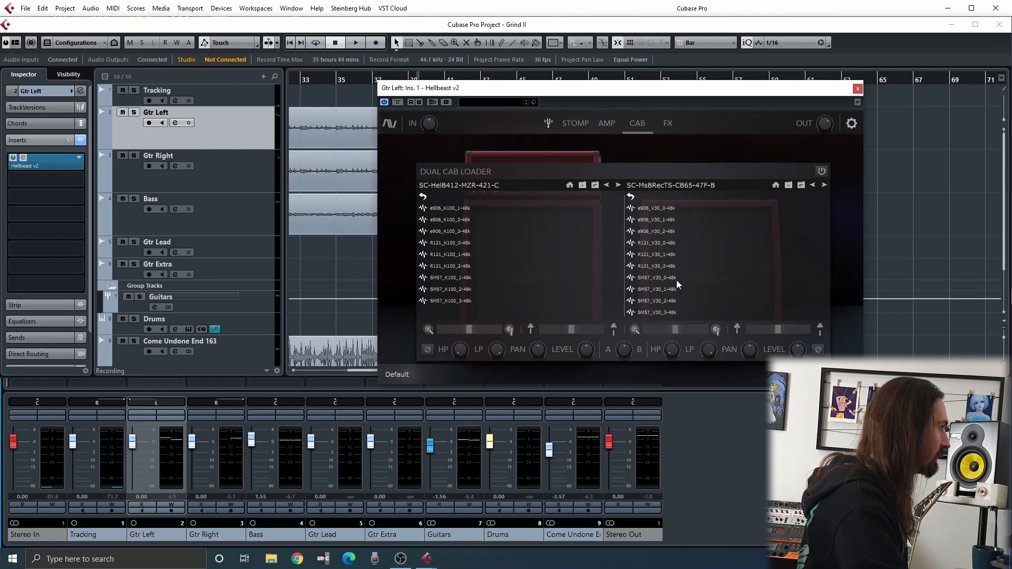
pyautogui.doubleClick(445, 219)
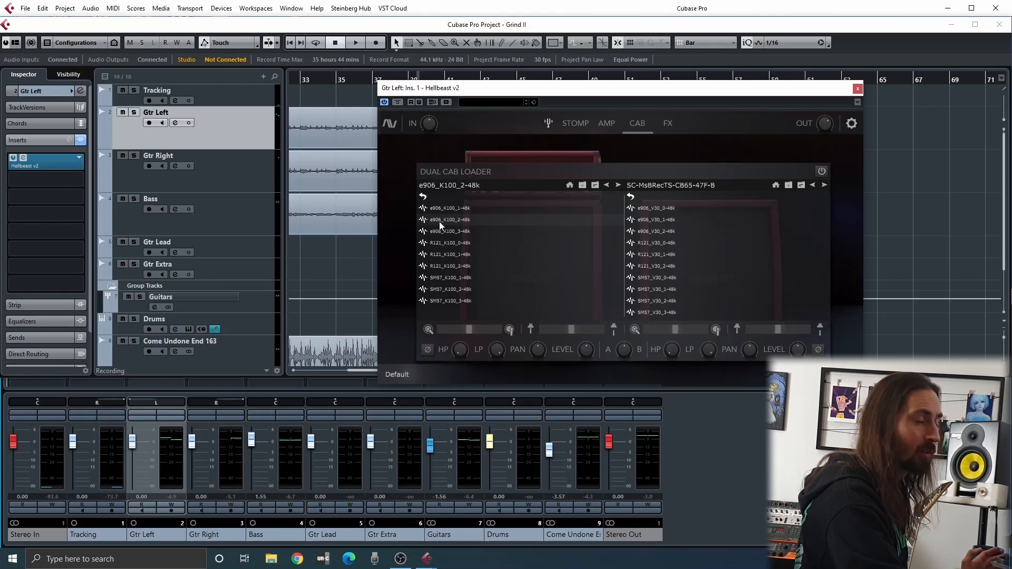
pyautogui.click(657, 302)
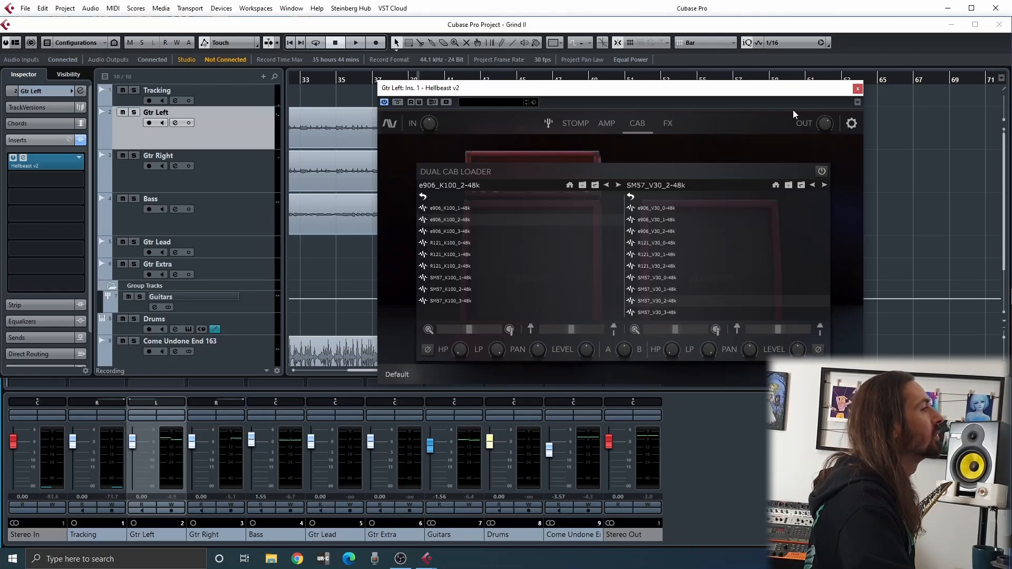
pyautogui.click(857, 89)
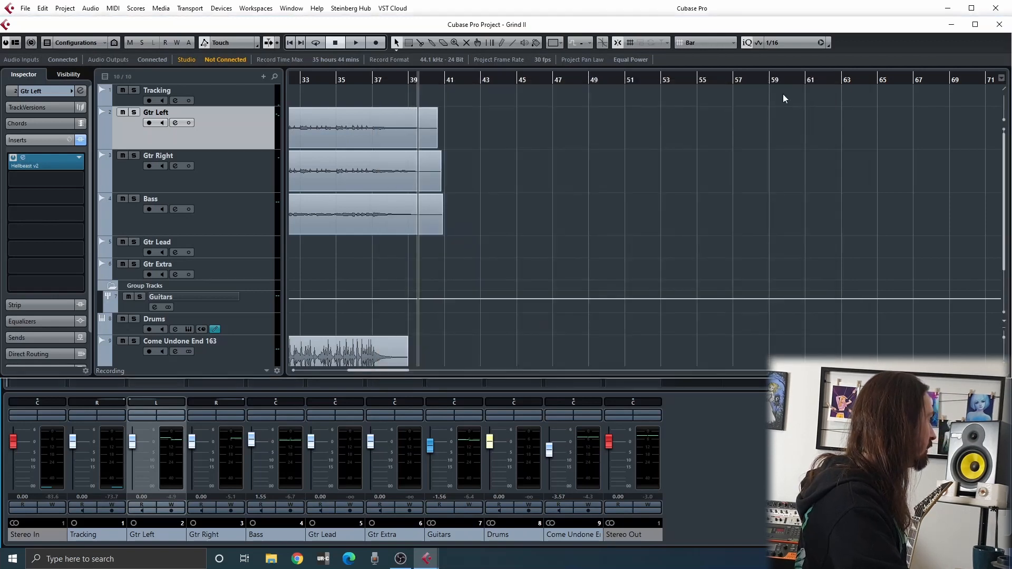
# Replace the Hellbeast v2 insert on Gtr Right with a copy of the one on Gtr Left
pyautogui.click(734, 514)
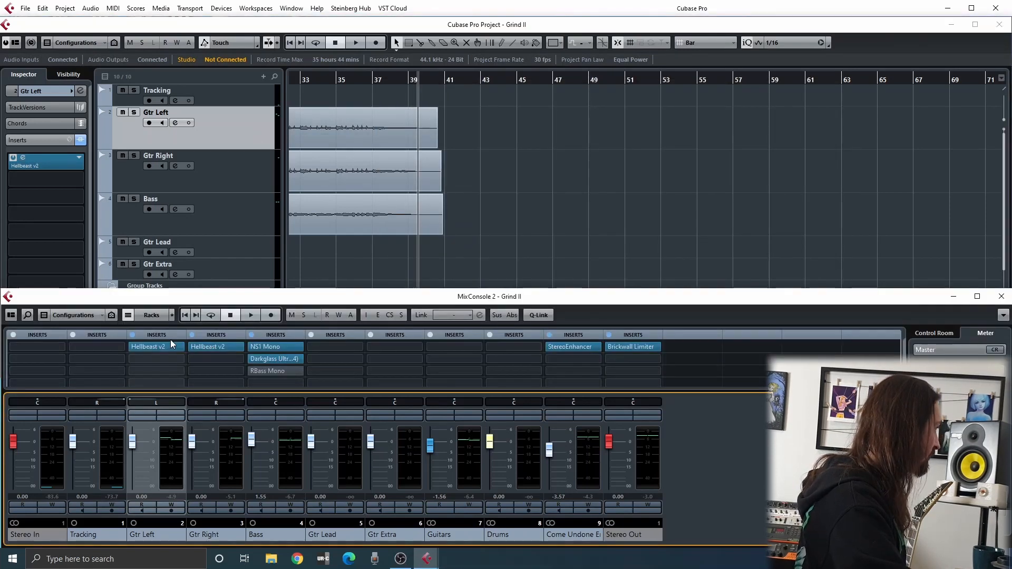
pyautogui.click(236, 348)
pyautogui.scroll(1, 240, 378)
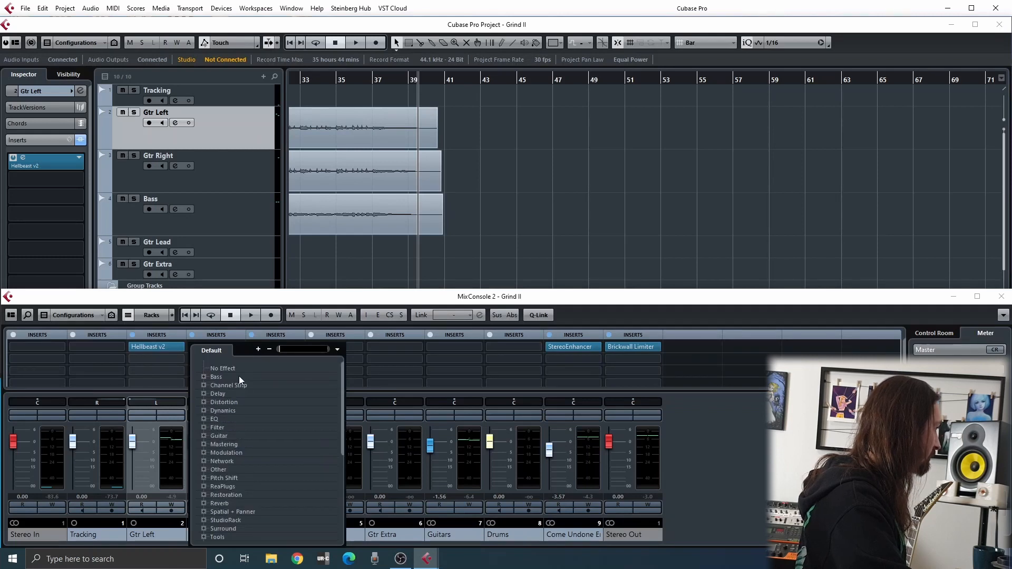
pyautogui.click(229, 368)
pyautogui.click(485, 302)
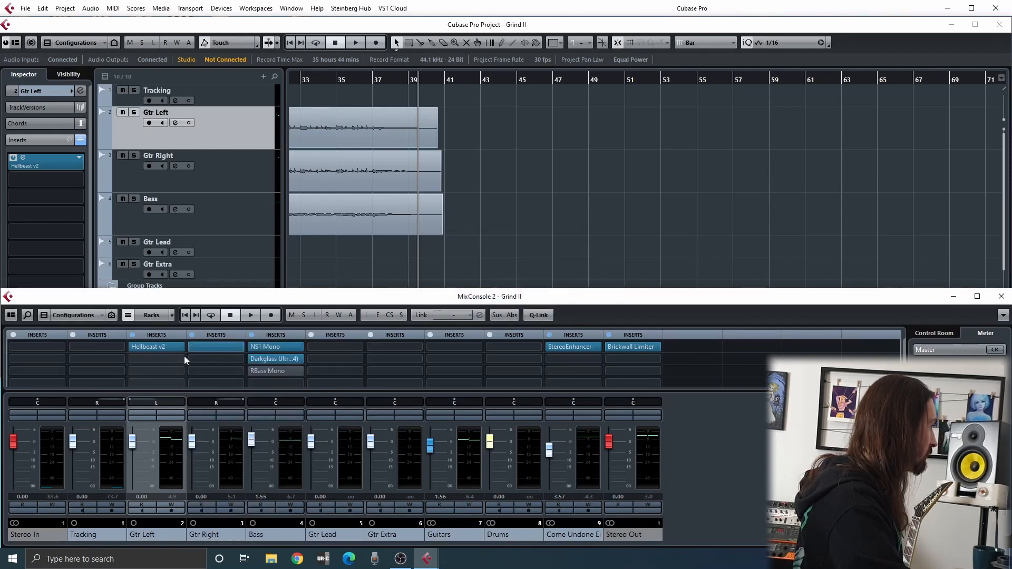
pyautogui.click(153, 349)
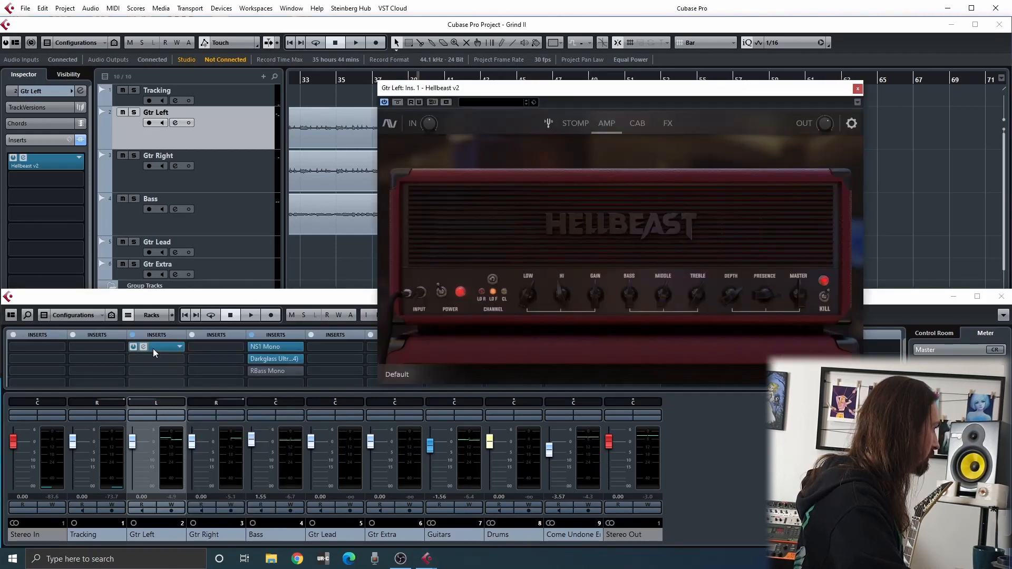
pyautogui.moveTo(151, 350); pyautogui.dragTo(198, 349)
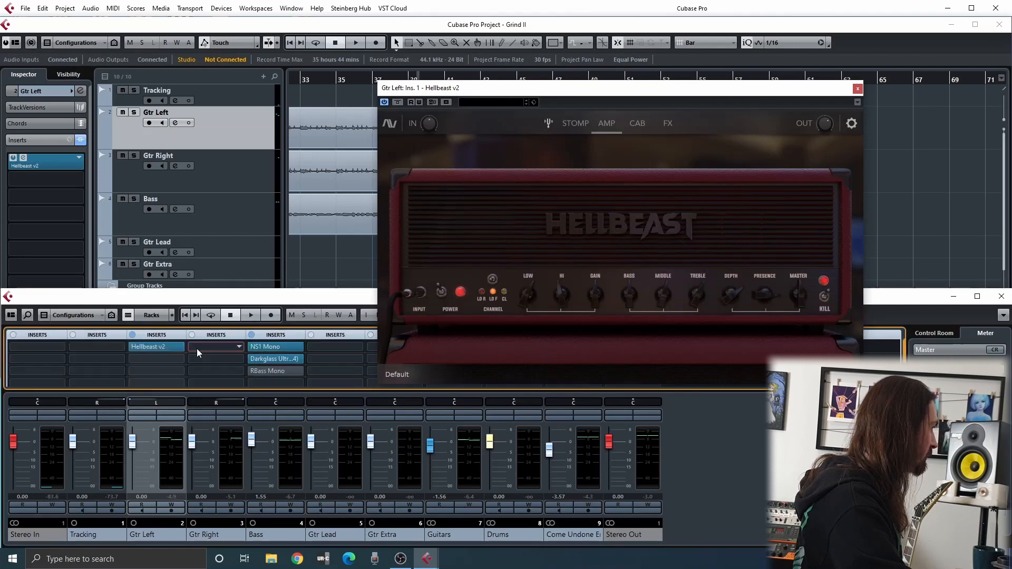
pyautogui.click(858, 89)
# Play the soloed Guitars group from the project start, then isolate Gtr Left by muting Gtr Right and centring Gtr Left's pan
pyautogui.press('.')
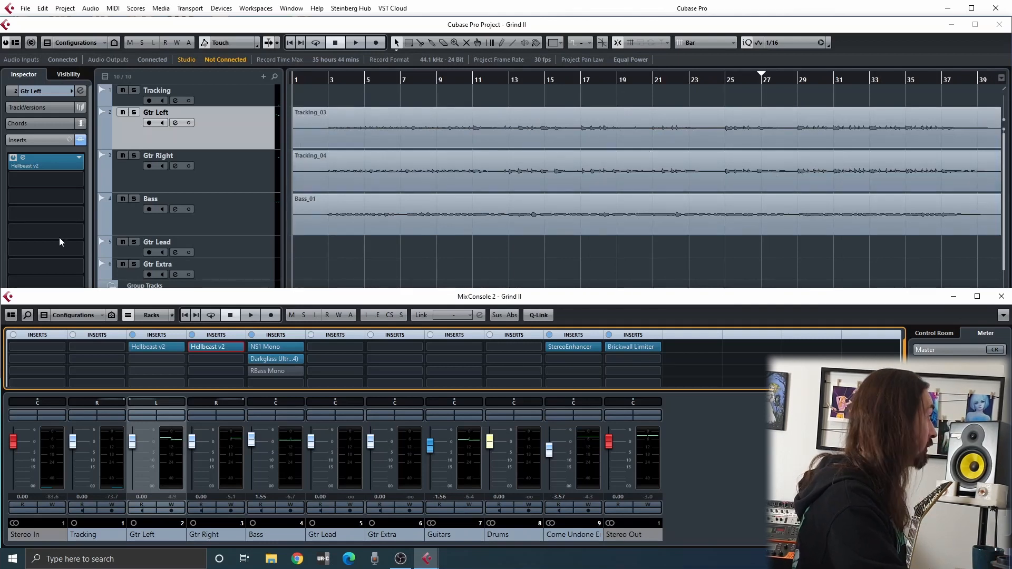
pyautogui.click(470, 413)
pyautogui.press('space')
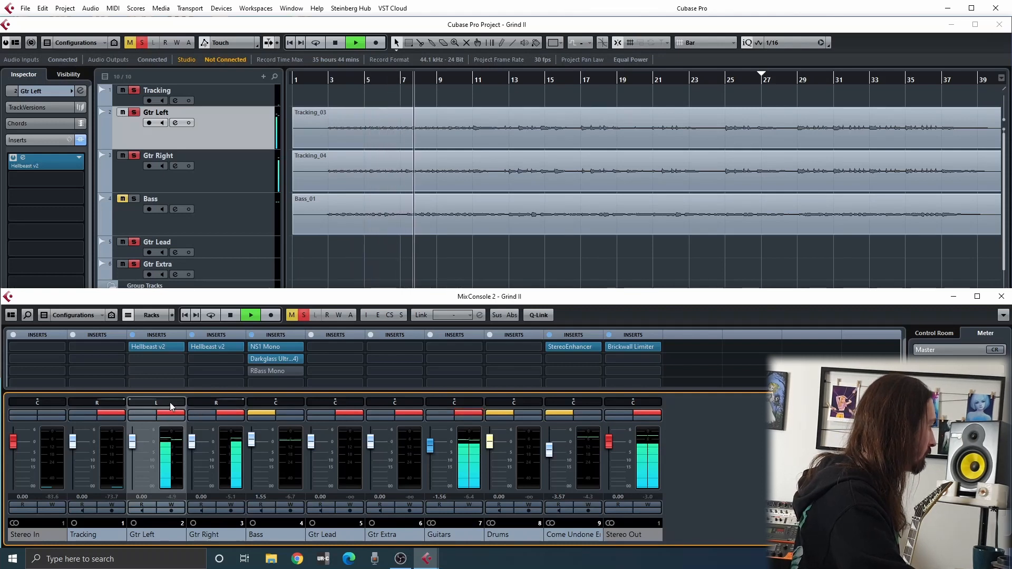
pyautogui.click(233, 413)
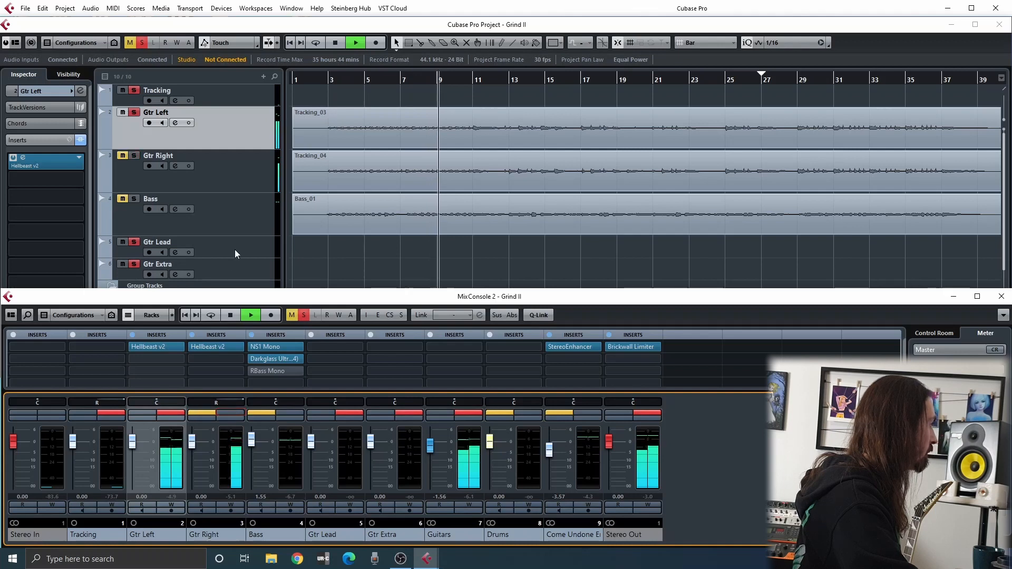
# Open Gtr Left's Hellbeast v2 Cab section and audition SM57_V30_3-48k, SM57_V30_1-48k and SM57_V30_0-48k in the second cab slot during playback
pyautogui.click(39, 164)
pyautogui.click(40, 164)
pyautogui.click(635, 125)
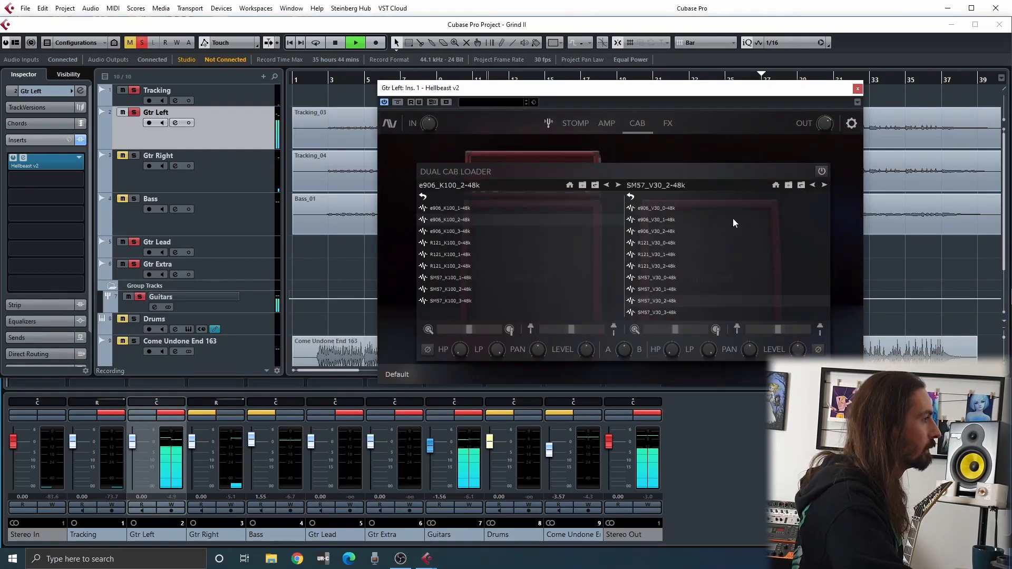
pyautogui.click(824, 185)
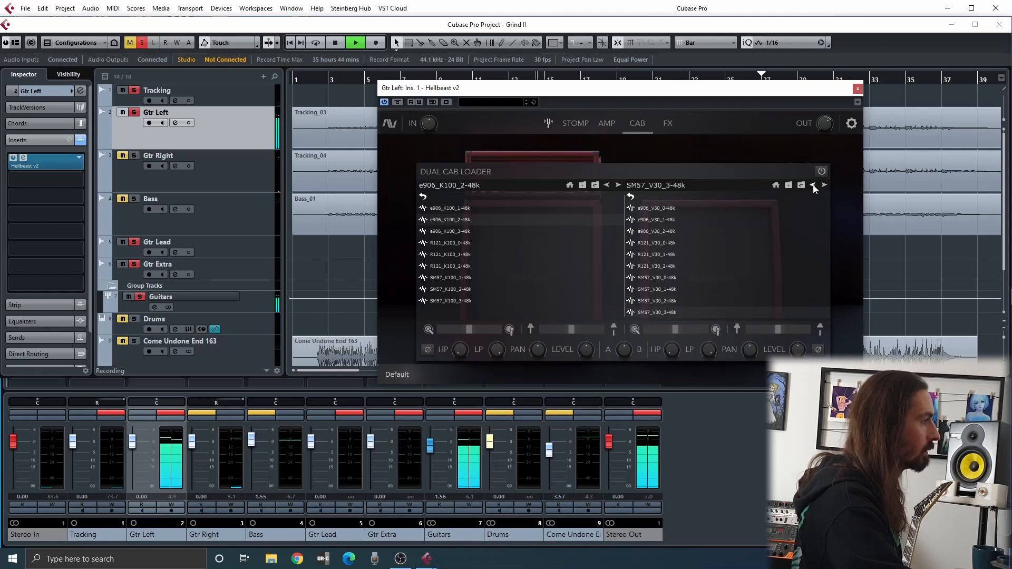
pyautogui.click(814, 186)
pyautogui.click(814, 186)
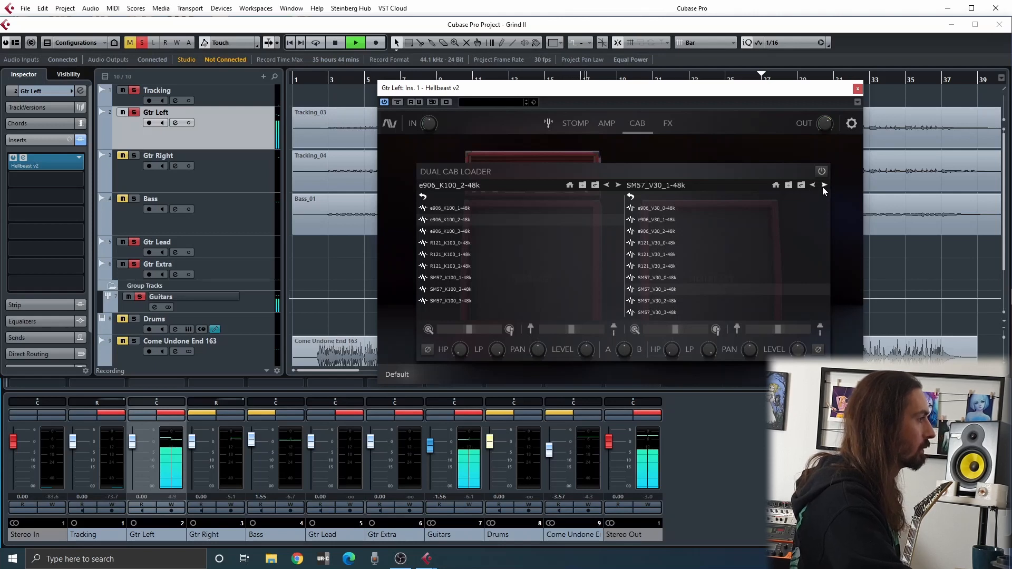
pyautogui.click(813, 186)
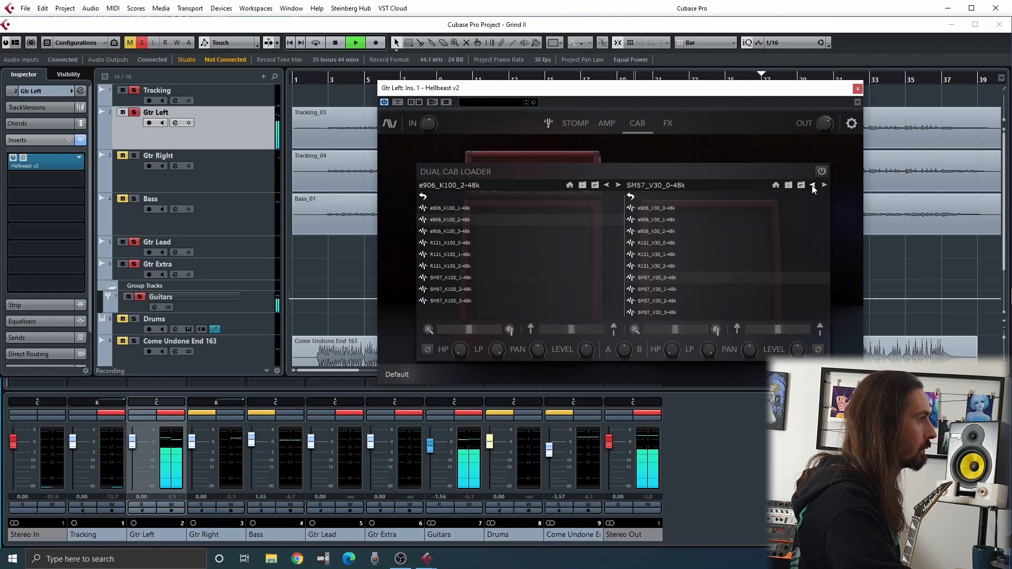
# Compare neighbouring V30 impulse responses back and forth, return to SM57_V30_2-48k, stop playback and close Hellbeast v2
pyautogui.click(813, 187)
pyautogui.click(814, 187)
pyautogui.click(813, 186)
pyautogui.click(813, 186)
pyautogui.click(813, 186)
pyautogui.click(813, 186)
pyautogui.click(825, 186)
pyautogui.click(825, 186)
pyautogui.click(825, 186)
pyautogui.click(825, 186)
pyautogui.click(824, 186)
pyautogui.click(825, 186)
pyautogui.click(824, 186)
pyautogui.click(825, 185)
pyautogui.click(825, 185)
pyautogui.click(814, 185)
pyautogui.click(814, 186)
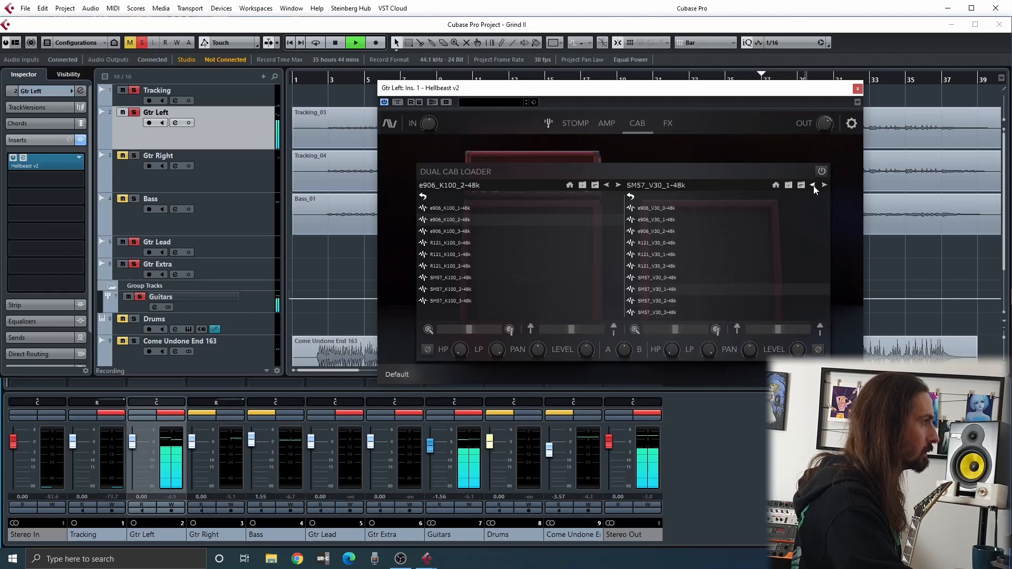
pyautogui.click(825, 185)
pyautogui.click(825, 185)
pyautogui.click(814, 186)
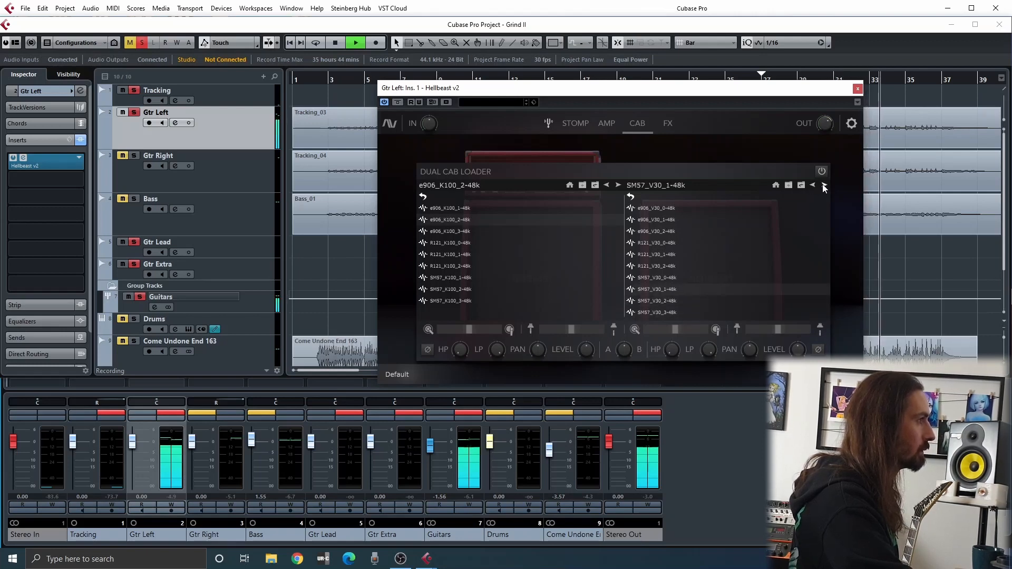
pyautogui.press('space')
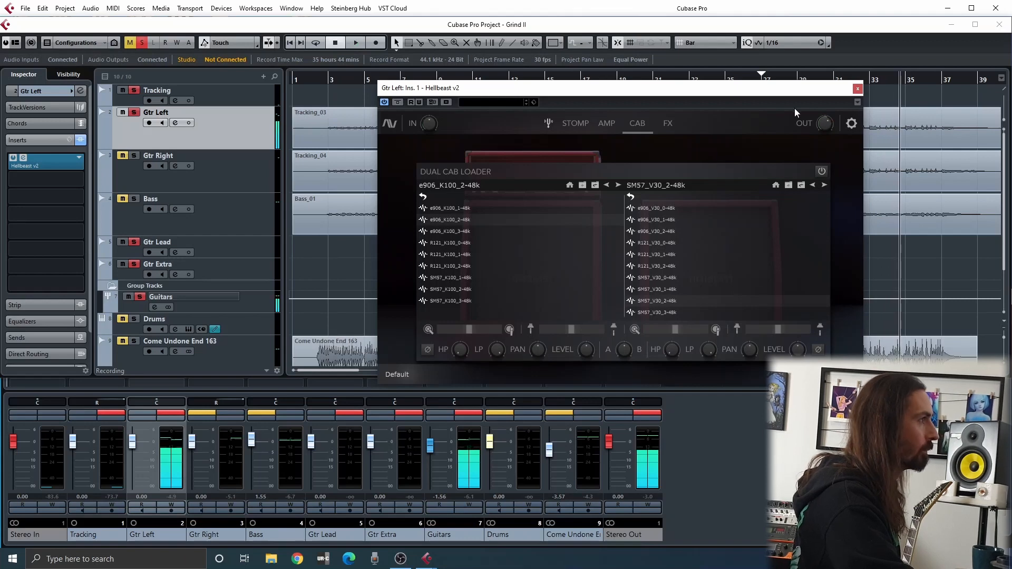
pyautogui.click(857, 89)
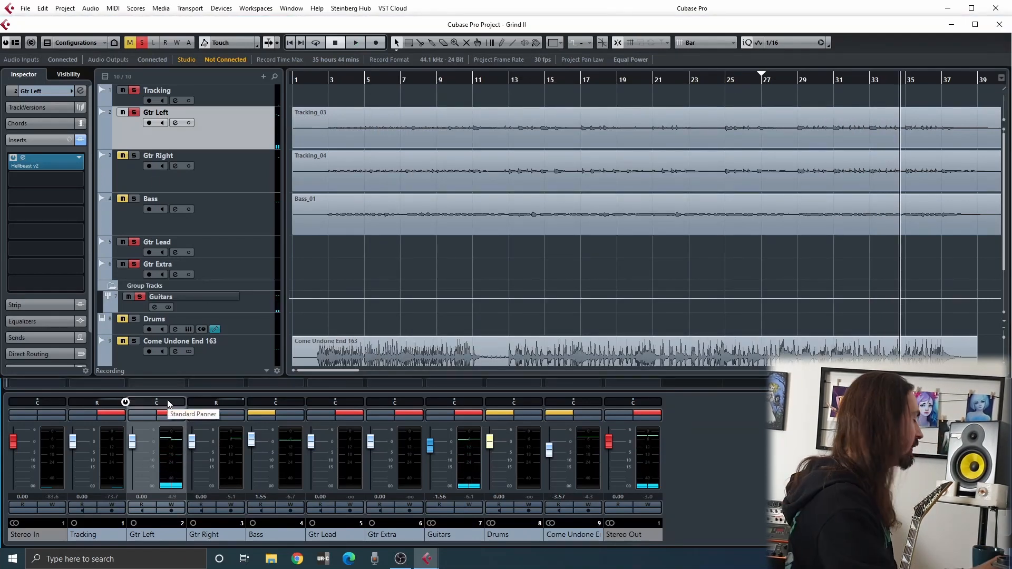
# Pan Gtr Left fully left, restore the full mix by clearing all mutes and solos, and place the playhead near the project start
pyautogui.press('F3')
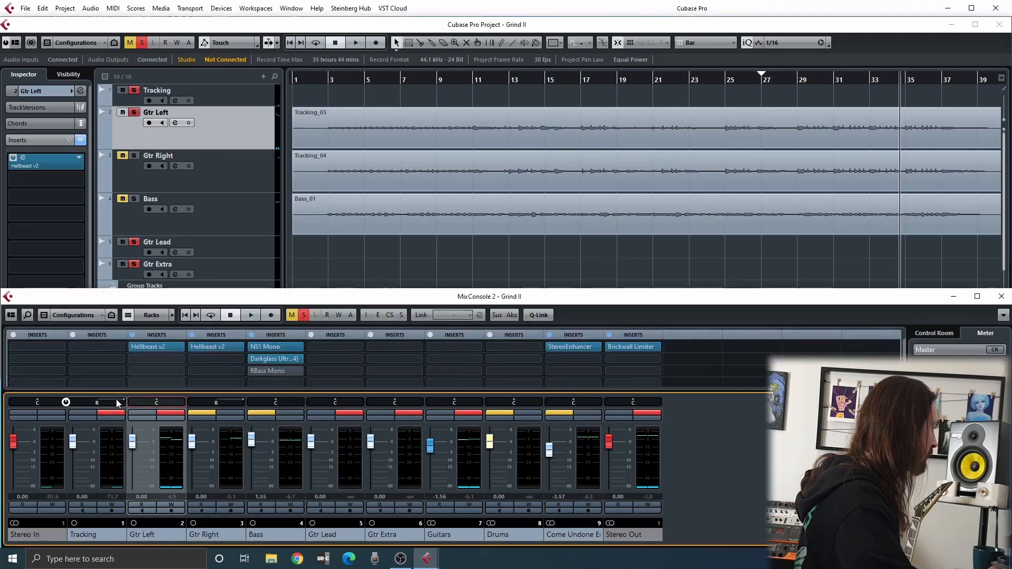
pyautogui.moveTo(157, 403); pyautogui.dragTo(124, 403)
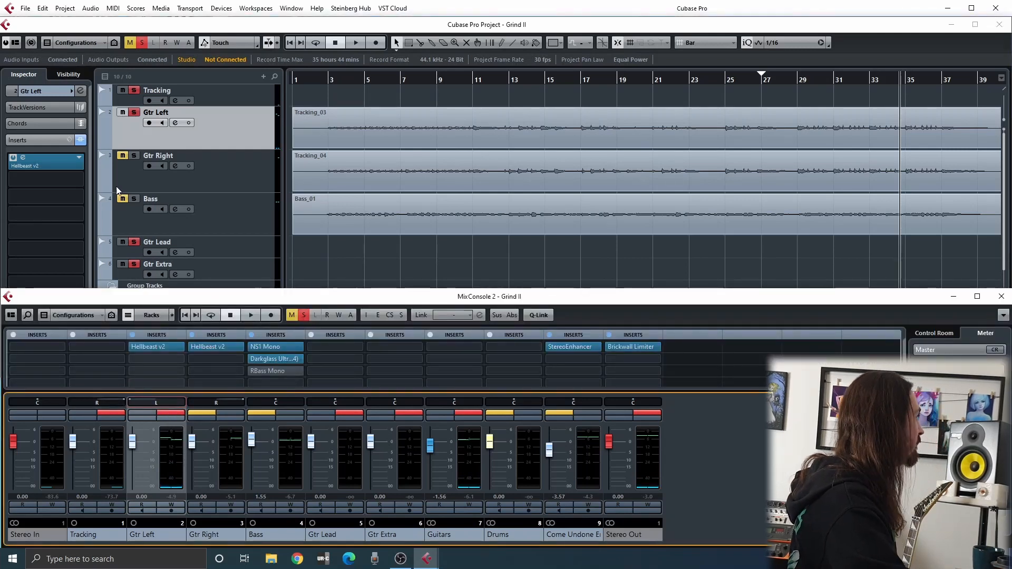
pyautogui.press('F3')
pyautogui.click(318, 83)
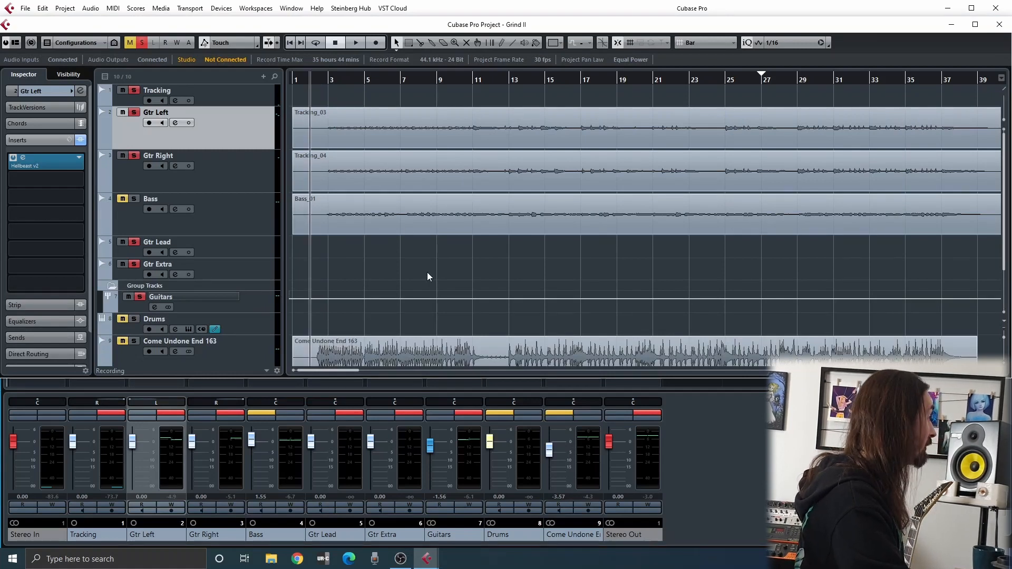
pyautogui.click(481, 413)
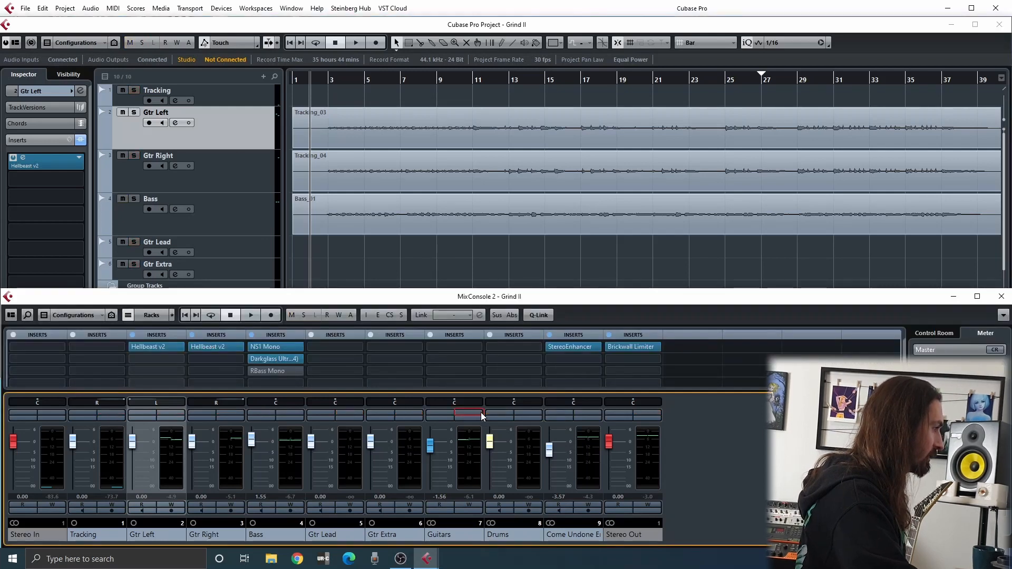
pyautogui.click(501, 259)
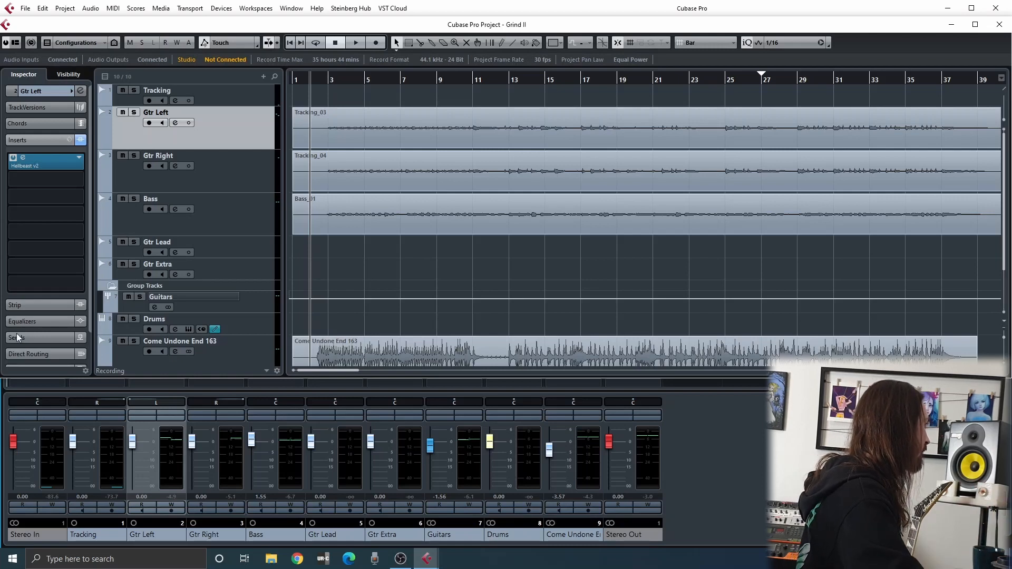
# Play the full mix while viewing Gtr Left's Hellbeast v2 Amp and Cab sections, close the plug-in, stop and return to the project start
pyautogui.press('space')
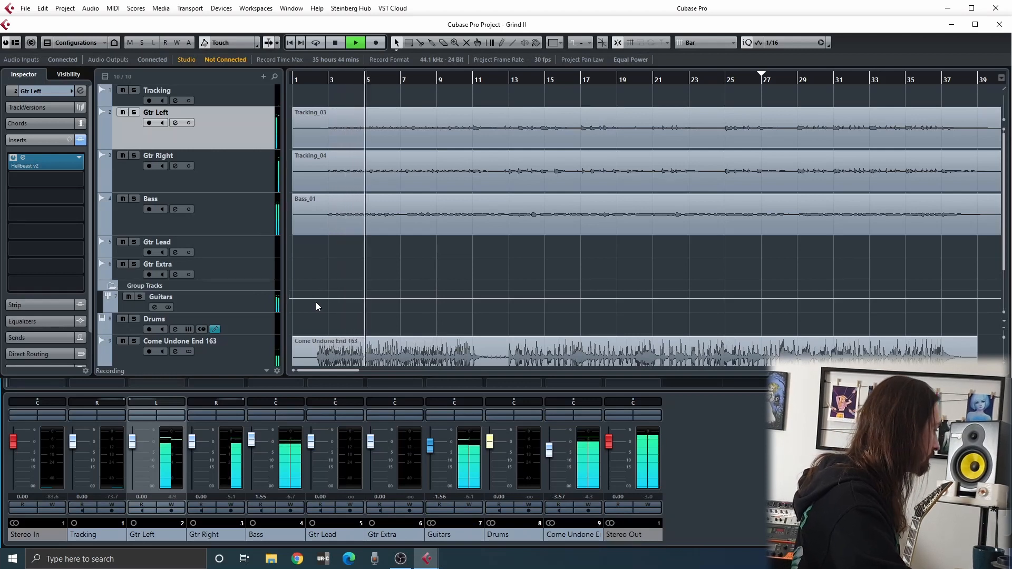
pyautogui.click(41, 165)
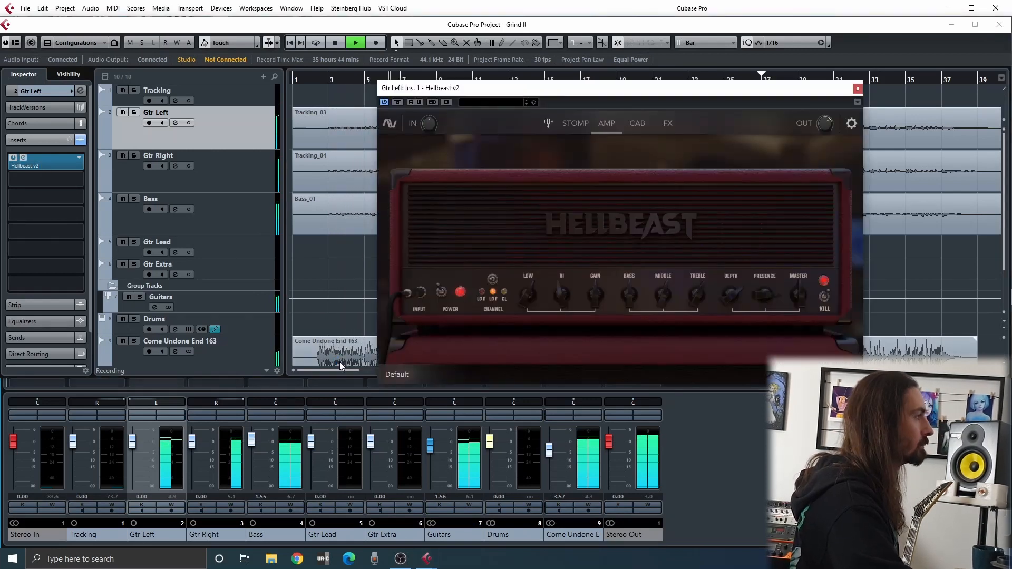
pyautogui.moveTo(692, 94); pyautogui.dragTo(438, 111)
pyautogui.click(378, 140)
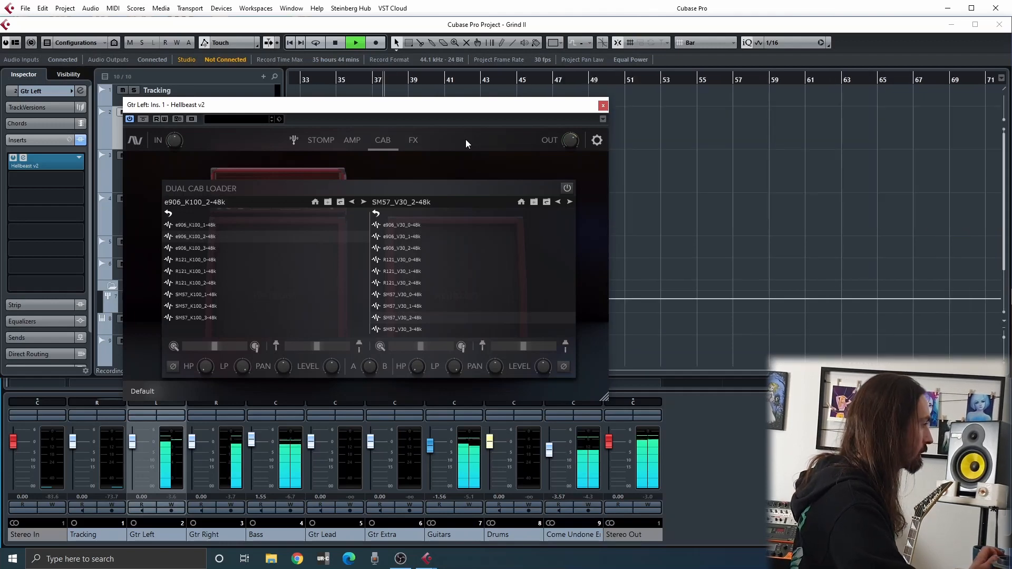
pyautogui.click(603, 106)
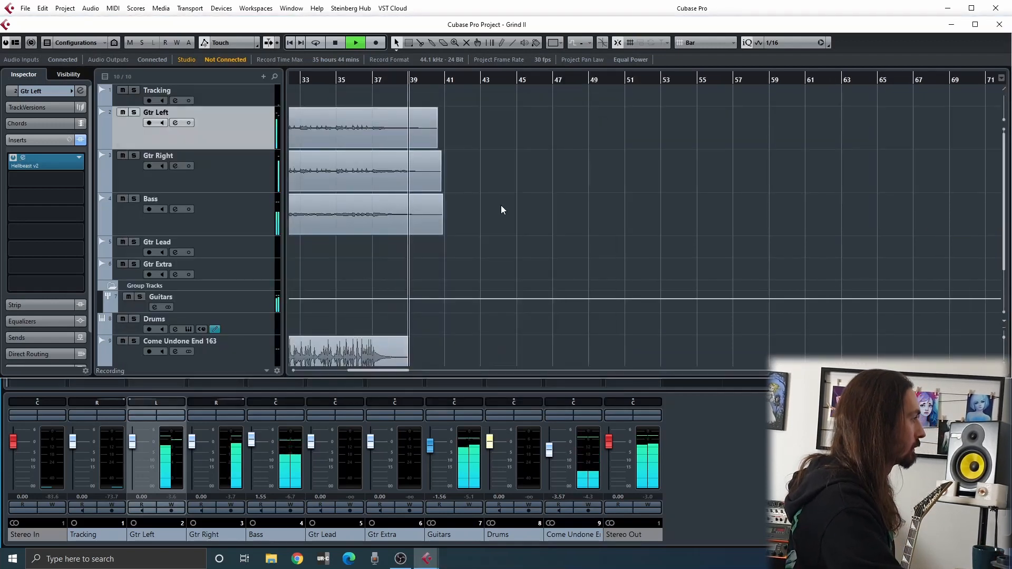
pyautogui.press('space')
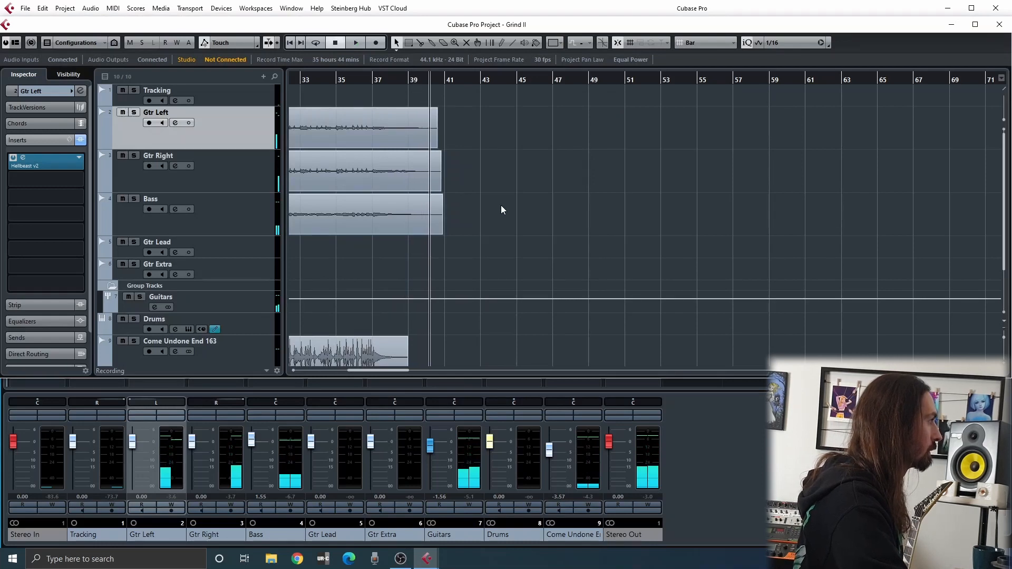
pyautogui.press('.')
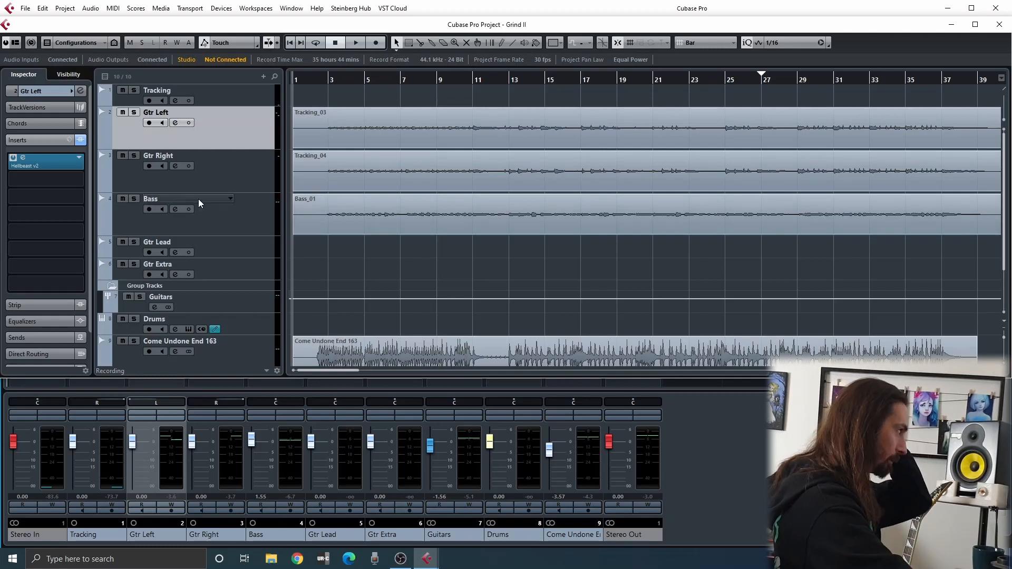
# Review the gate, boost and drive pedals in Gtr Left's Hellbeast v2 Stomp section, then close the plug-in
pyautogui.click(47, 161)
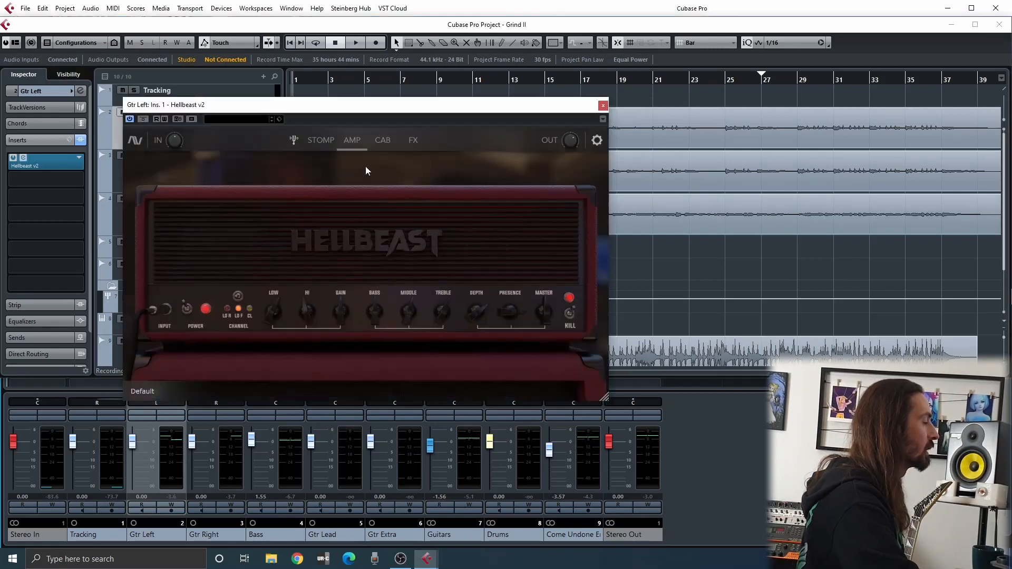
pyautogui.click(320, 140)
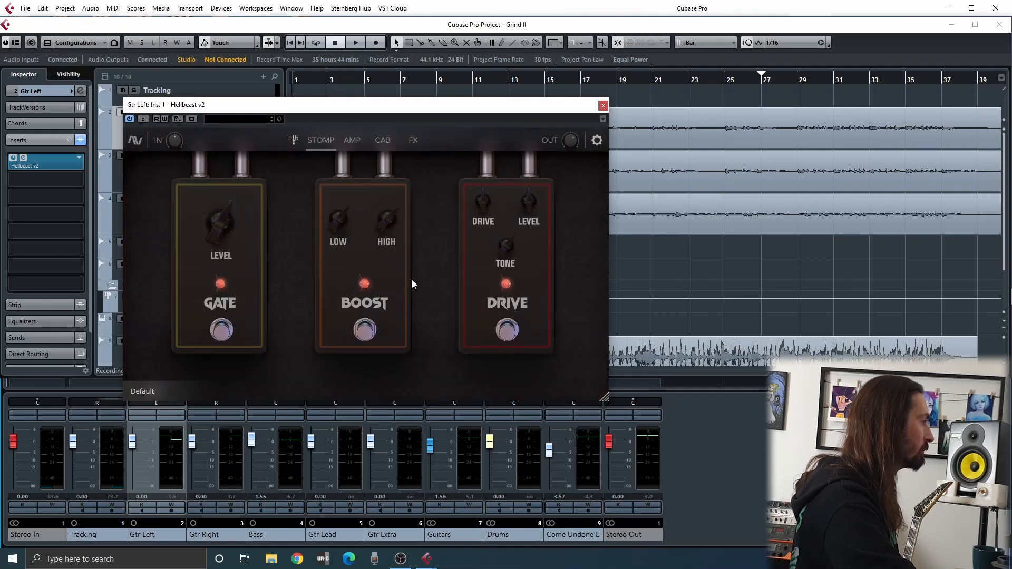
pyautogui.click(603, 105)
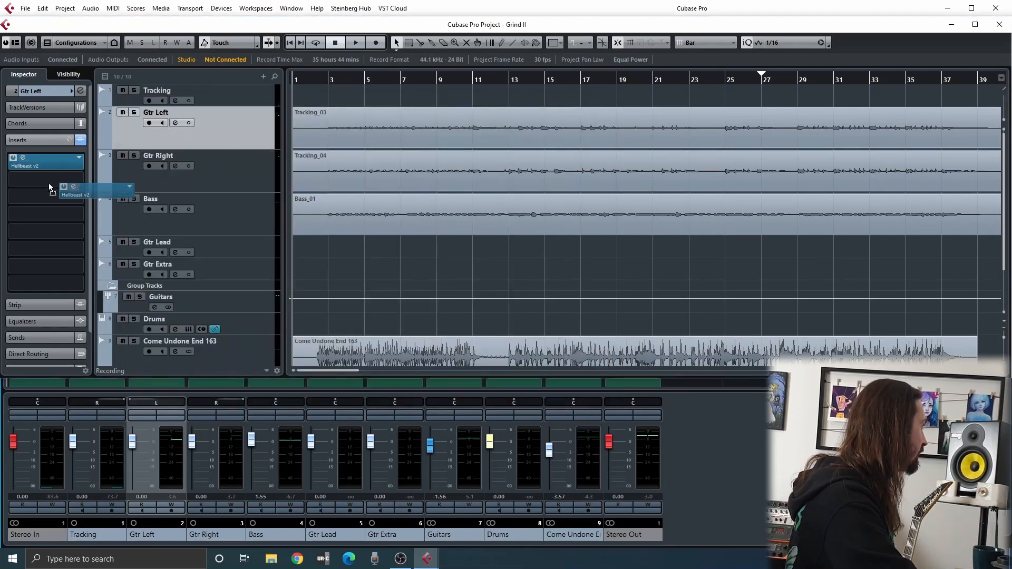
# Insert TSC 1.1 ahead of Hellbeast v2 on Gtr Left, view the pedal and close its window
pyautogui.click(79, 158)
pyautogui.scroll(-4, 96, 307)
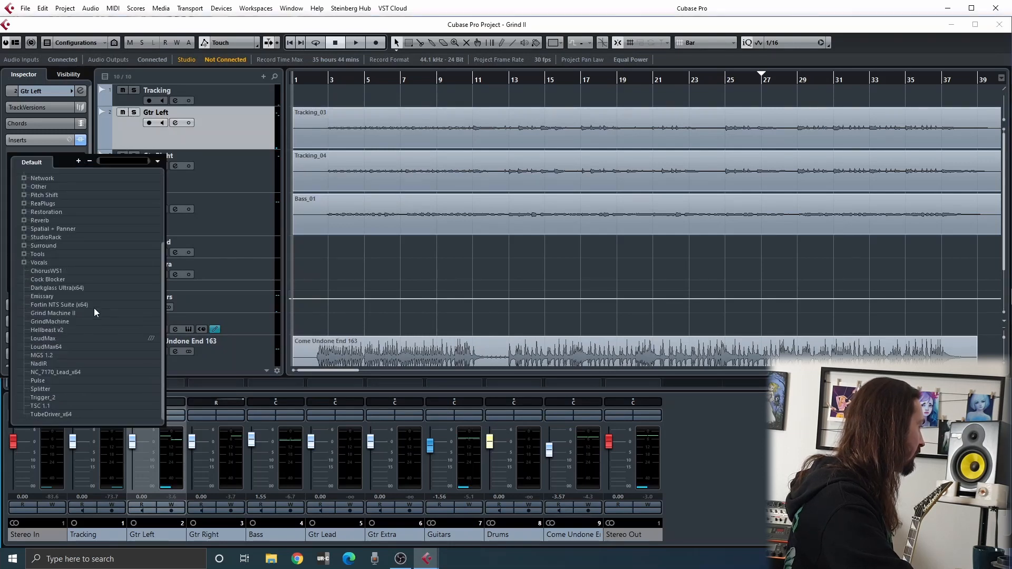
pyautogui.click(43, 405)
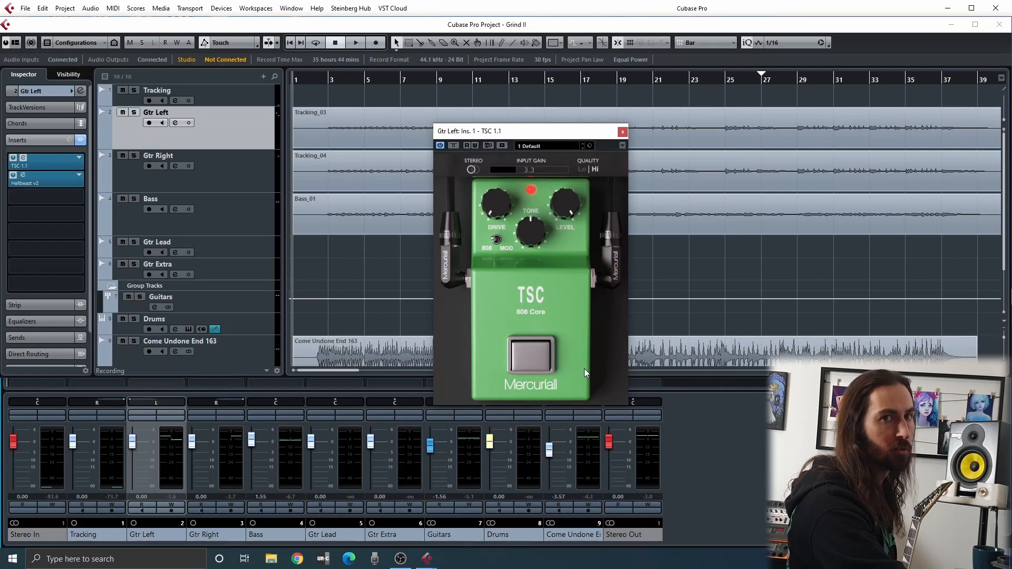
pyautogui.click(538, 363)
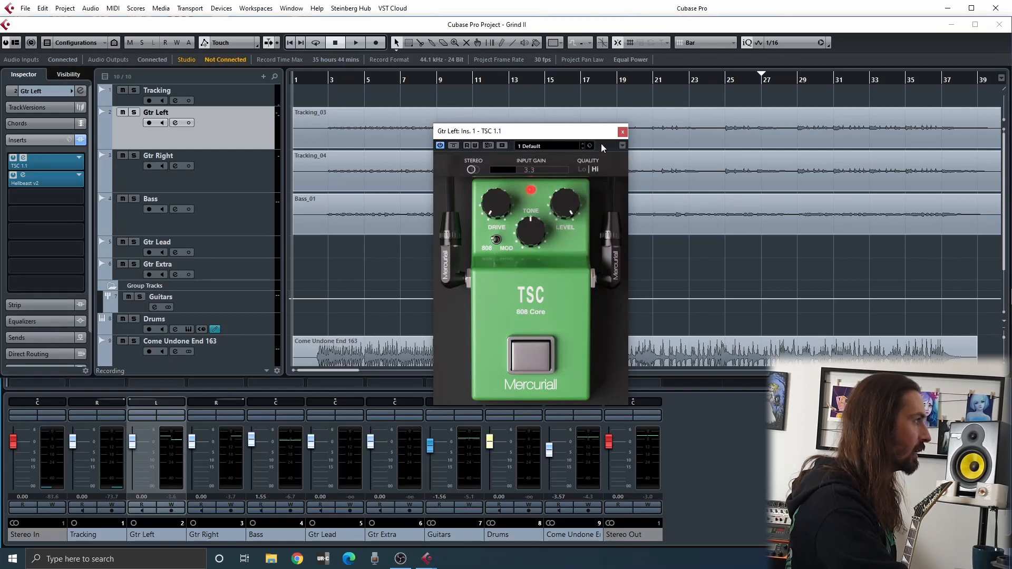
pyautogui.click(623, 132)
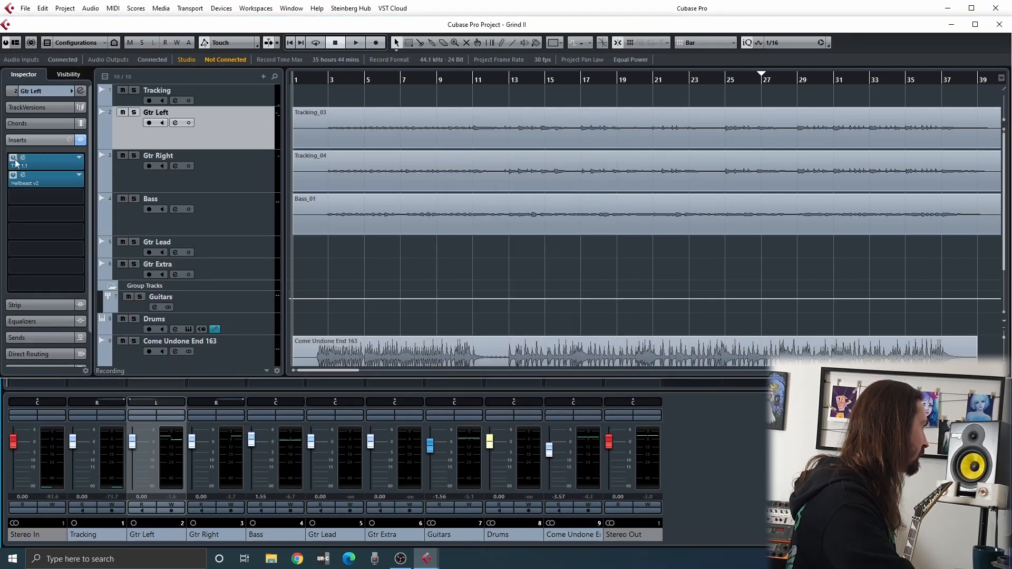
# Remove TSC 1.1 from Gtr Left's first insert slot and discard its changes
pyautogui.click(79, 160)
pyautogui.scroll(4, 44, 188)
pyautogui.click(39, 180)
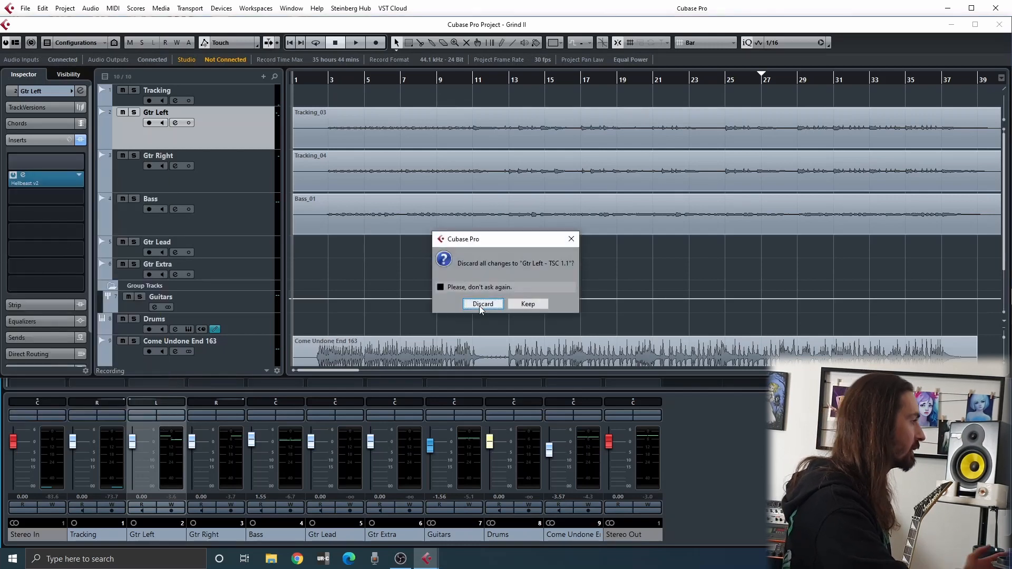
pyautogui.click(480, 304)
# View the equalizer in the Guitars group's channel settings, then close it and return to the project window
pyautogui.click(472, 421)
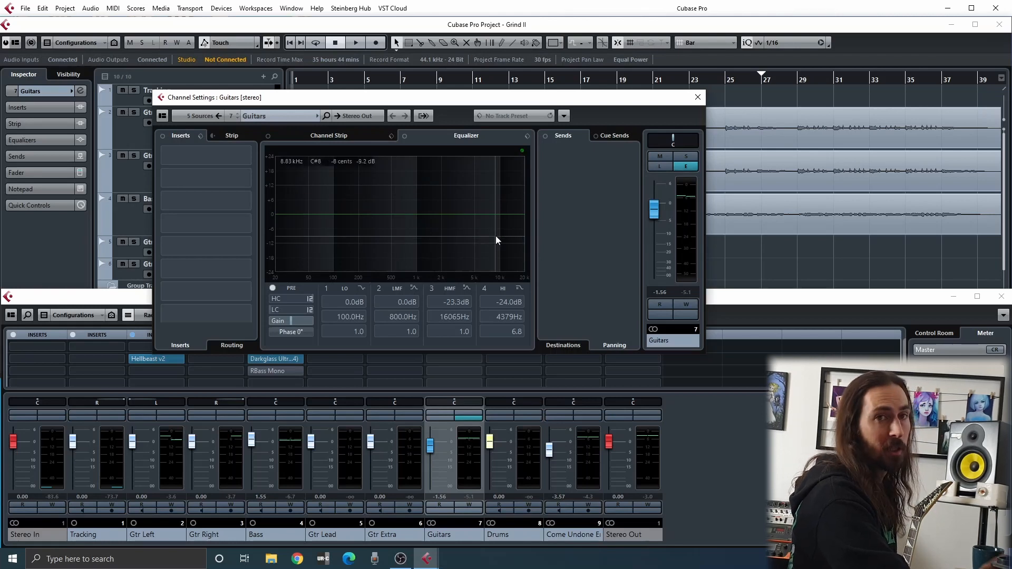
pyautogui.click(705, 99)
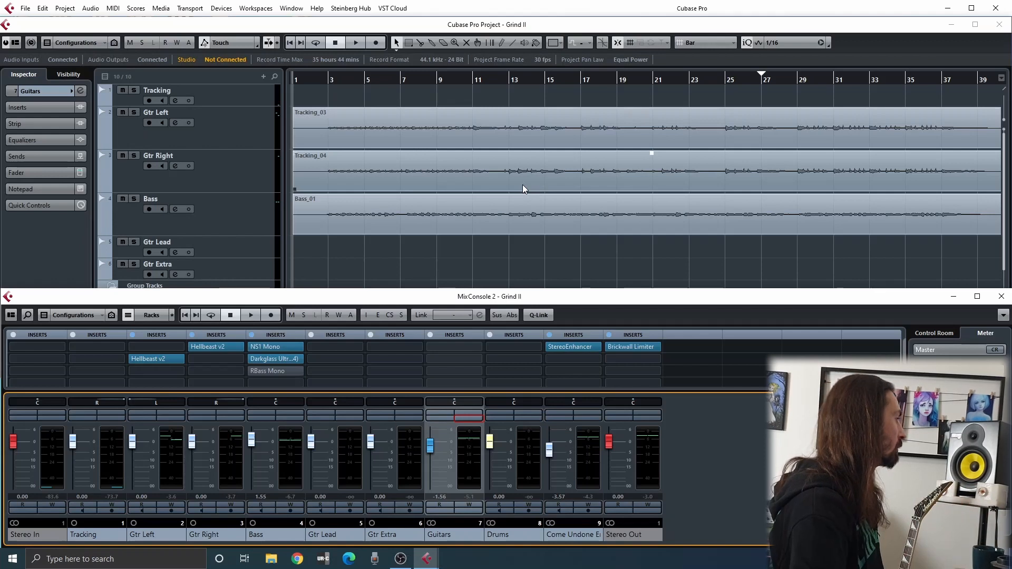
pyautogui.click(46, 254)
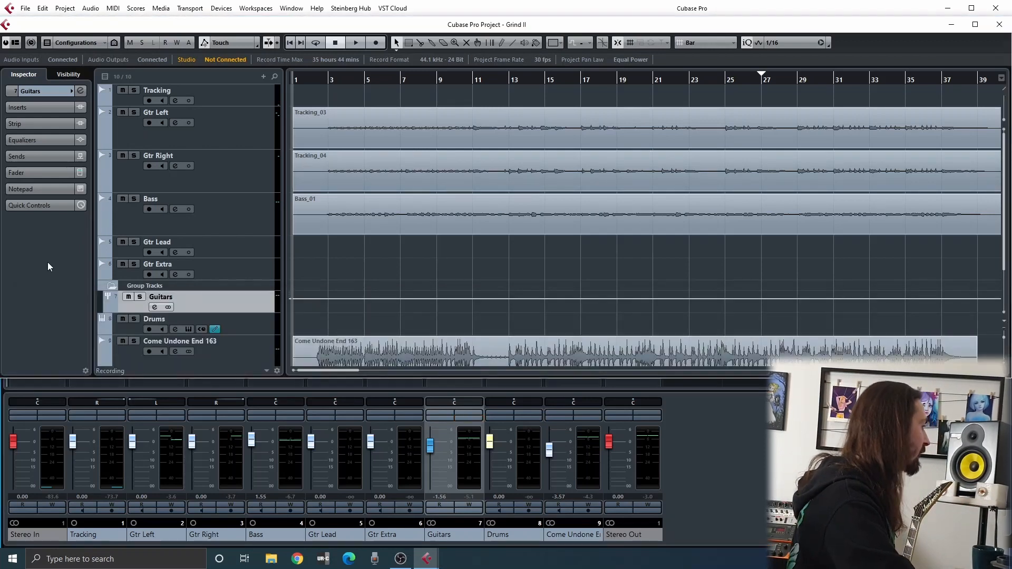
# Open Hellbeast v2 on Gtr Left and review its Cab section and the graphic EQ, delay and reverb in FX
pyautogui.click(206, 144)
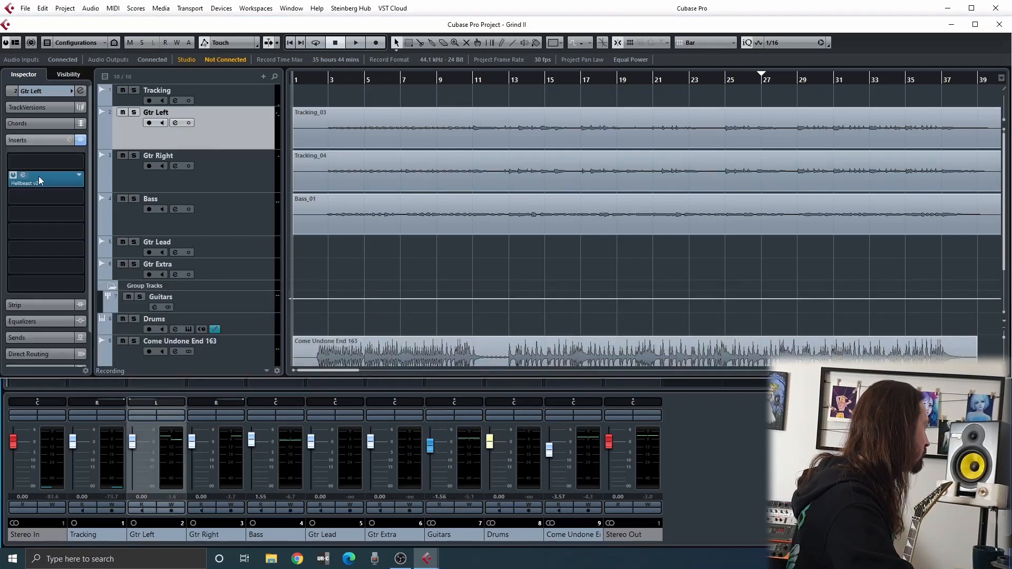
pyautogui.click(38, 179)
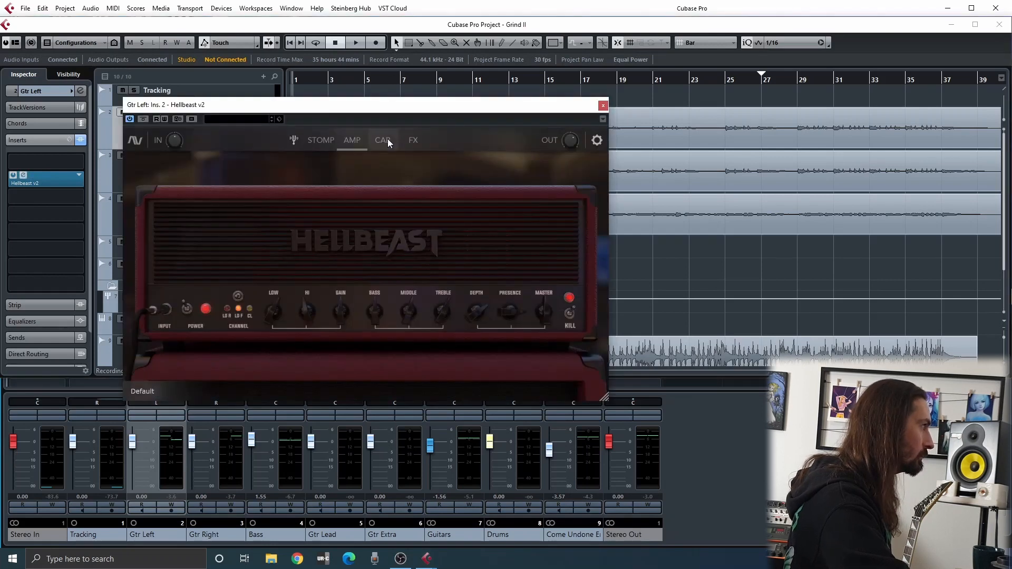
pyautogui.click(389, 141)
pyautogui.click(414, 139)
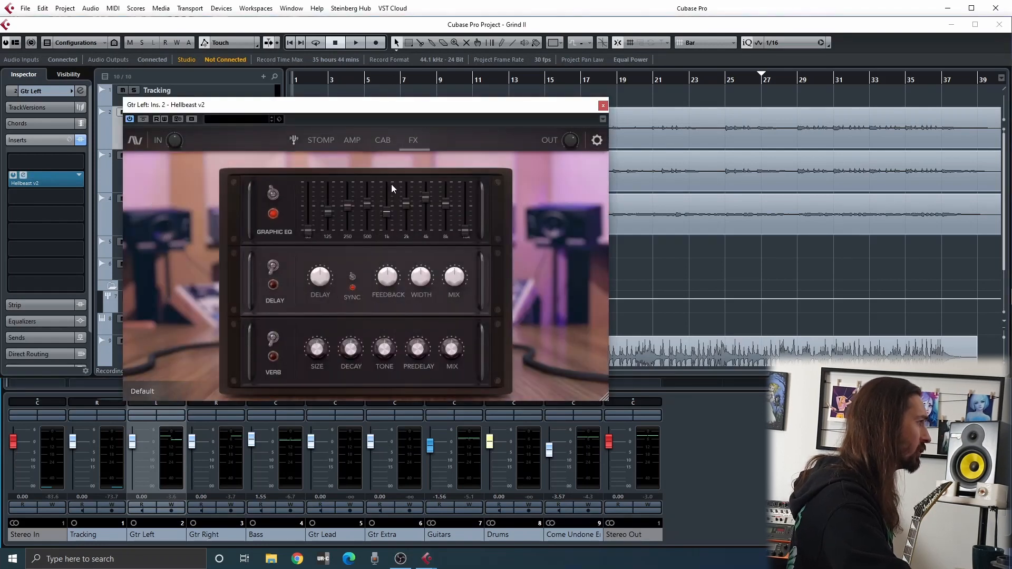